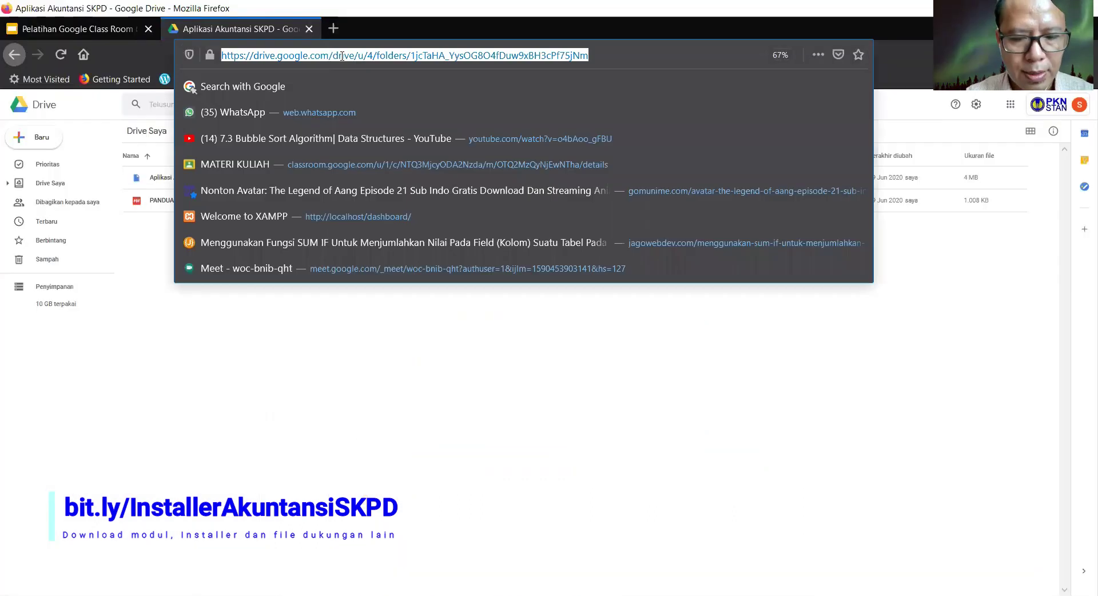
{"action": "type", "text": "it"}
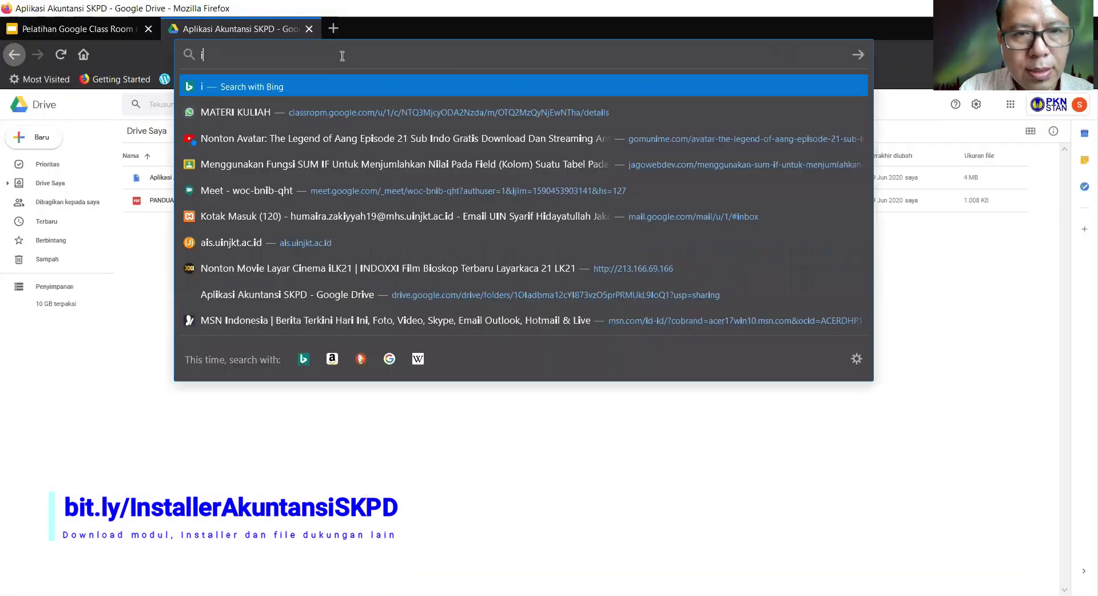
{"action": "key", "text": "BackSpace"}
{"action": "key", "text": "BackSpace"}
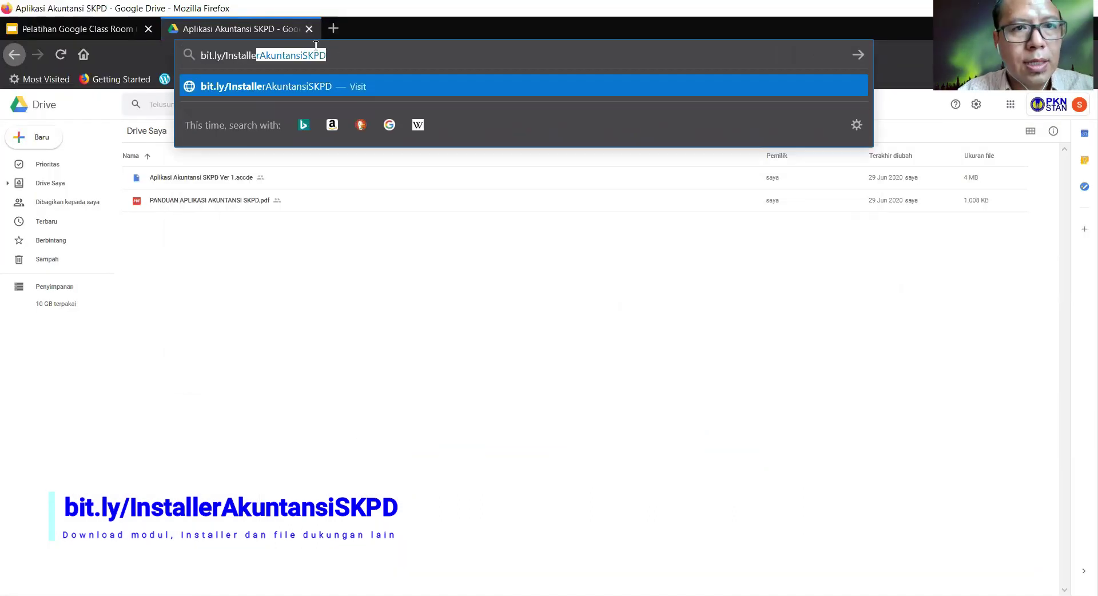
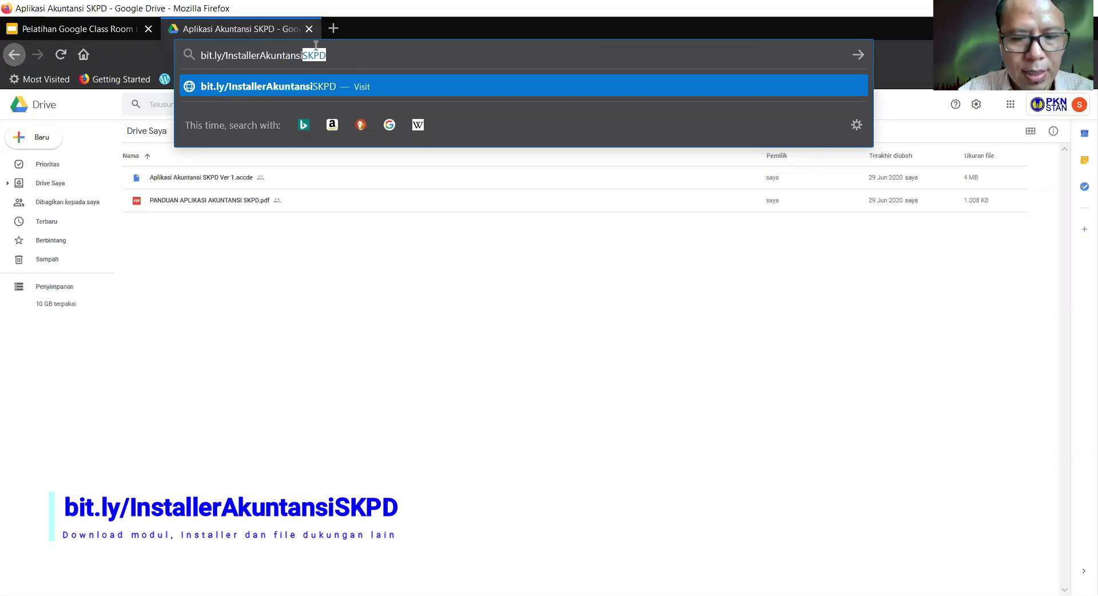
{"action": "key", "text": "Return"}
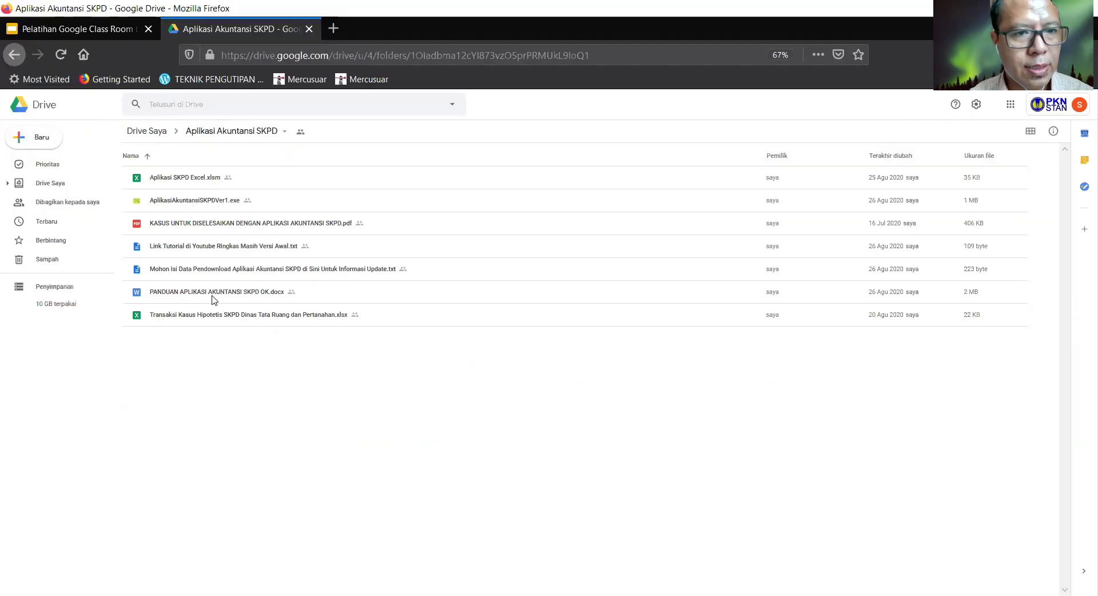
- Download AplikasiAkuntansiSKPDVer1.exe from the Drive folder and save it to the computer
{"action": "left_click", "coordinate": [213, 298]}
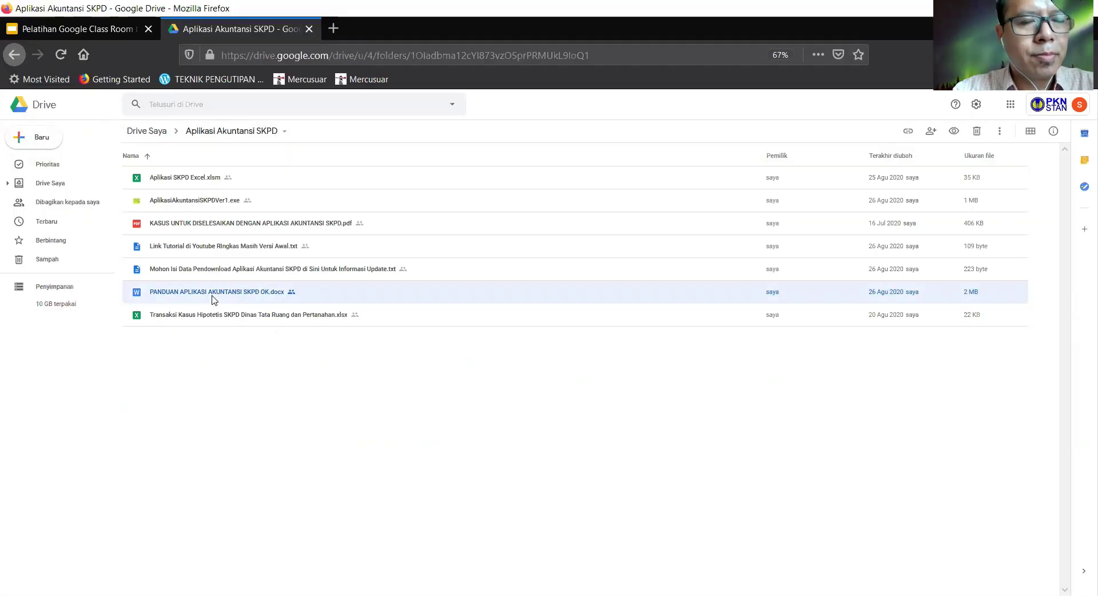
{"action": "left_click", "coordinate": [193, 201]}
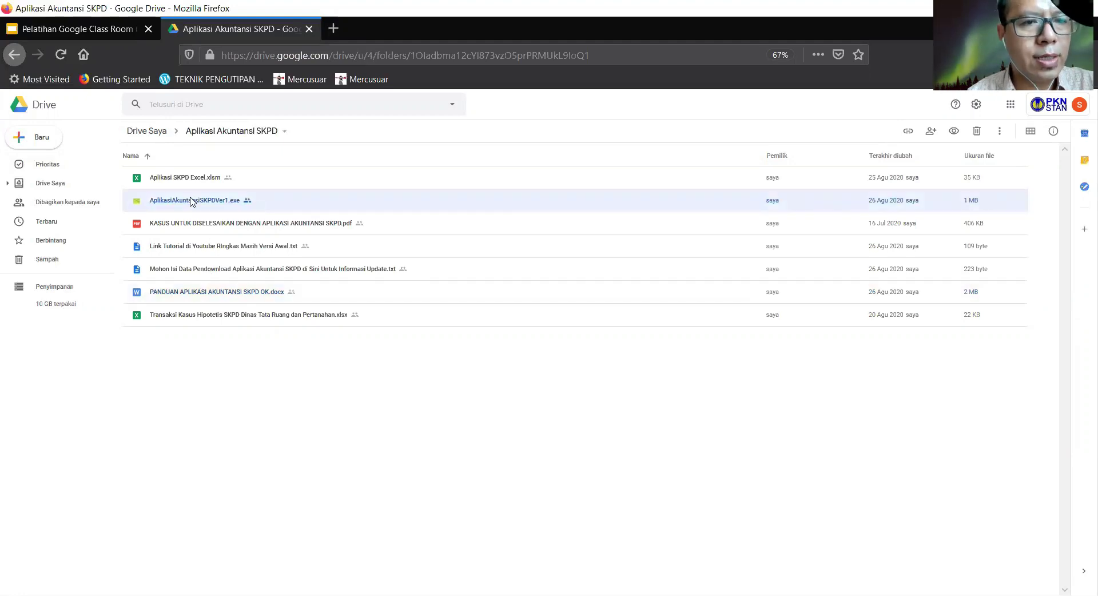
{"action": "double_click", "coordinate": [192, 200]}
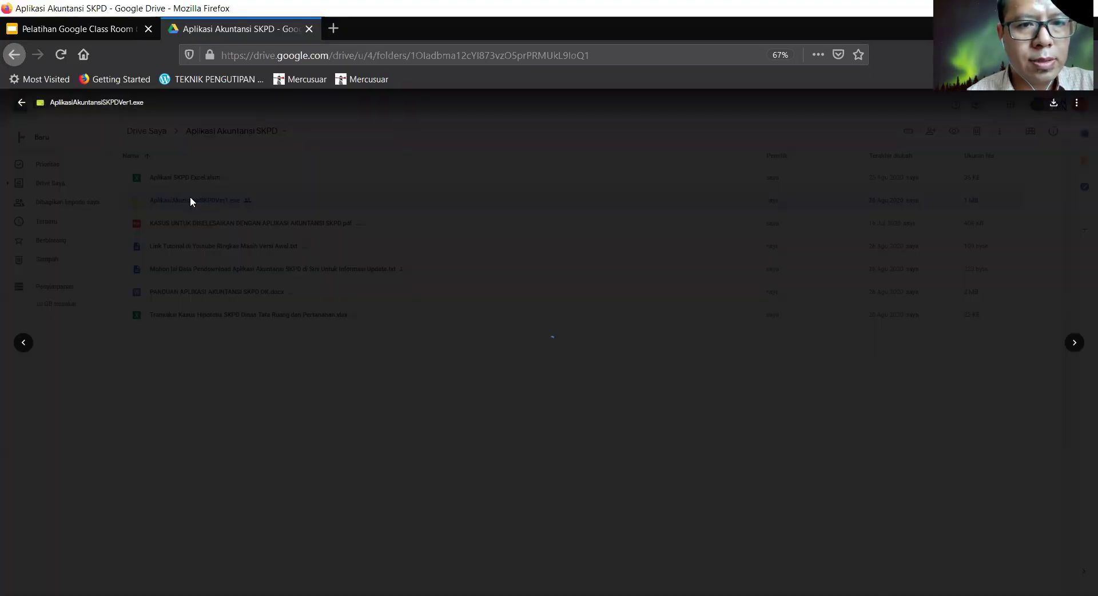
{"action": "left_click", "coordinate": [484, 308]}
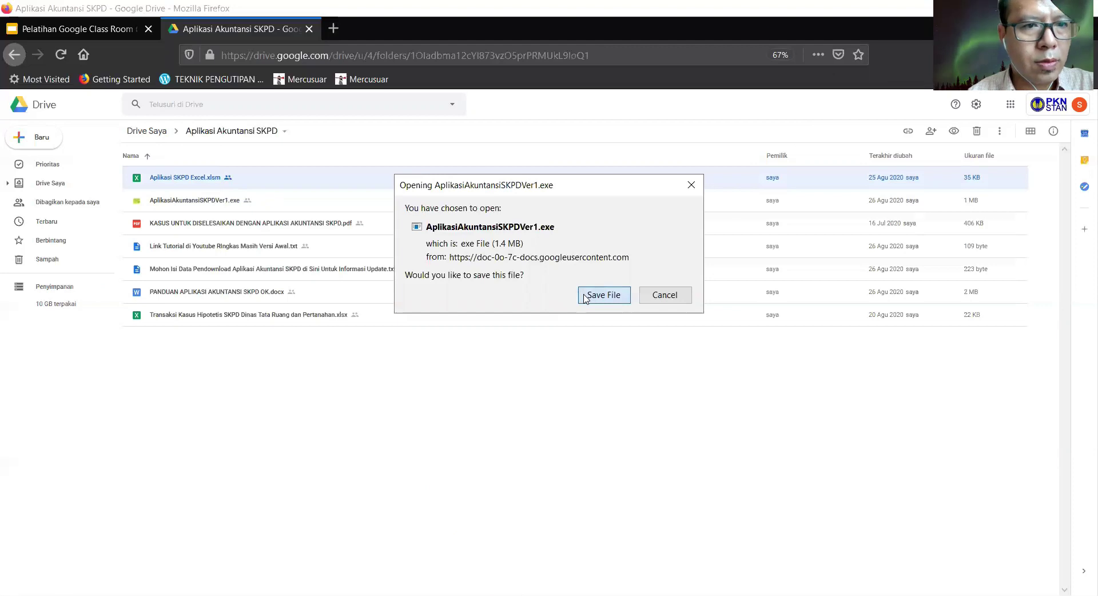
{"action": "left_click", "coordinate": [586, 299]}
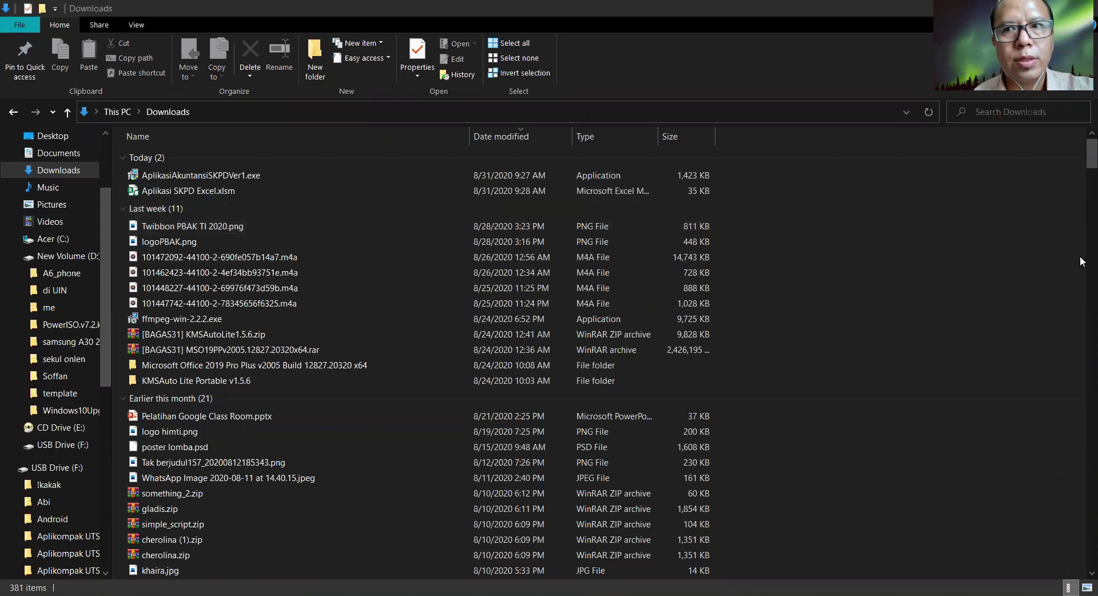
- Launch AplikasiAkuntansiSKPDVer1.exe from Downloads, dismiss the access error, and select it again
{"action": "left_click", "coordinate": [348, 182]}
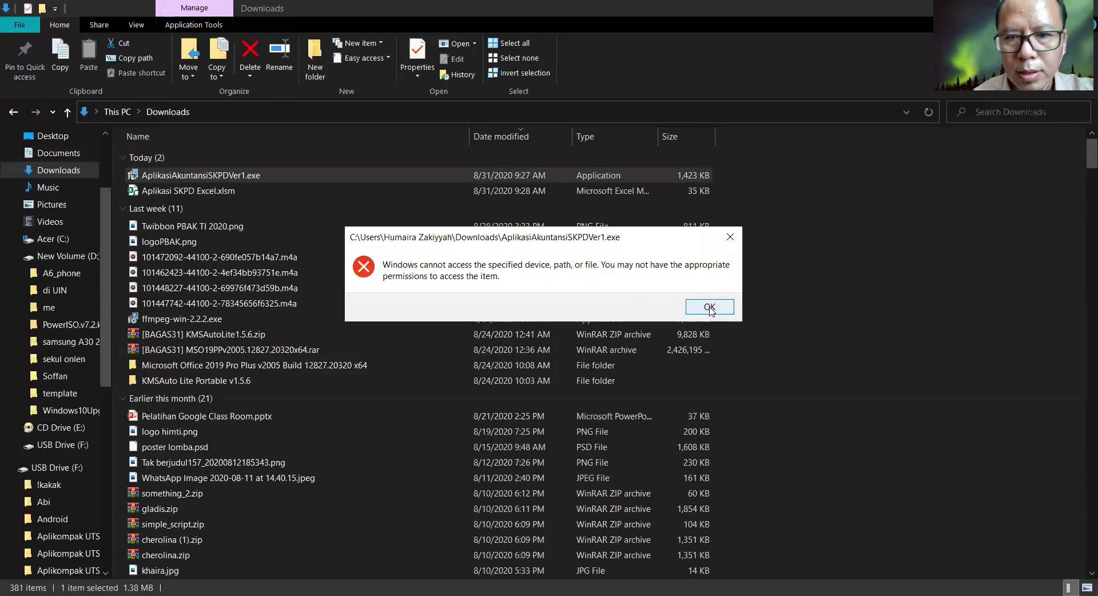
{"action": "left_click", "coordinate": [710, 307]}
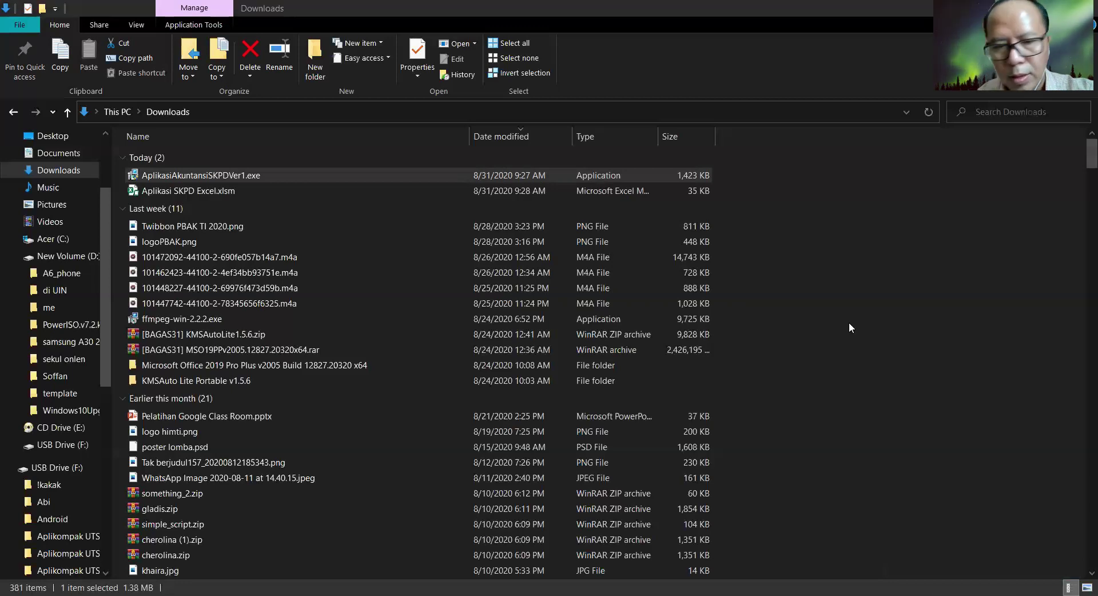
{"action": "left_click", "coordinate": [280, 175]}
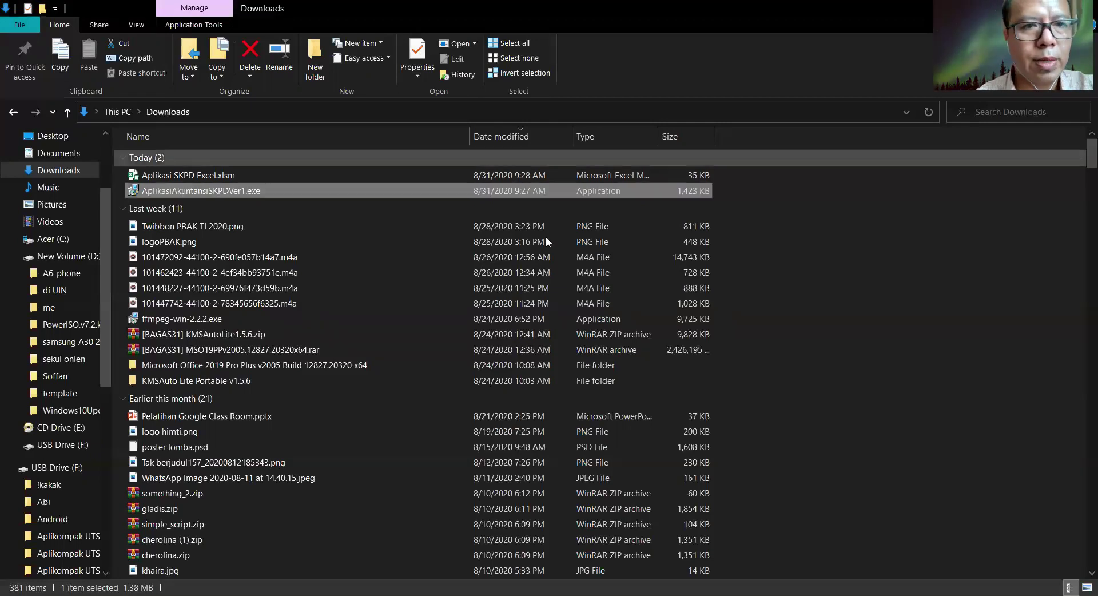
- Browse drive C: to the Aplikasi Akuntansi SKPD 1.0 folder and widen the folder pane
{"action": "left_click", "coordinate": [40, 240]}
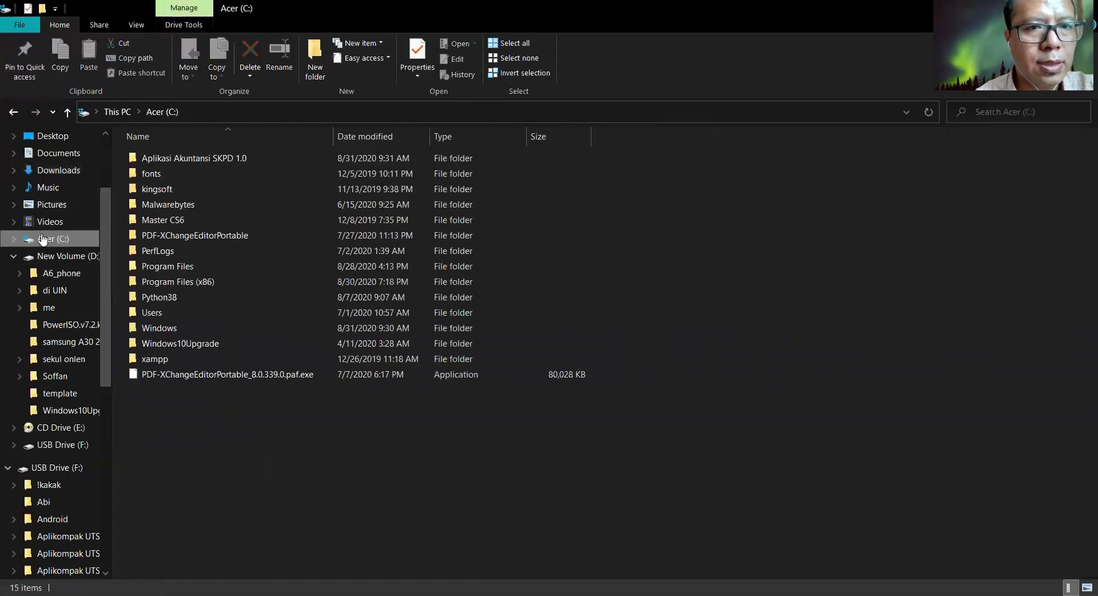
{"action": "double_click", "coordinate": [177, 158]}
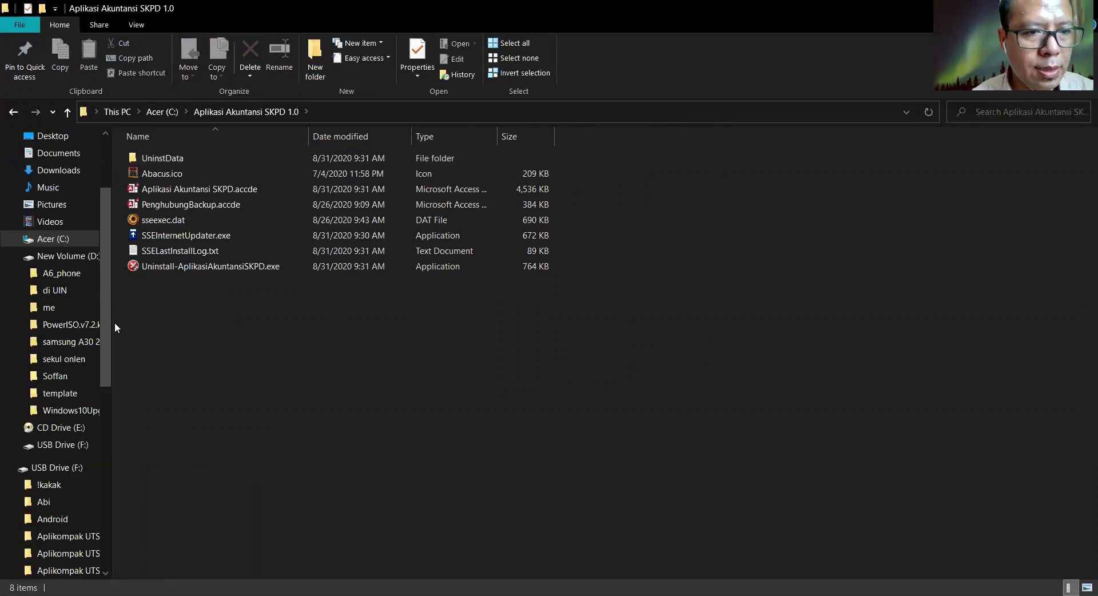
{"action": "left_click_drag", "start_coordinate": [114, 326], "coordinate": [233, 335]}
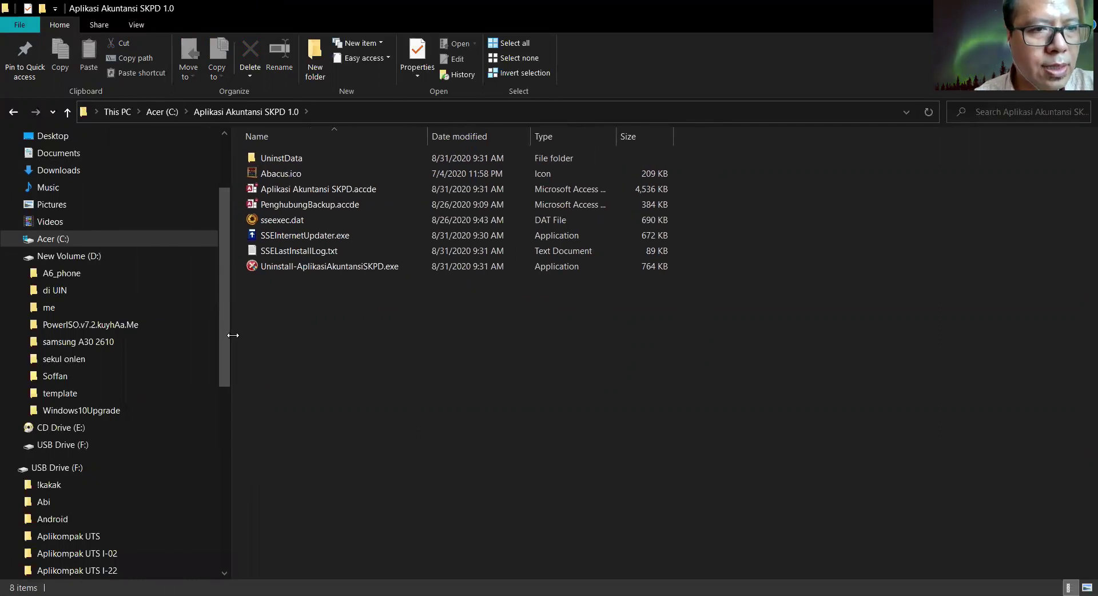
- Drag Aplikasi SKPD Excel.xlsm from Downloads into the Aplikasi Akuntansi SKPD 1.0 folder
{"action": "left_click", "coordinate": [81, 171]}
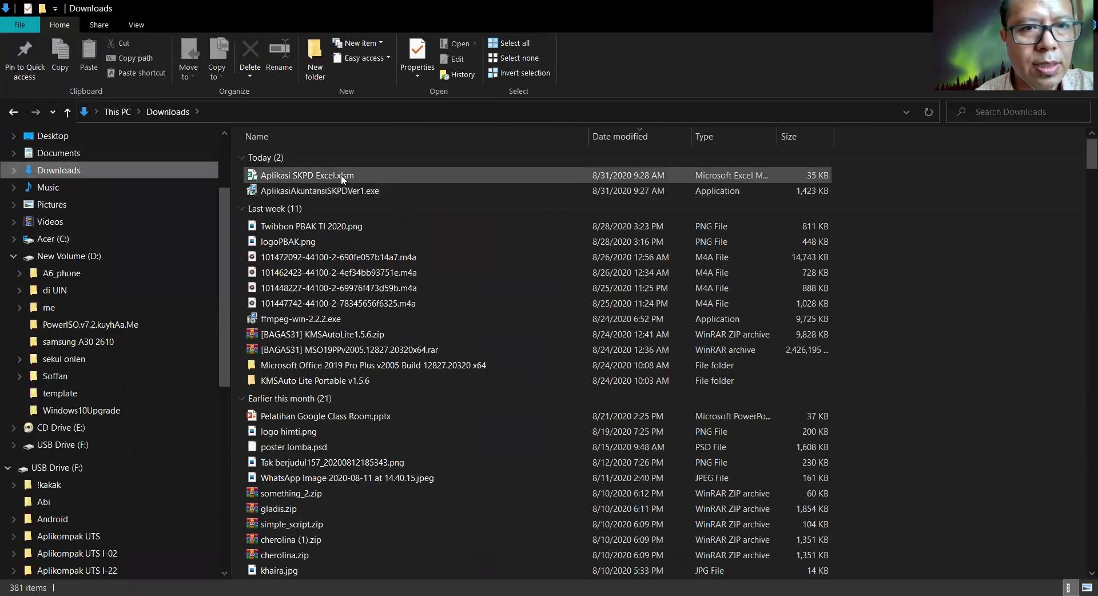
{"action": "left_click", "coordinate": [341, 173]}
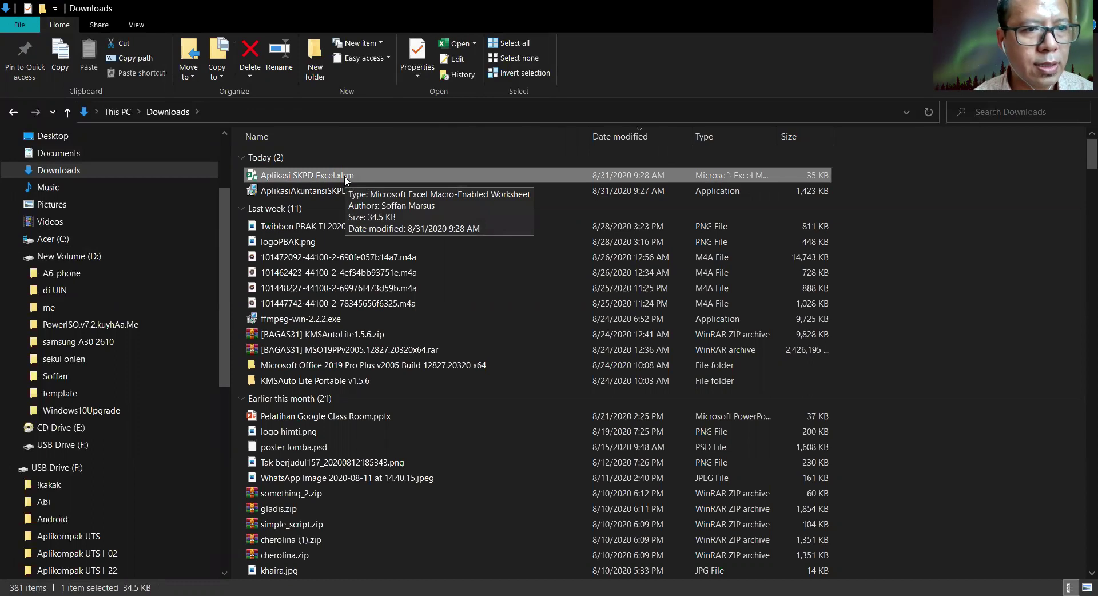
{"action": "left_click", "coordinate": [10, 238]}
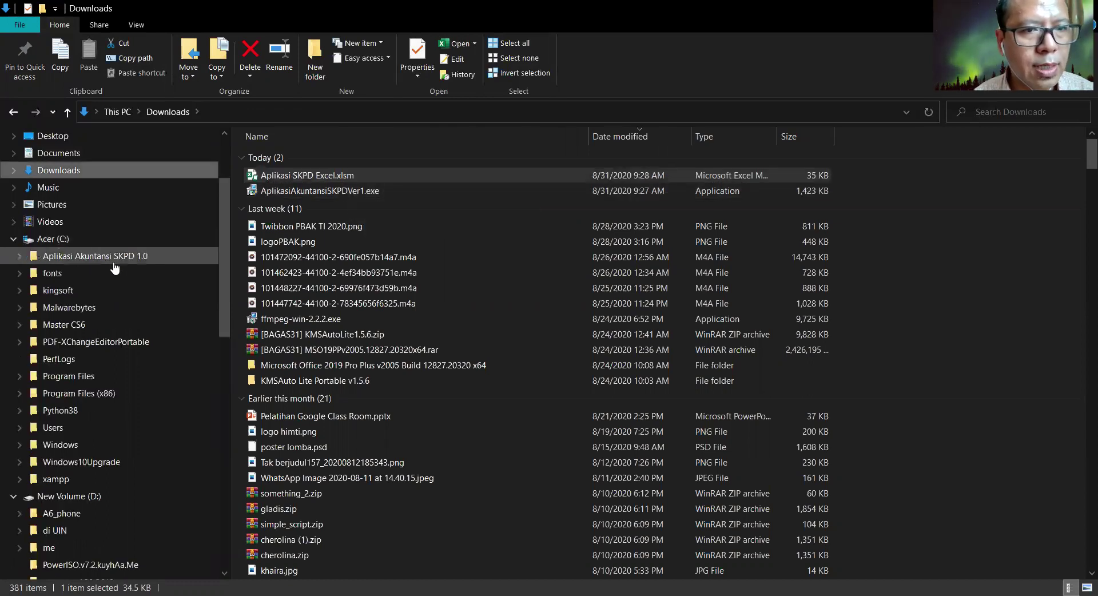
{"action": "left_click", "coordinate": [301, 175]}
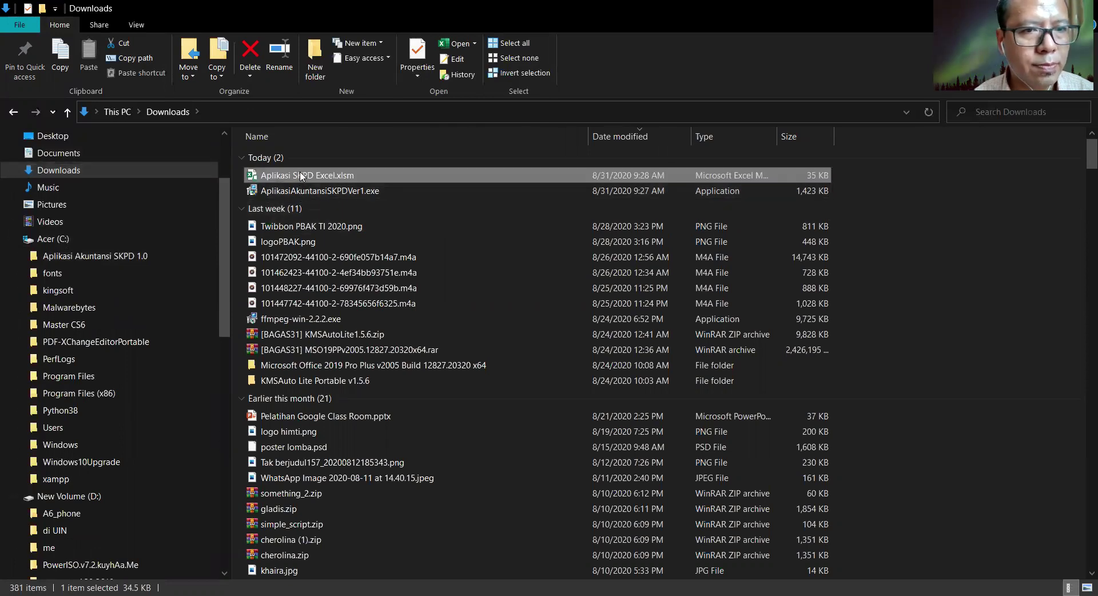
{"action": "left_click_drag", "start_coordinate": [301, 176], "coordinate": [183, 253]}
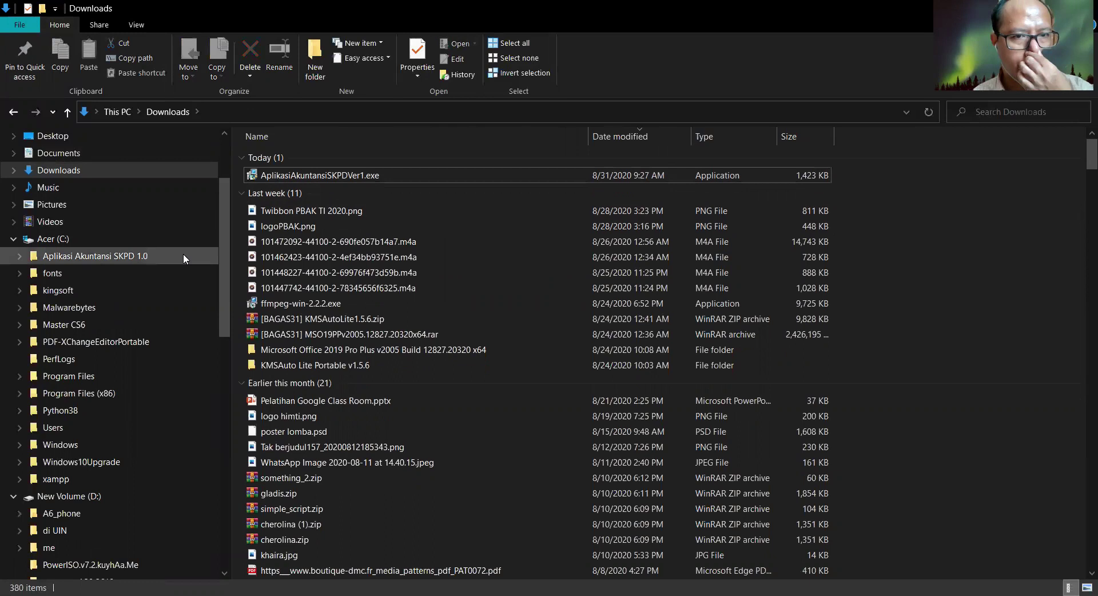
- Open Aplikasi Akuntansi SKPD.accde from the Aplikasi Akuntansi SKPD 1.0 folder
{"action": "left_click", "coordinate": [130, 256]}
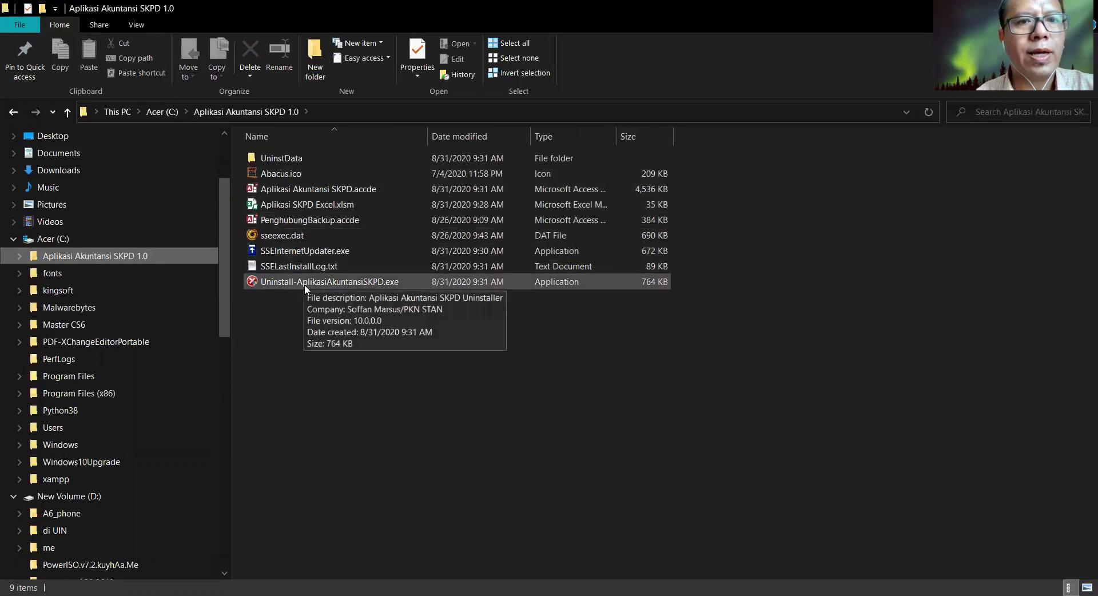
{"action": "left_click", "coordinate": [290, 205]}
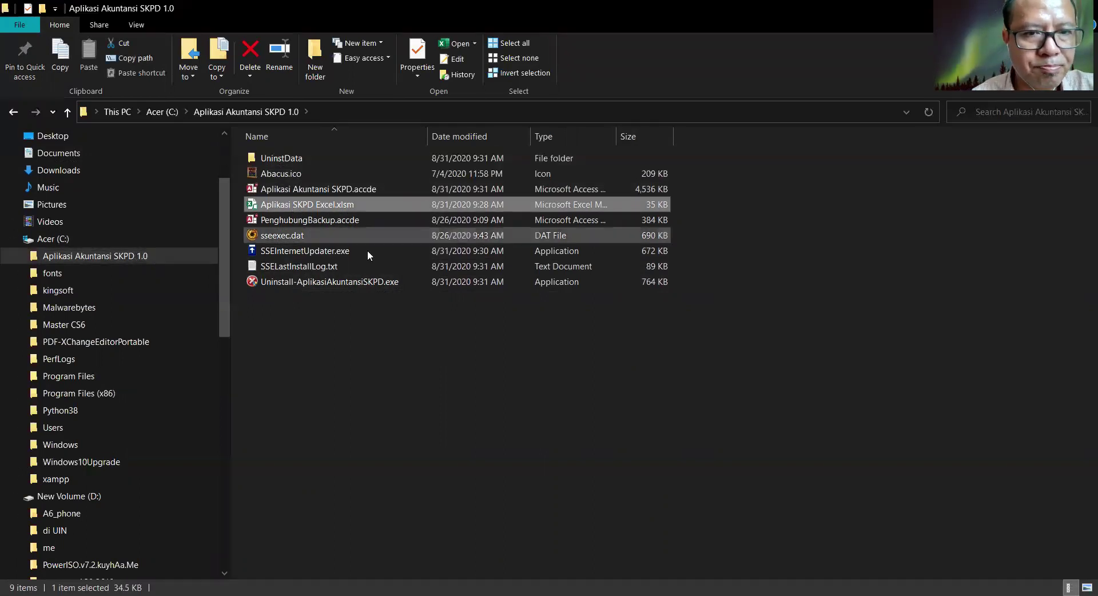
{"action": "left_click", "coordinate": [384, 339]}
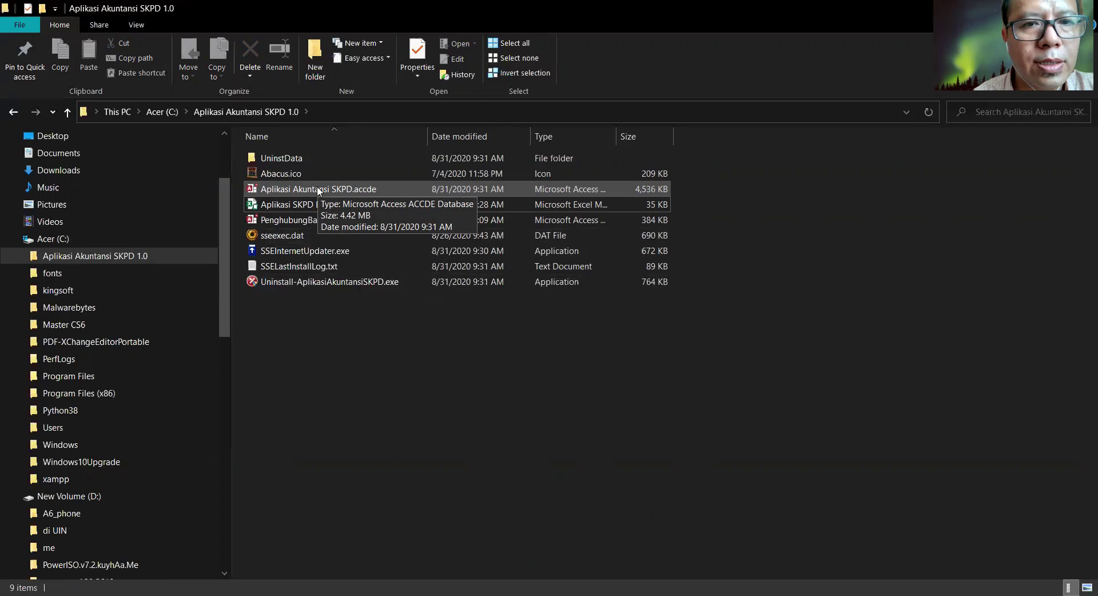
{"action": "double_click", "coordinate": [319, 191]}
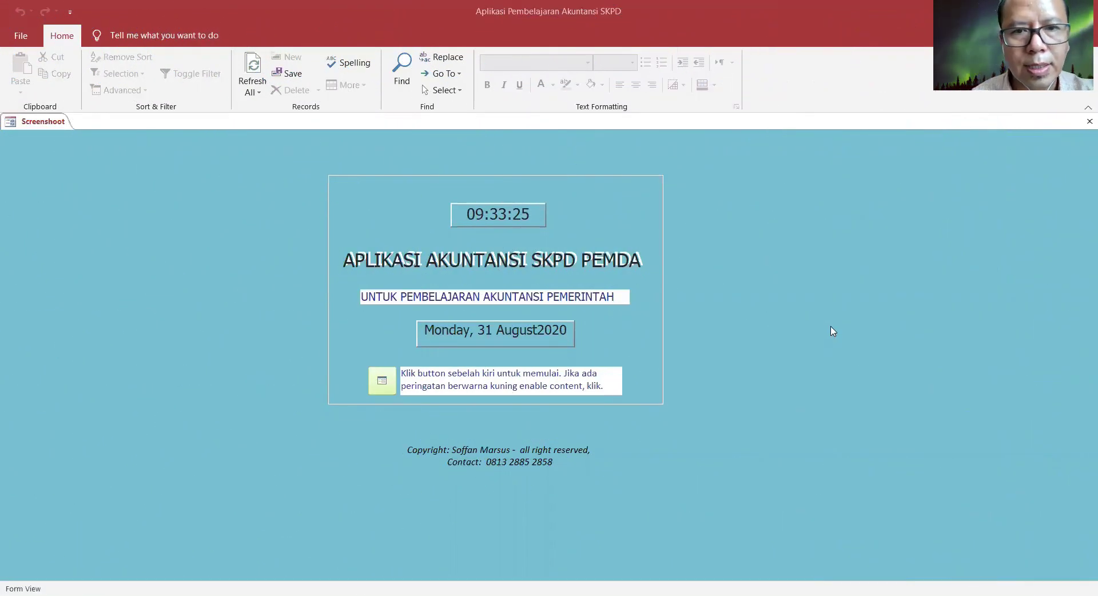
- Continue from the APLIKASI AKUNTANSI SKPD PEMDA start form to the Switchboard
{"action": "left_click", "coordinate": [383, 382]}
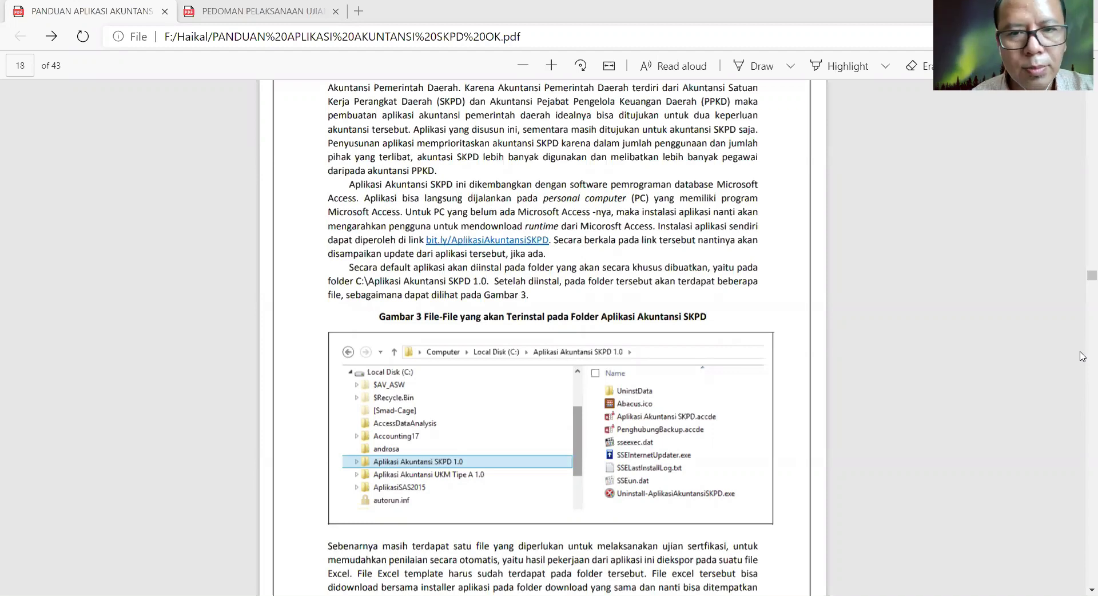
- Scroll the PDF guide down to the BAS Permendagri 64 mapping table on page 21
{"action": "scroll", "coordinate": [1083, 356], "scroll_direction": "down", "scroll_amount": 8}
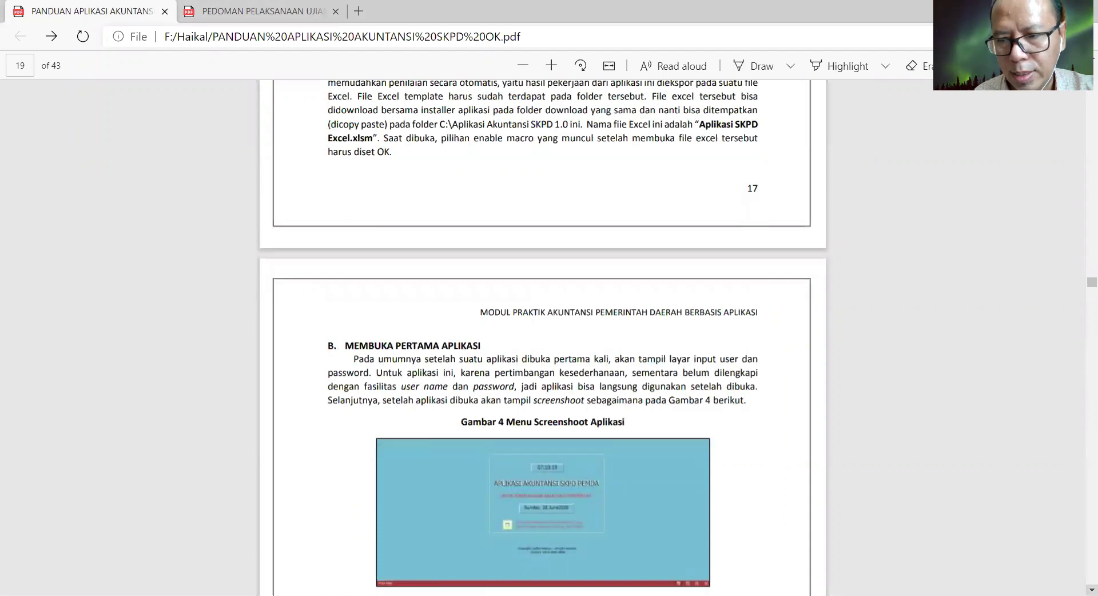
{"action": "scroll", "coordinate": [542, 337], "scroll_direction": "down", "scroll_amount": 7}
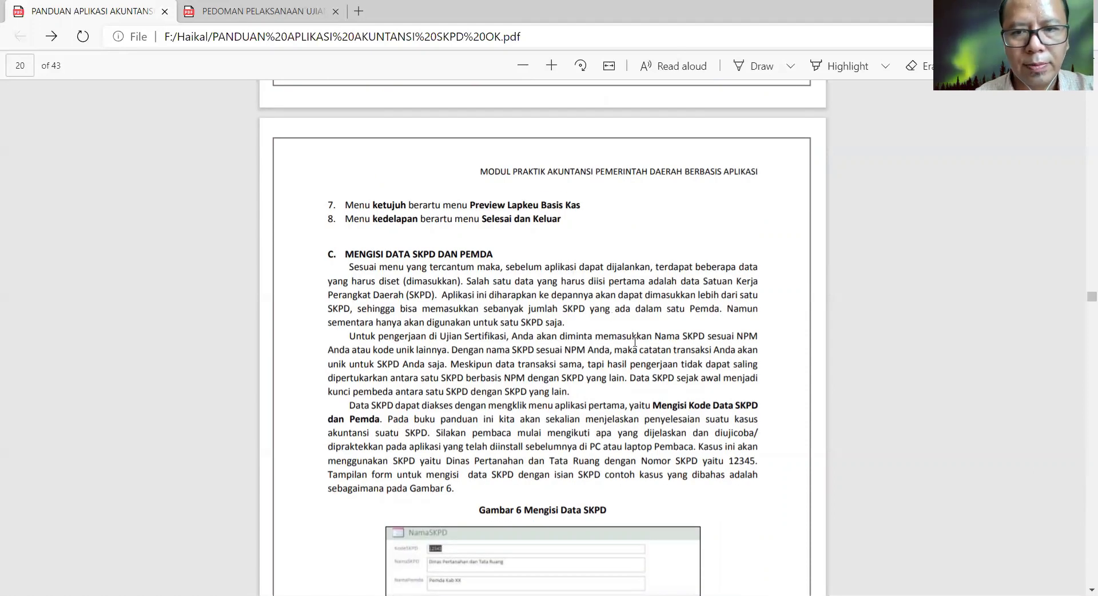
{"action": "scroll", "coordinate": [468, 370], "scroll_direction": "down", "scroll_amount": 3}
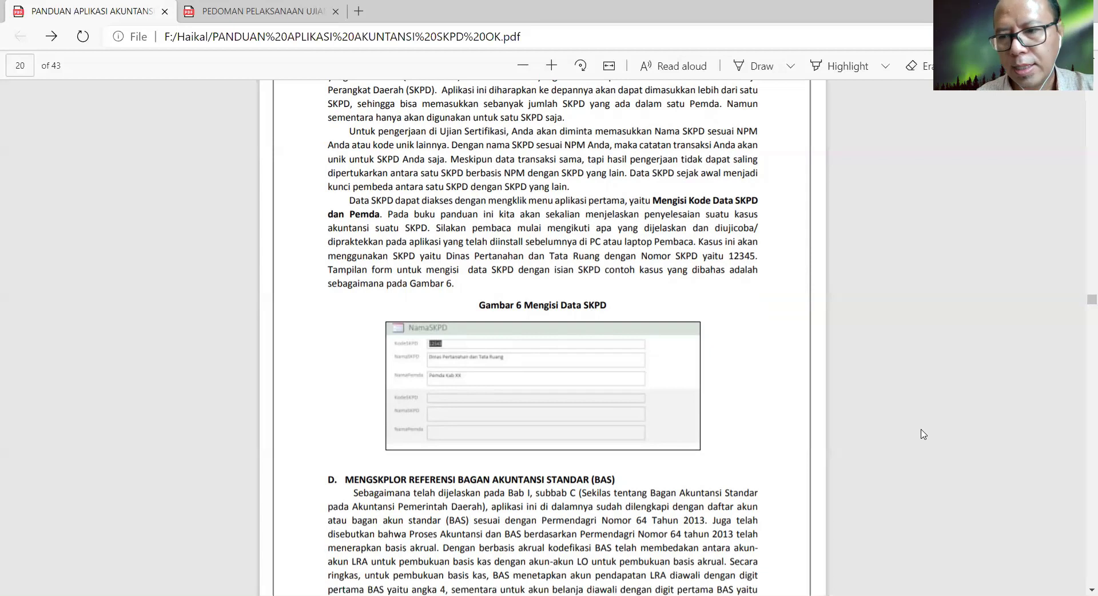
{"action": "scroll", "coordinate": [1078, 529], "scroll_direction": "down", "scroll_amount": 1}
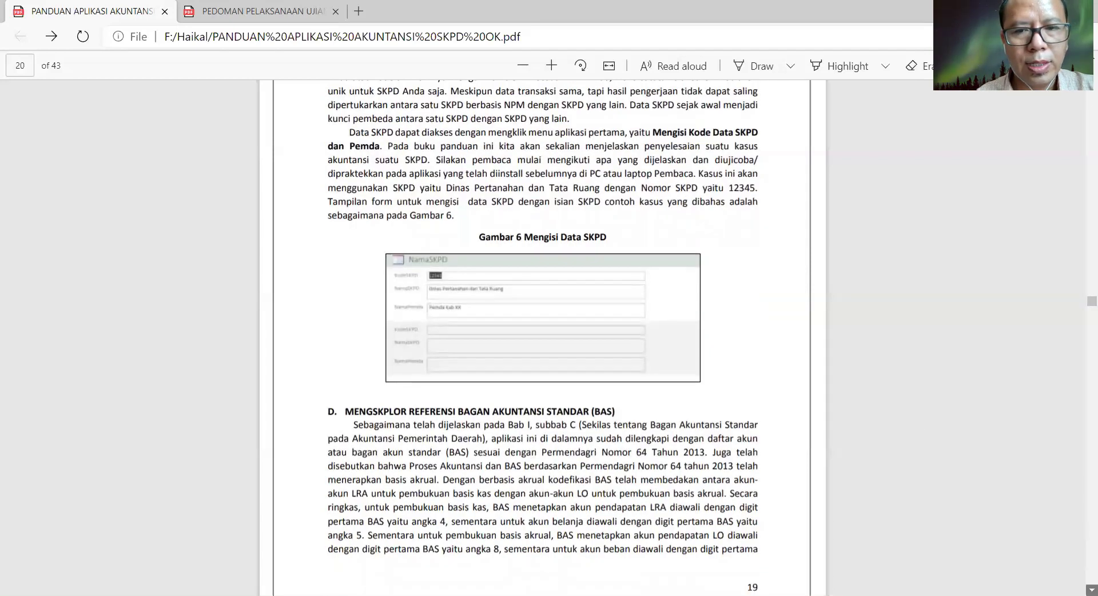
{"action": "scroll", "coordinate": [542, 338], "scroll_direction": "down", "scroll_amount": 1}
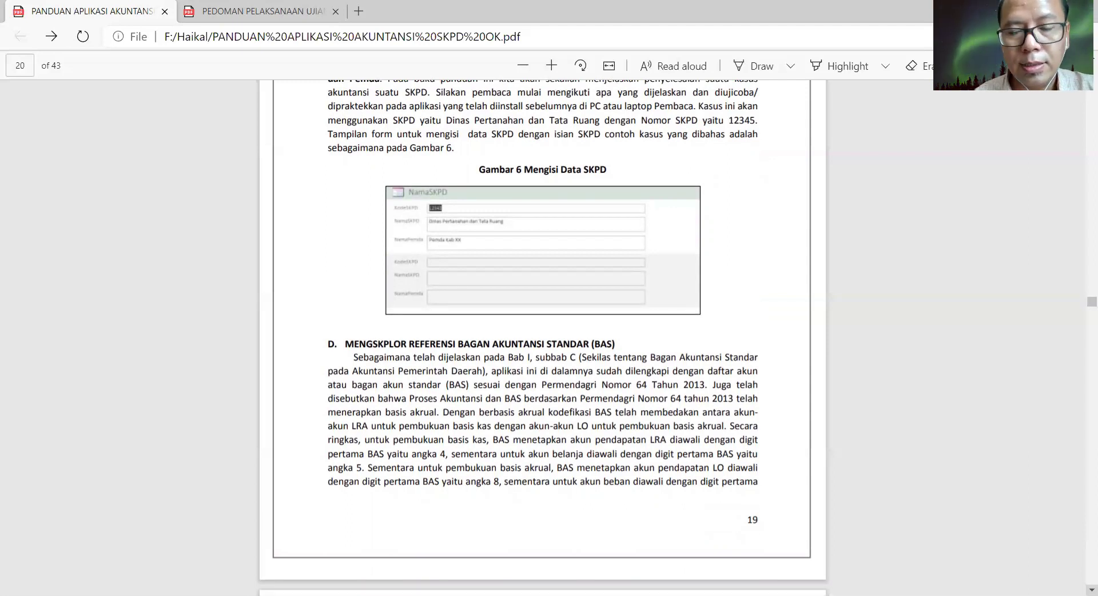
{"action": "scroll", "coordinate": [543, 337], "scroll_direction": "down", "scroll_amount": 3}
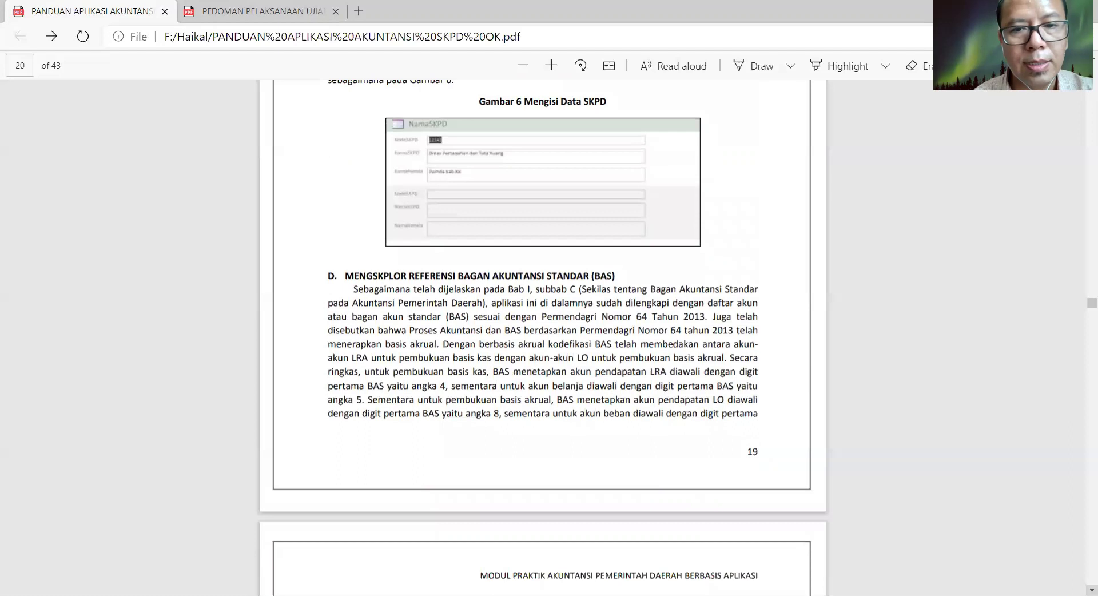
{"action": "scroll", "coordinate": [543, 337], "scroll_direction": "down", "scroll_amount": 2}
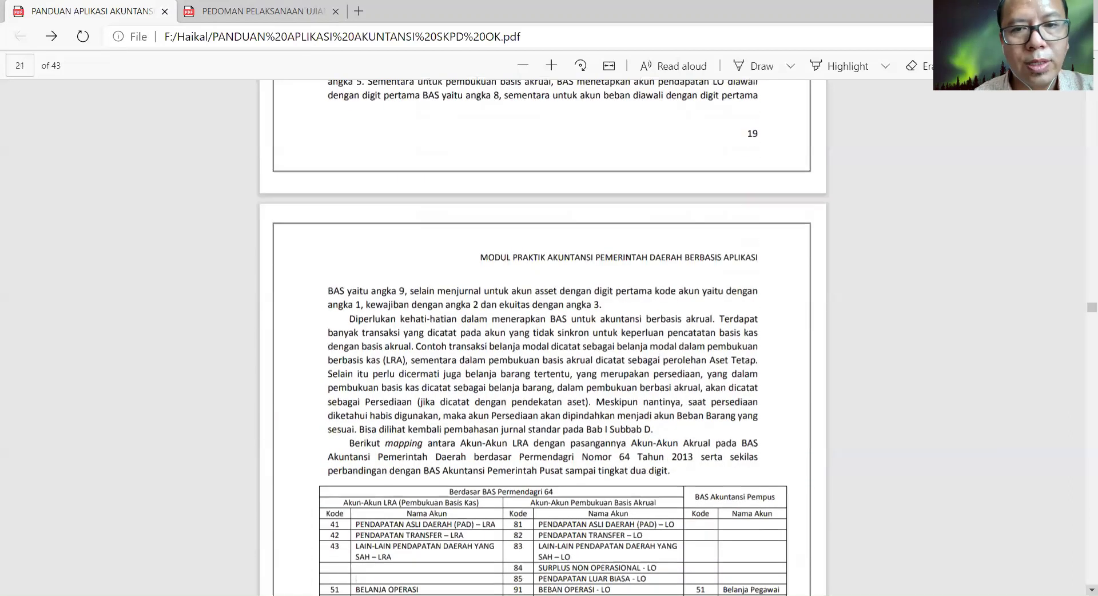
- Scroll through pages 21–24 of the guide, past sections E and F, to the BAB III heading
{"action": "scroll", "coordinate": [543, 337], "scroll_direction": "down", "scroll_amount": 1}
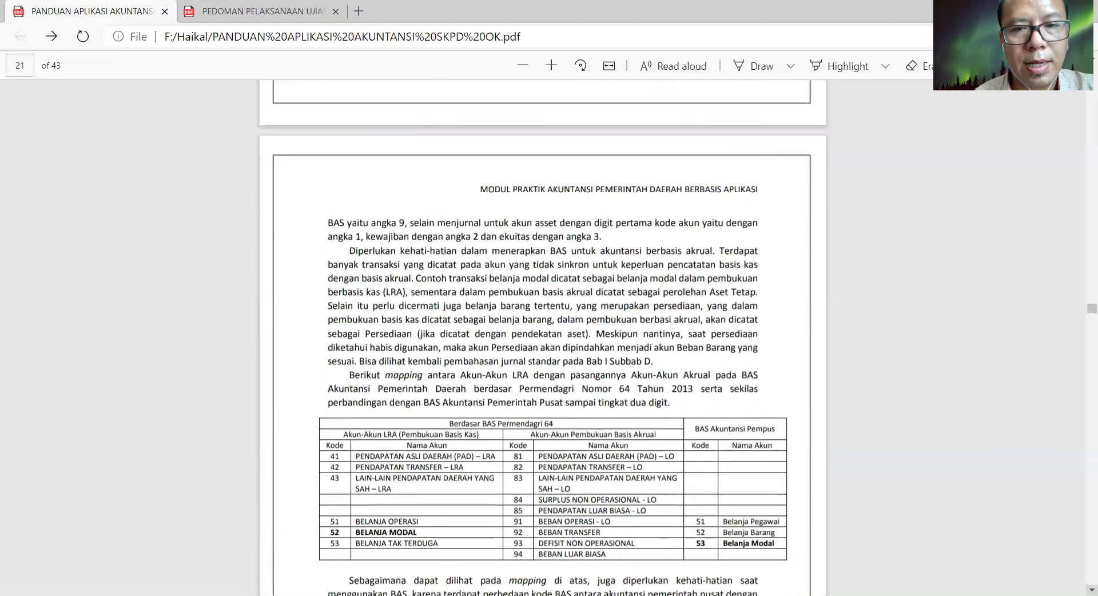
{"action": "scroll", "coordinate": [543, 338], "scroll_direction": "down", "scroll_amount": 2}
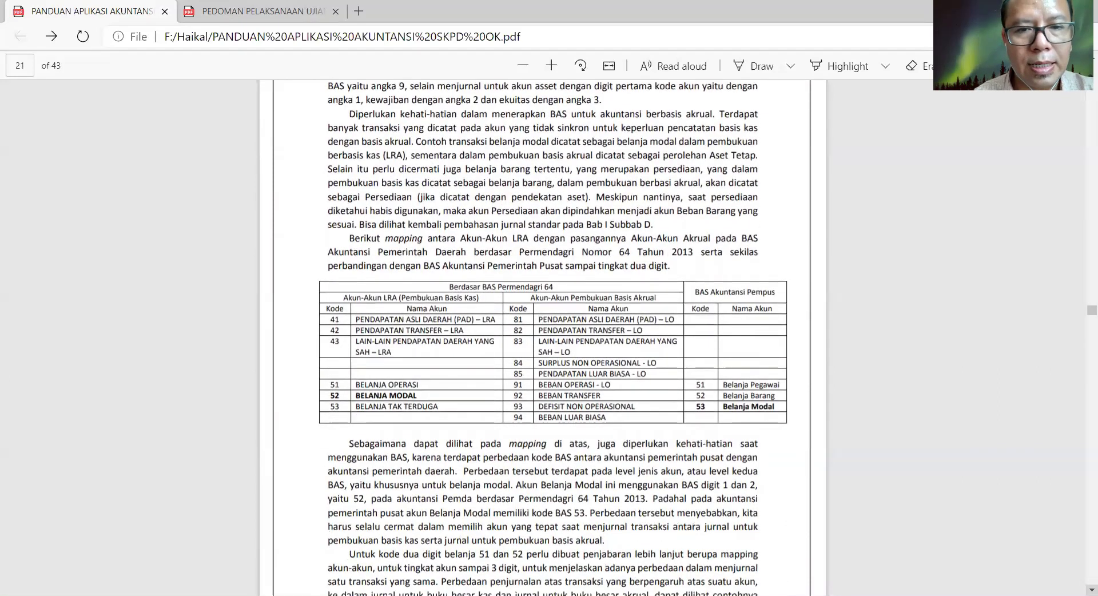
{"action": "scroll", "coordinate": [543, 337], "scroll_direction": "down", "scroll_amount": 3}
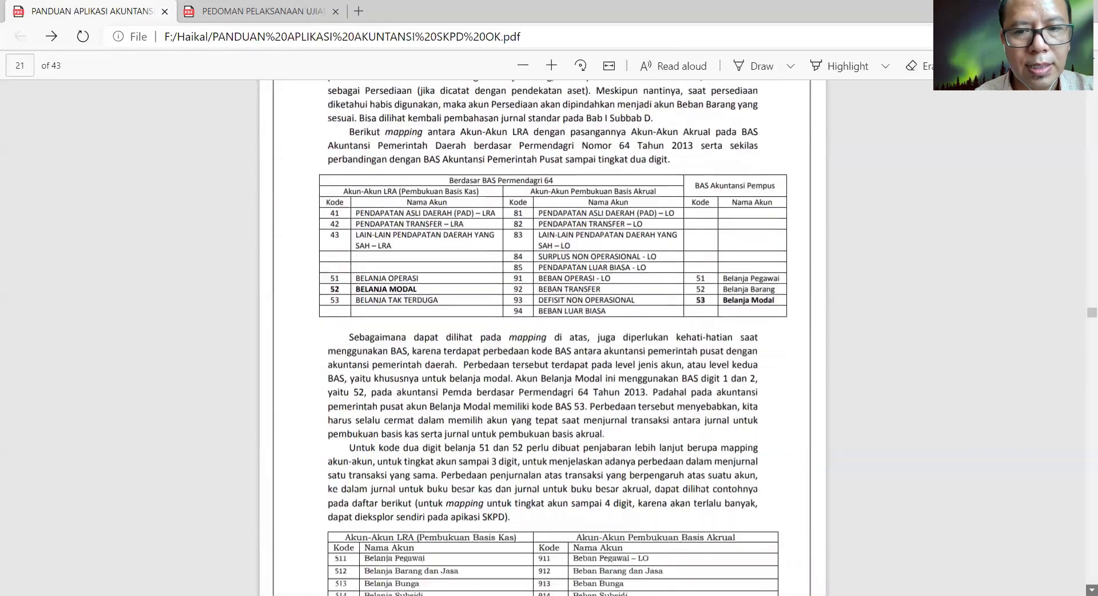
{"action": "scroll", "coordinate": [543, 337], "scroll_direction": "down", "scroll_amount": 3}
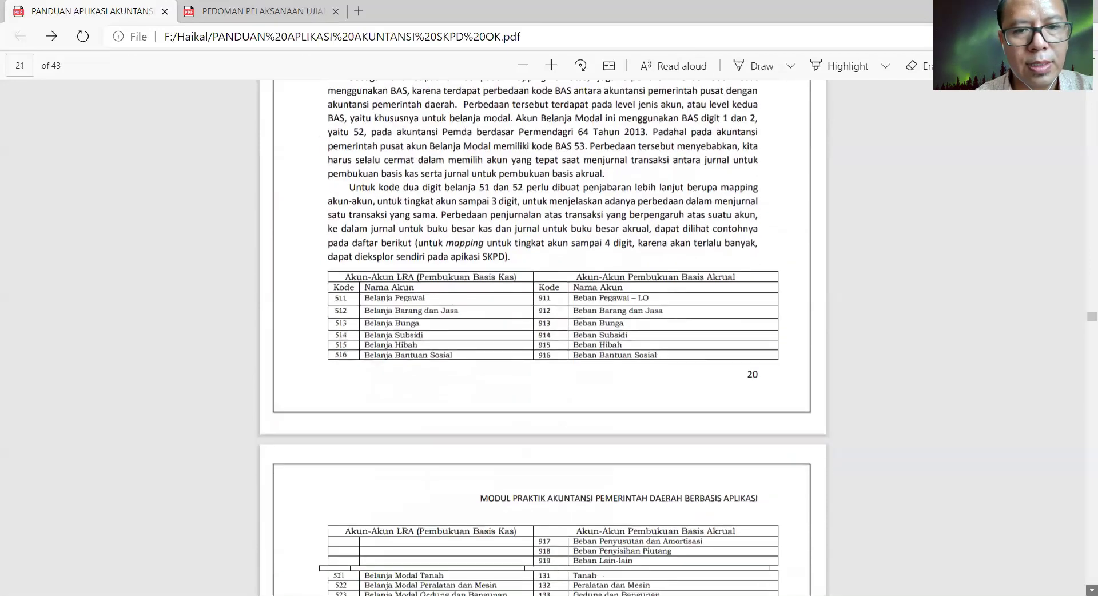
{"action": "scroll", "coordinate": [543, 337], "scroll_direction": "down", "scroll_amount": 6}
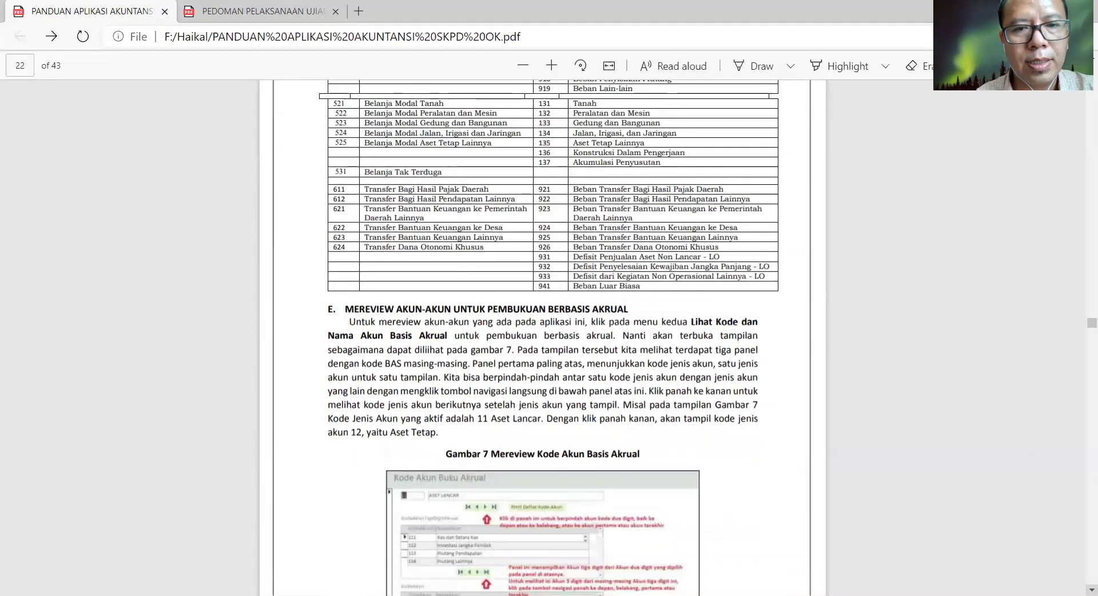
{"action": "scroll", "coordinate": [543, 337], "scroll_direction": "down", "scroll_amount": 2}
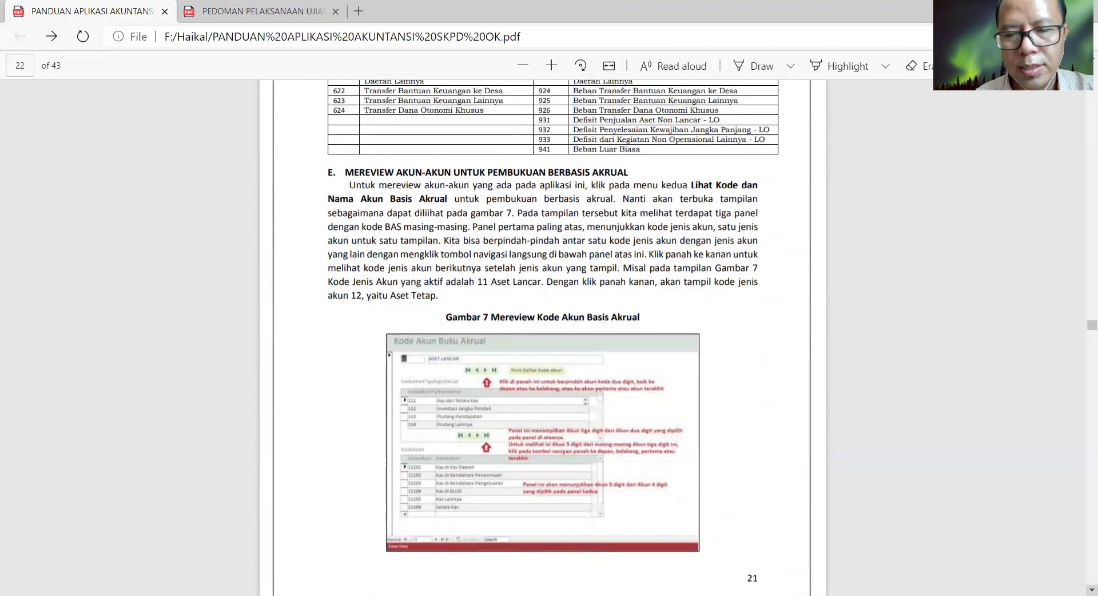
{"action": "scroll", "coordinate": [543, 337], "scroll_direction": "down", "scroll_amount": 3}
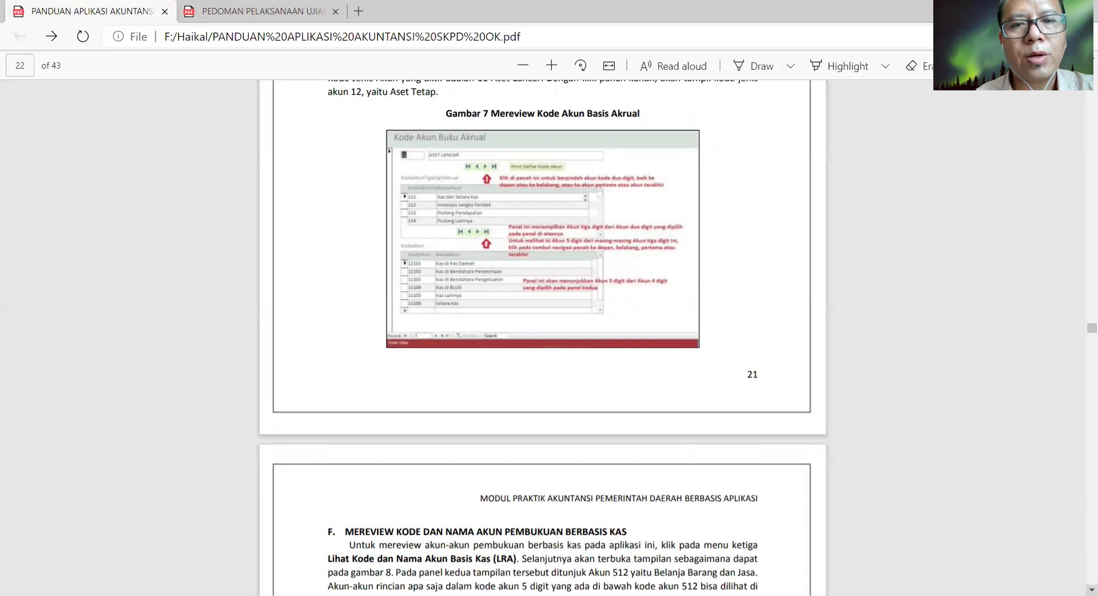
{"action": "scroll", "coordinate": [543, 338], "scroll_direction": "down", "scroll_amount": 7}
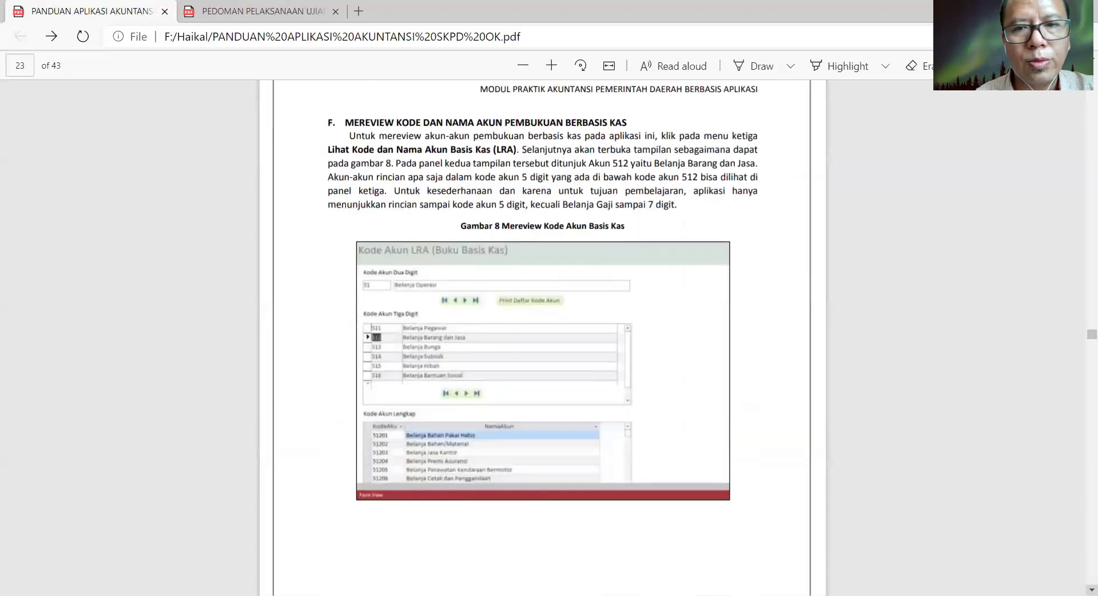
{"action": "scroll", "coordinate": [543, 337], "scroll_direction": "down", "scroll_amount": 7}
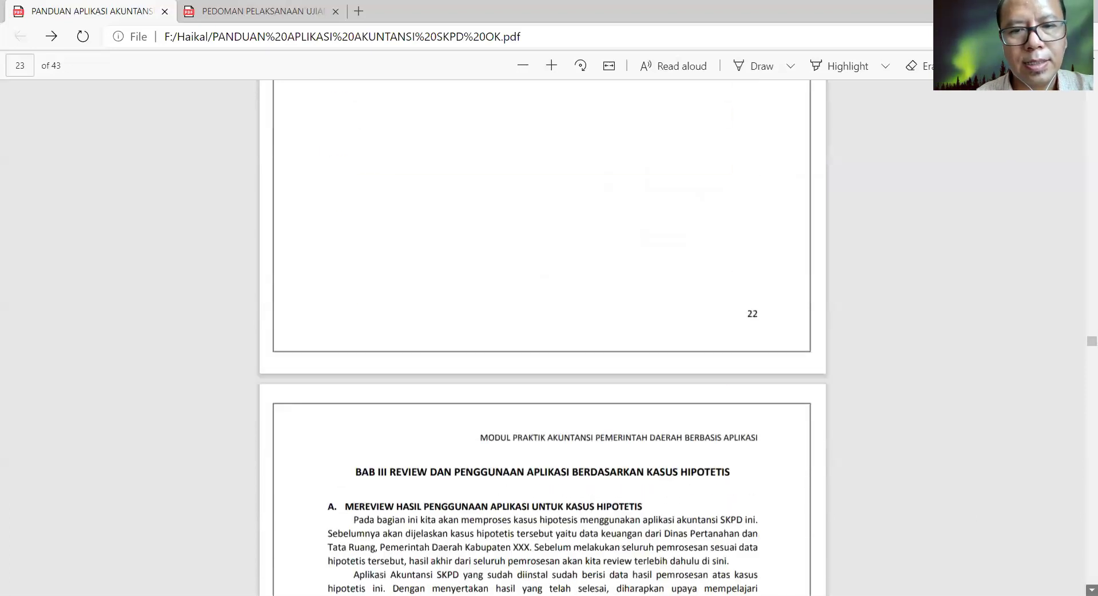
{"action": "scroll", "coordinate": [543, 337], "scroll_direction": "down", "scroll_amount": 1}
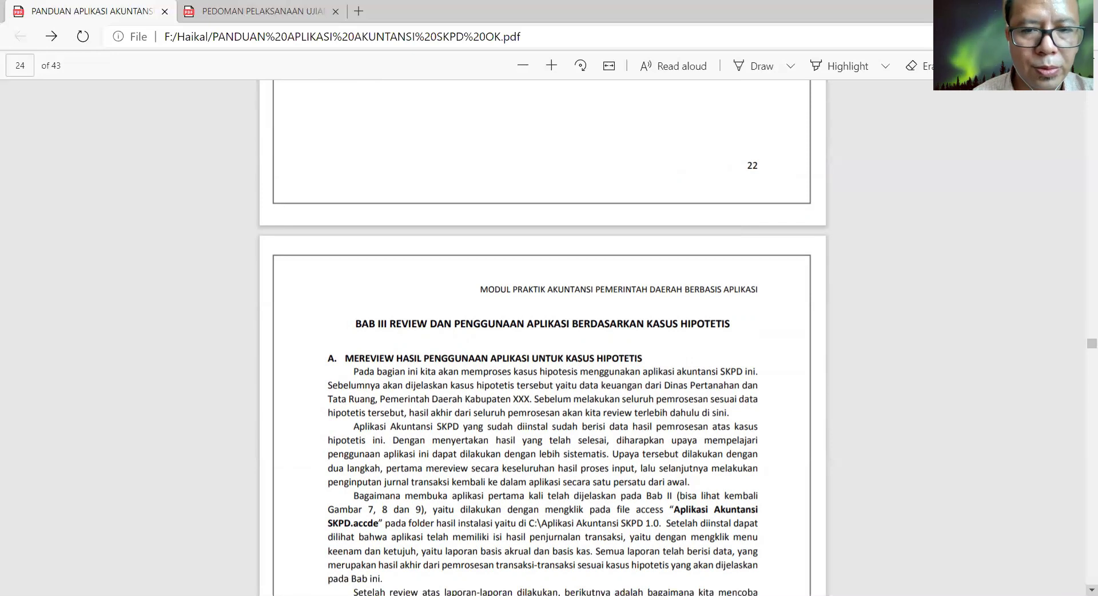
- Scroll back up the guide from Gambar 9 to the account code review figures
{"action": "scroll", "coordinate": [543, 338], "scroll_direction": "down", "scroll_amount": 5}
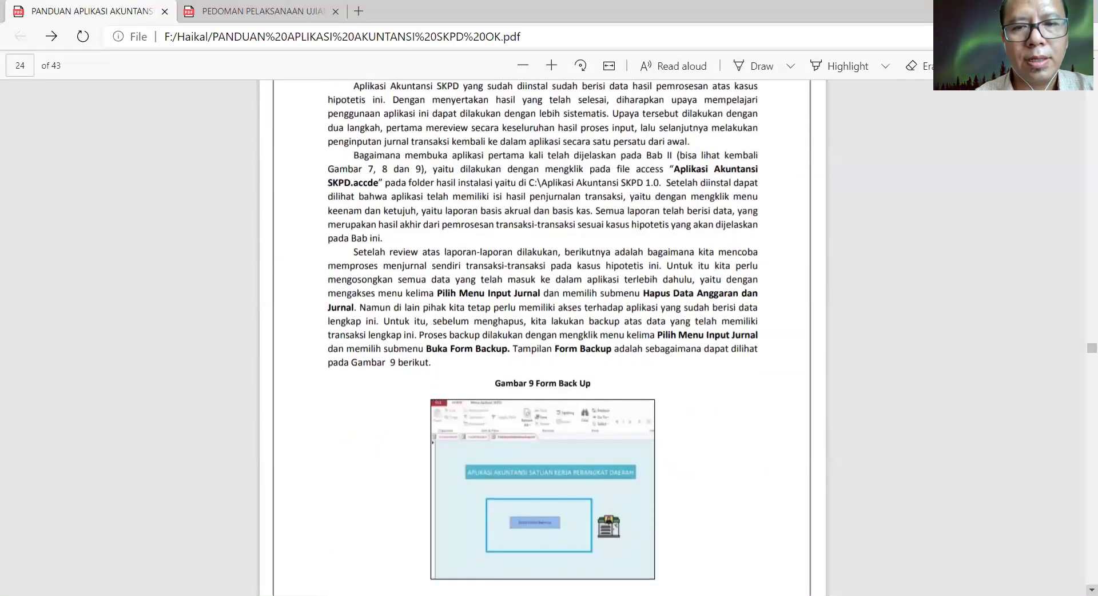
{"action": "scroll", "coordinate": [543, 337], "scroll_direction": "up", "scroll_amount": 10}
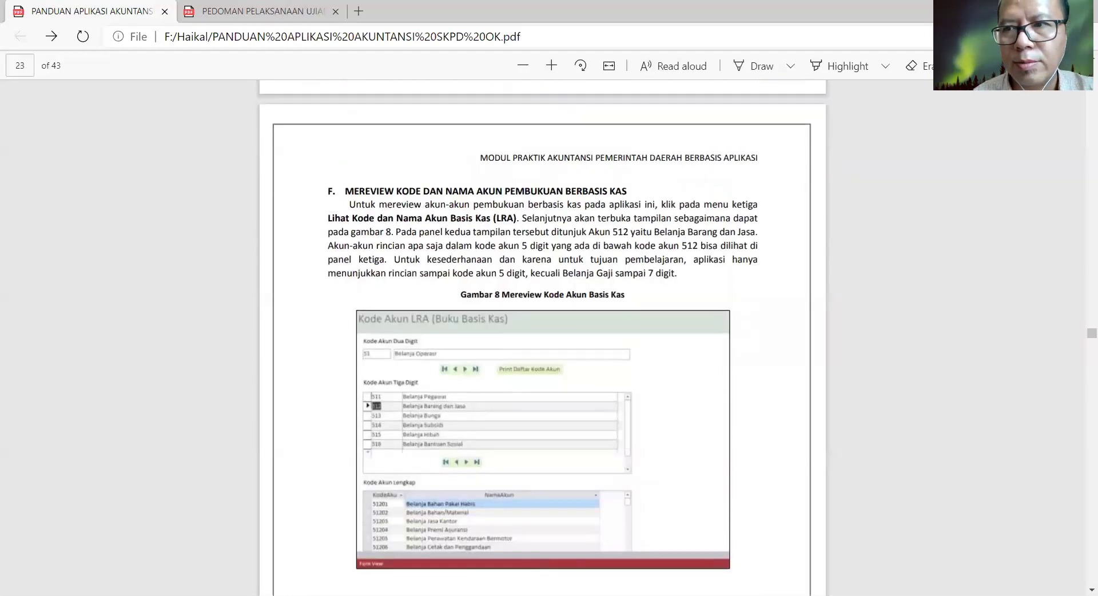
{"action": "scroll", "coordinate": [543, 338], "scroll_direction": "up", "scroll_amount": 15}
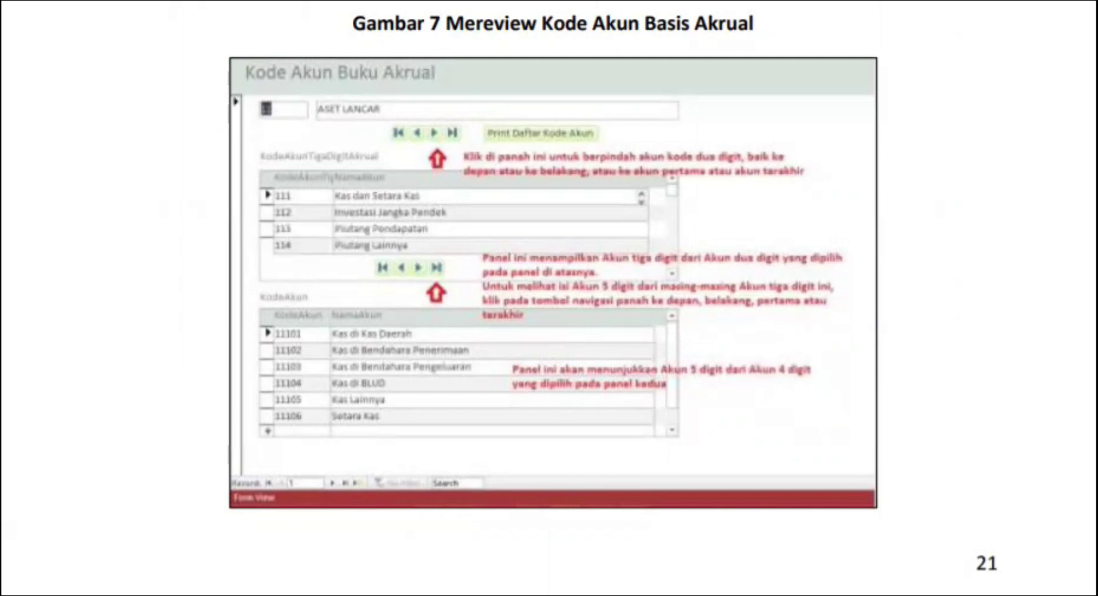
- Scroll forward past section F and Gambar 8 to page 24, where BAB III begins
{"action": "scroll", "coordinate": [542, 338], "scroll_direction": "down", "scroll_amount": 1}
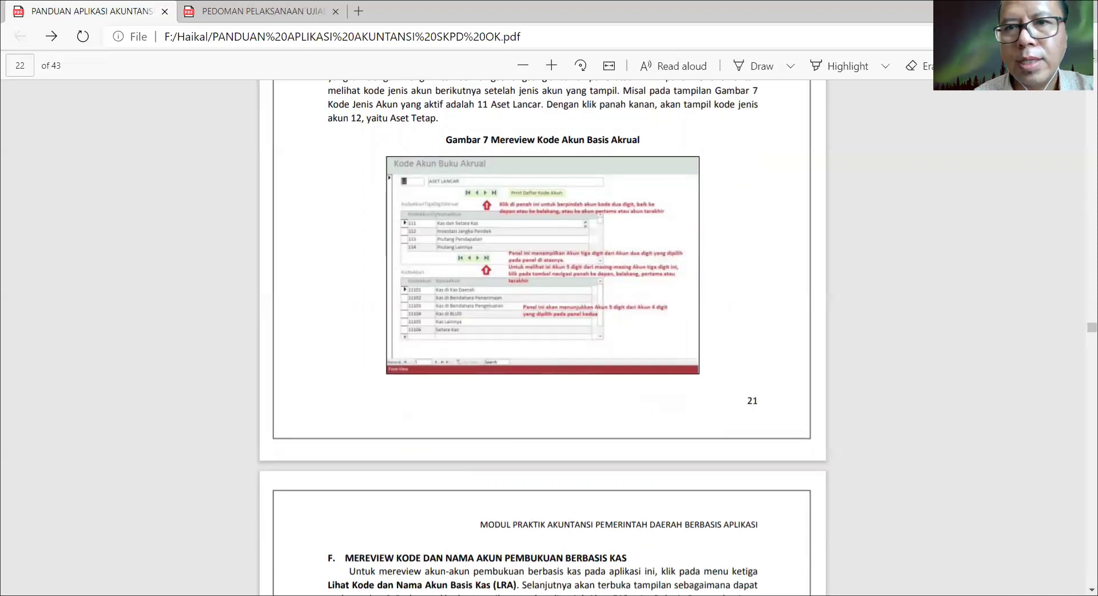
{"action": "scroll", "coordinate": [542, 338], "scroll_direction": "up", "scroll_amount": 2}
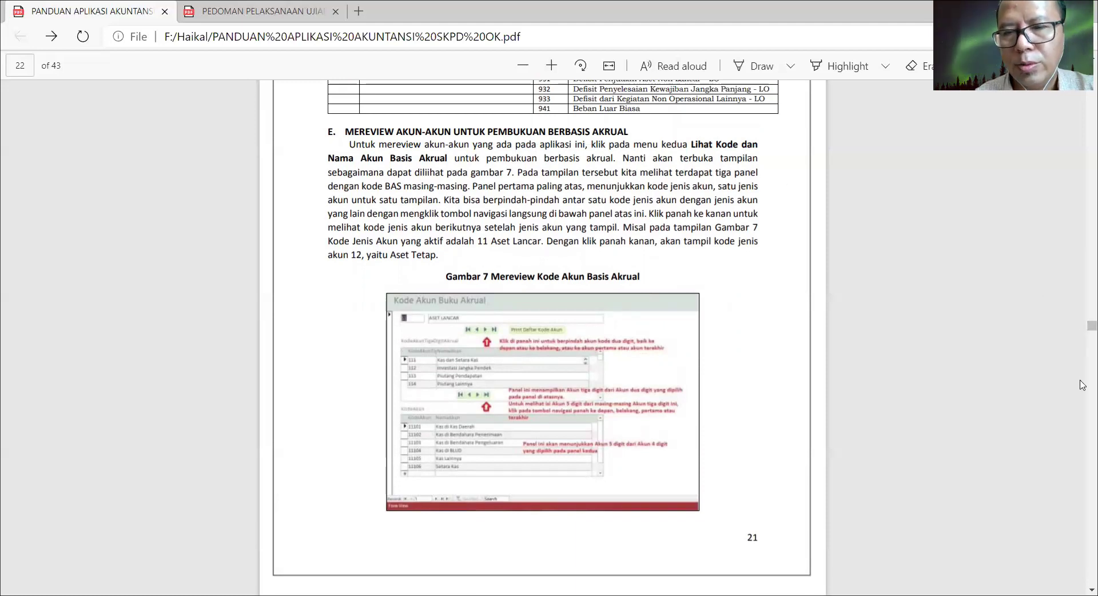
{"action": "scroll", "coordinate": [1083, 385], "scroll_direction": "down", "scroll_amount": 7}
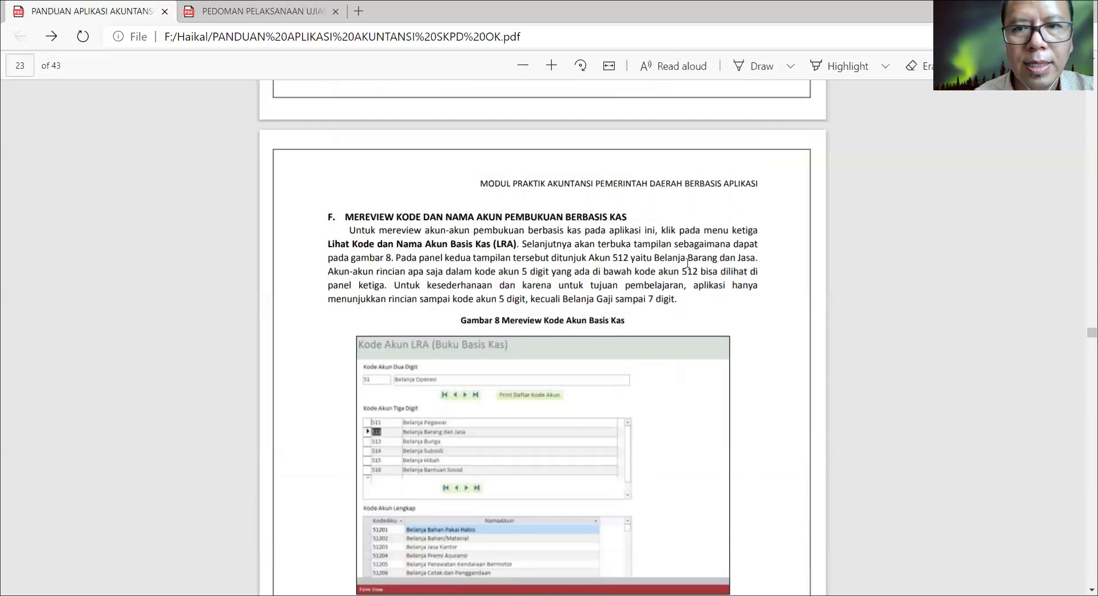
{"action": "scroll", "coordinate": [720, 235], "scroll_direction": "down", "scroll_amount": 2}
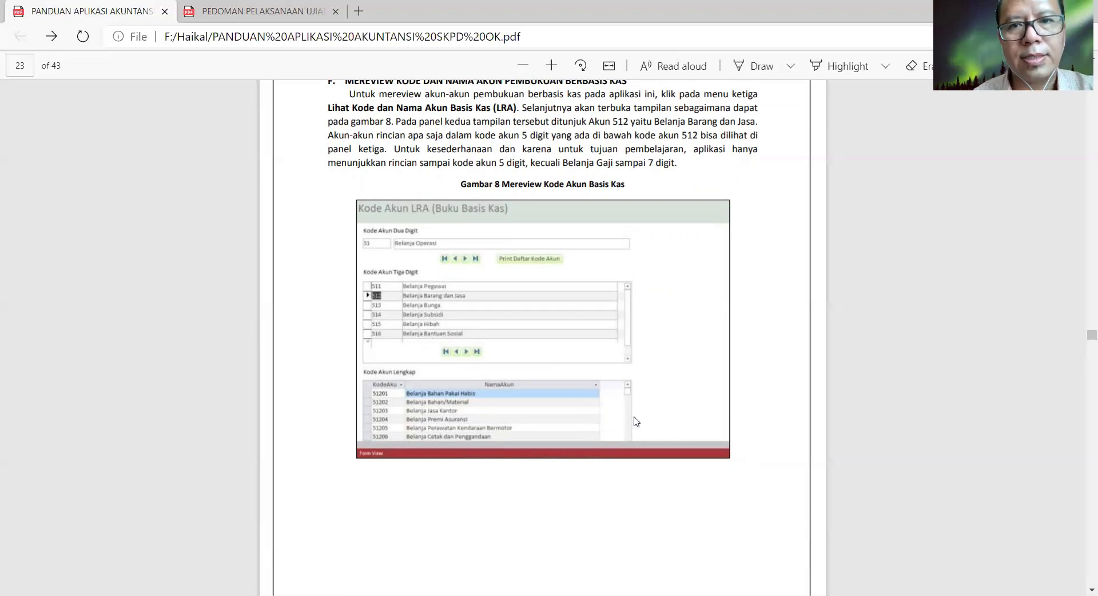
{"action": "scroll", "coordinate": [754, 438], "scroll_direction": "down", "scroll_amount": 6}
{"action": "scroll", "coordinate": [542, 338], "scroll_direction": "down", "scroll_amount": 3}
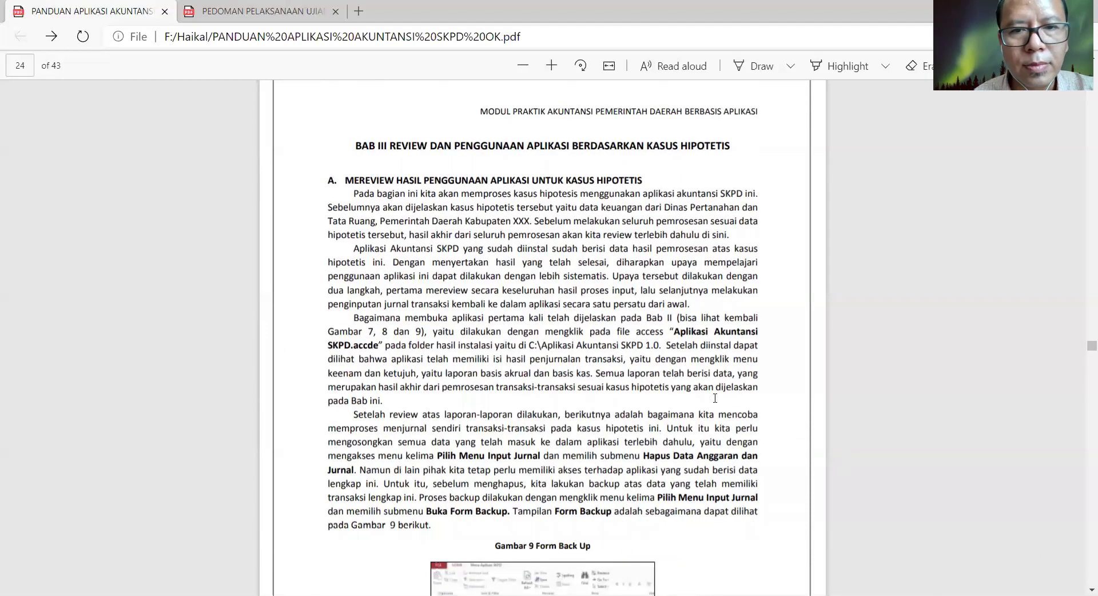
- Scroll the Edge guide to read the Gambar 9 Form Back Up instructions
{"action": "scroll", "coordinate": [875, 382], "scroll_direction": "down", "scroll_amount": 3}
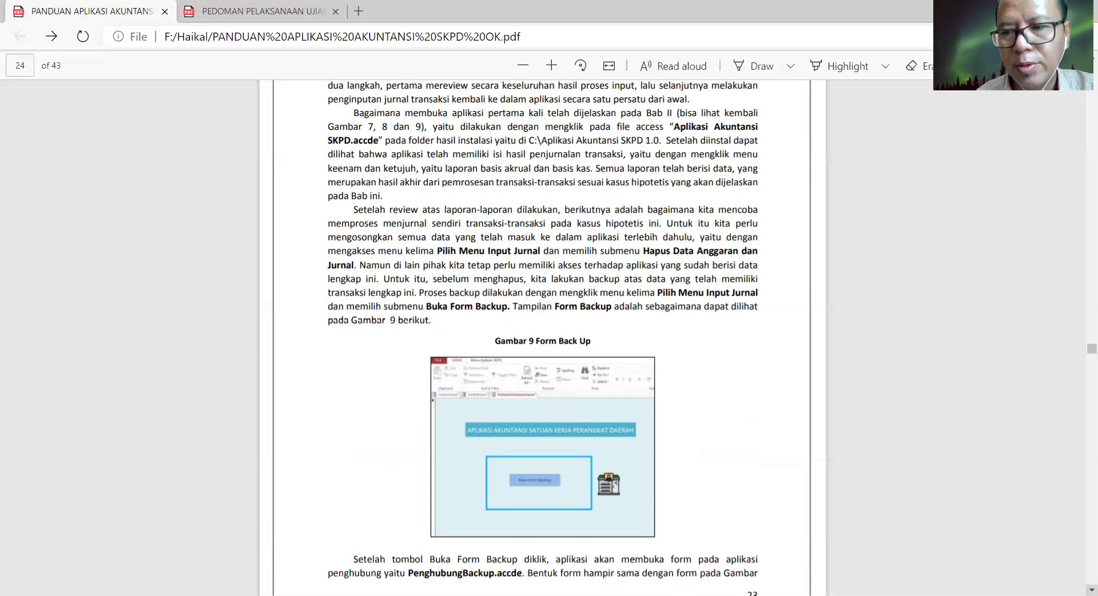
{"action": "scroll", "coordinate": [542, 332], "scroll_direction": "down", "scroll_amount": 1}
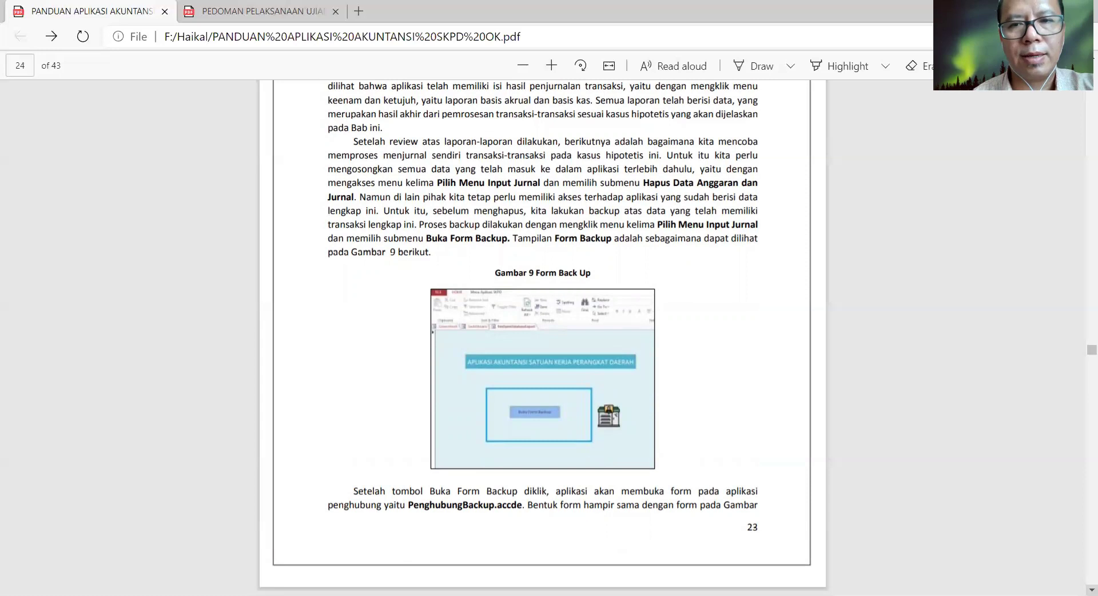
{"action": "scroll", "coordinate": [461, 210], "scroll_direction": "up", "scroll_amount": 1}
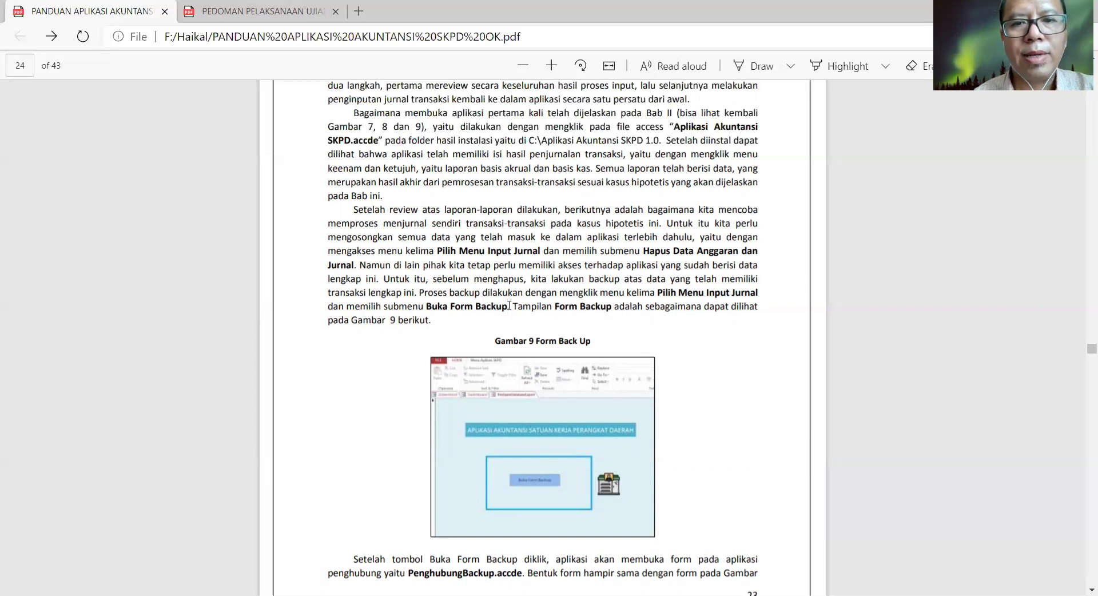
{"action": "scroll", "coordinate": [658, 297], "scroll_direction": "down", "scroll_amount": 10}
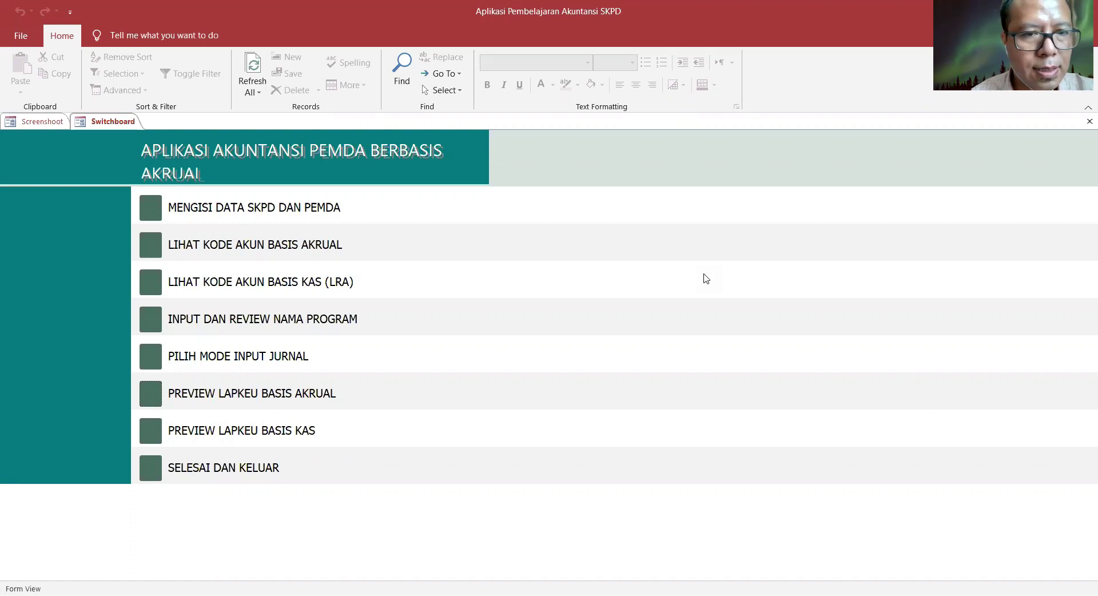
- Launch the PenghubungBackup helper via PILIH MODE INPUT JURNAL and BUKA FORM BACKUP
{"action": "left_click", "coordinate": [148, 363]}
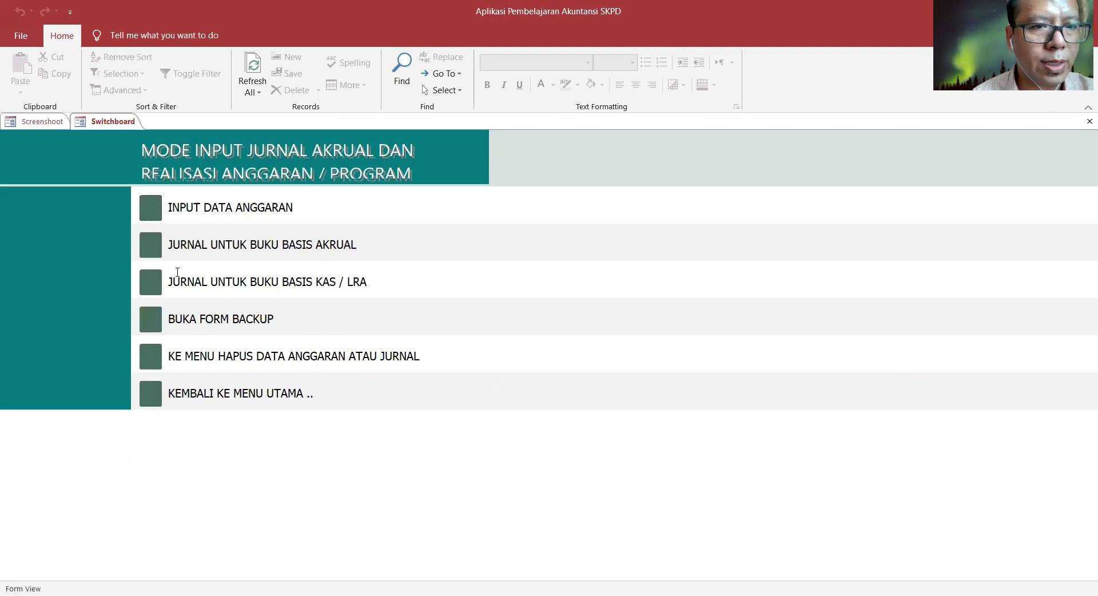
{"action": "left_click", "coordinate": [153, 328]}
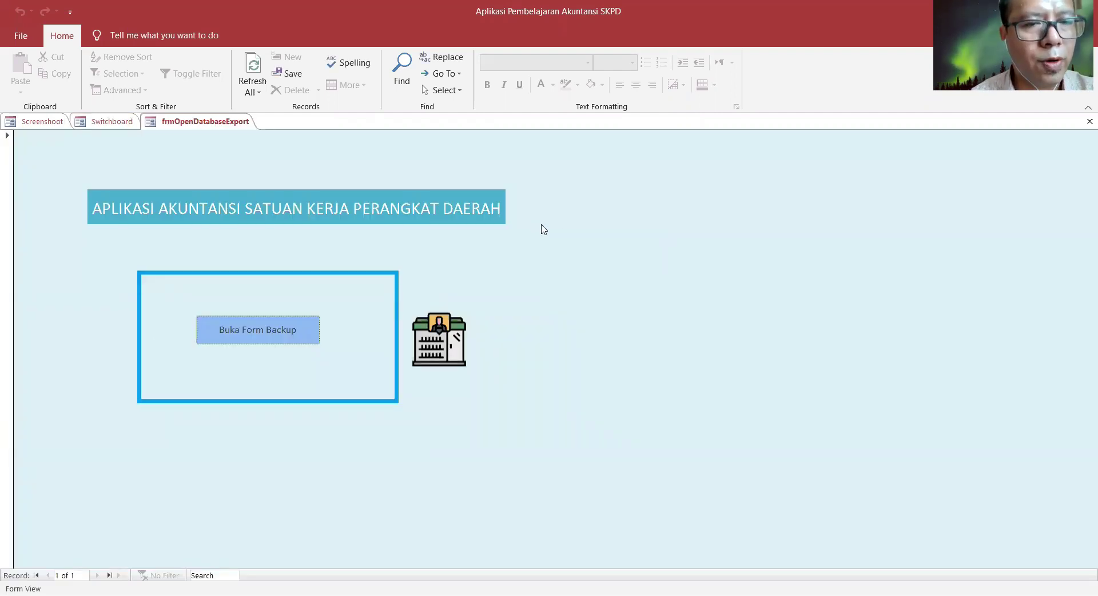
{"action": "left_click", "coordinate": [262, 330]}
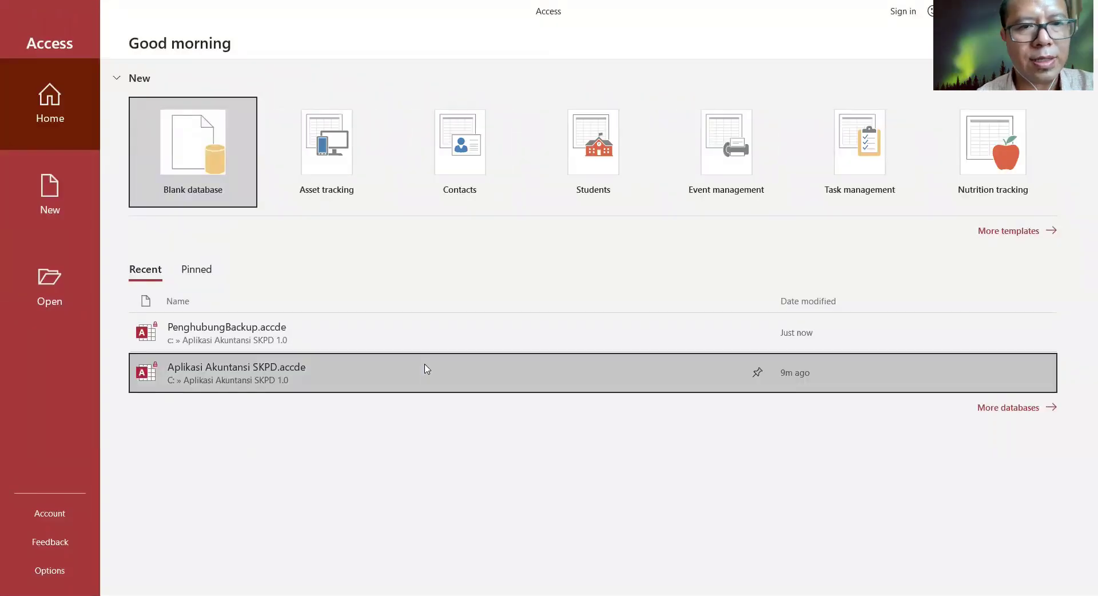
- Run Backup Database in PenghubungBackup to create Aplikasi Akuntansi SKPD - Backup.accdb
{"action": "left_click", "coordinate": [223, 333]}
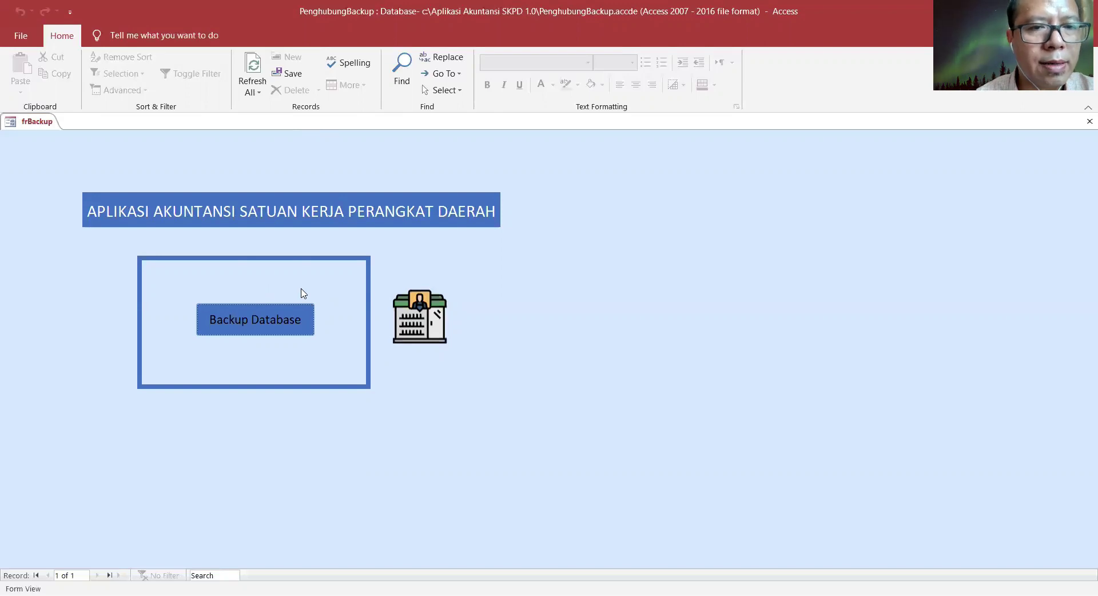
{"action": "left_click", "coordinate": [273, 321]}
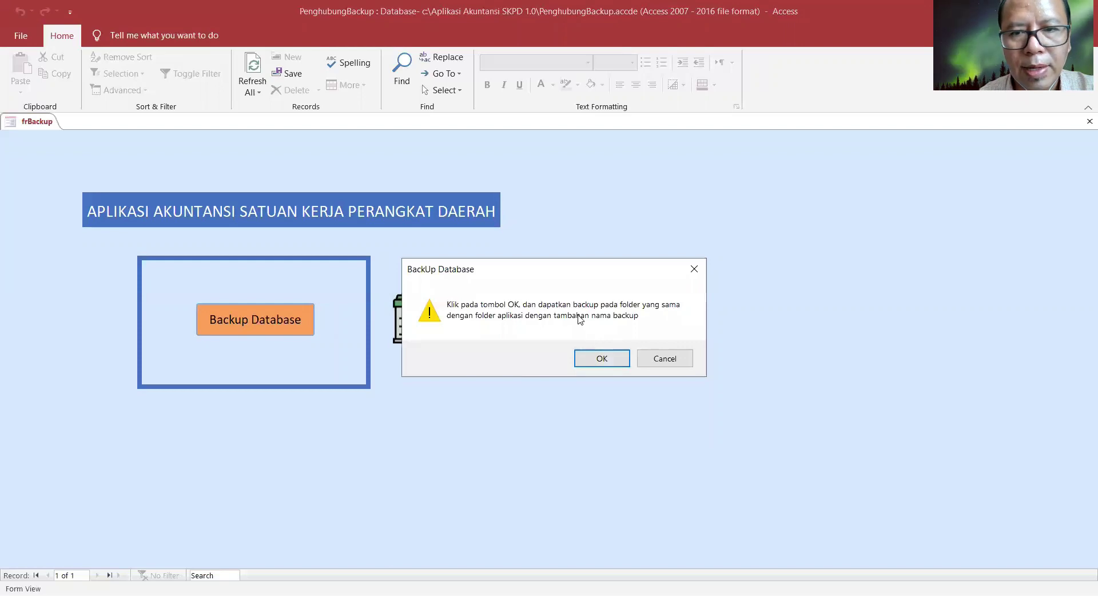
{"action": "left_click", "coordinate": [610, 363]}
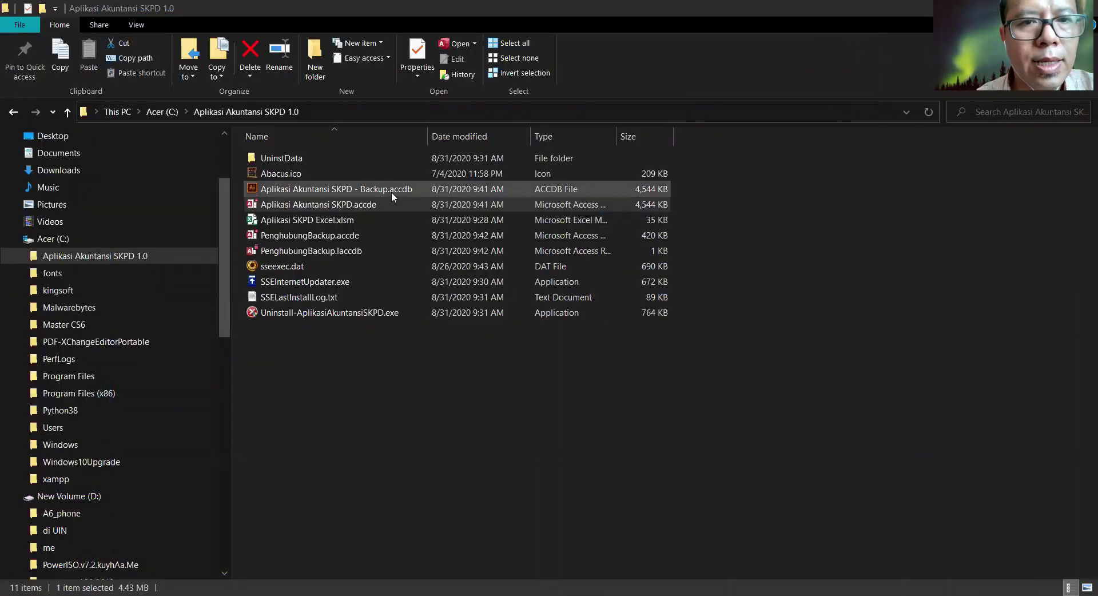
- Open Aplikasi Akuntansi SKPD.accde from the Aplikasi Akuntansi SKPD 1.0 folder
{"action": "left_click", "coordinate": [391, 191]}
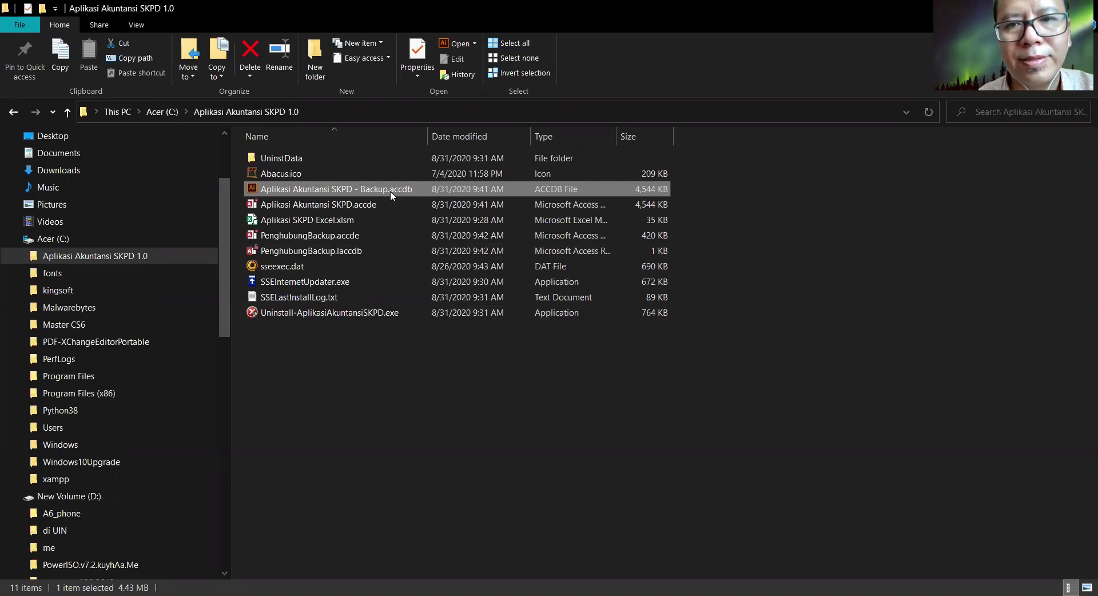
{"action": "left_click", "coordinate": [598, 208]}
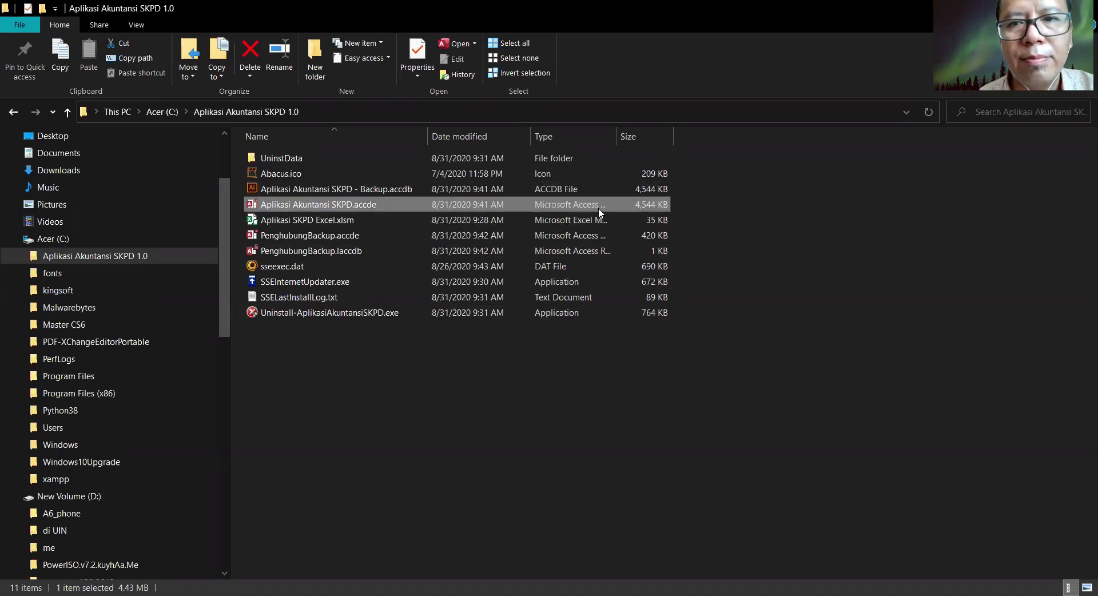
{"action": "left_click", "coordinate": [560, 190]}
{"action": "left_click", "coordinate": [372, 207]}
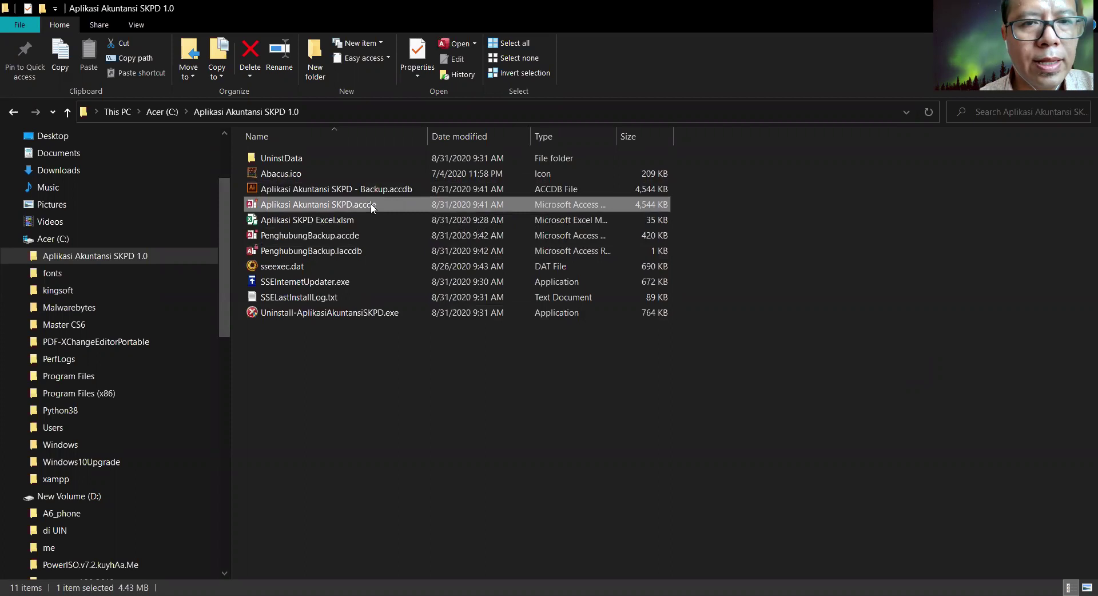
{"action": "left_click", "coordinate": [362, 192]}
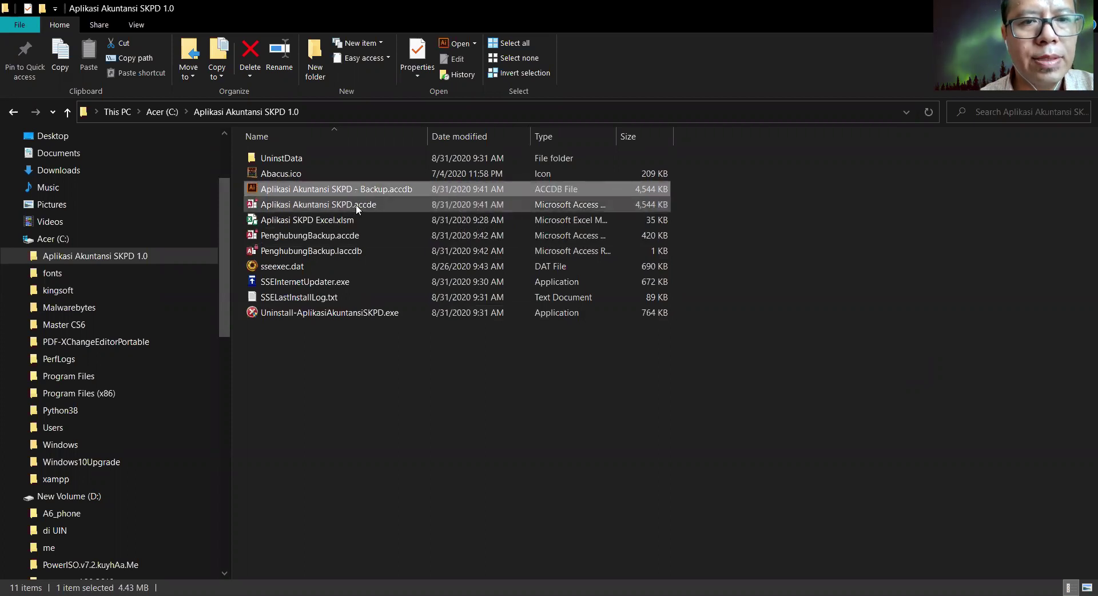
{"action": "left_click", "coordinate": [356, 207]}
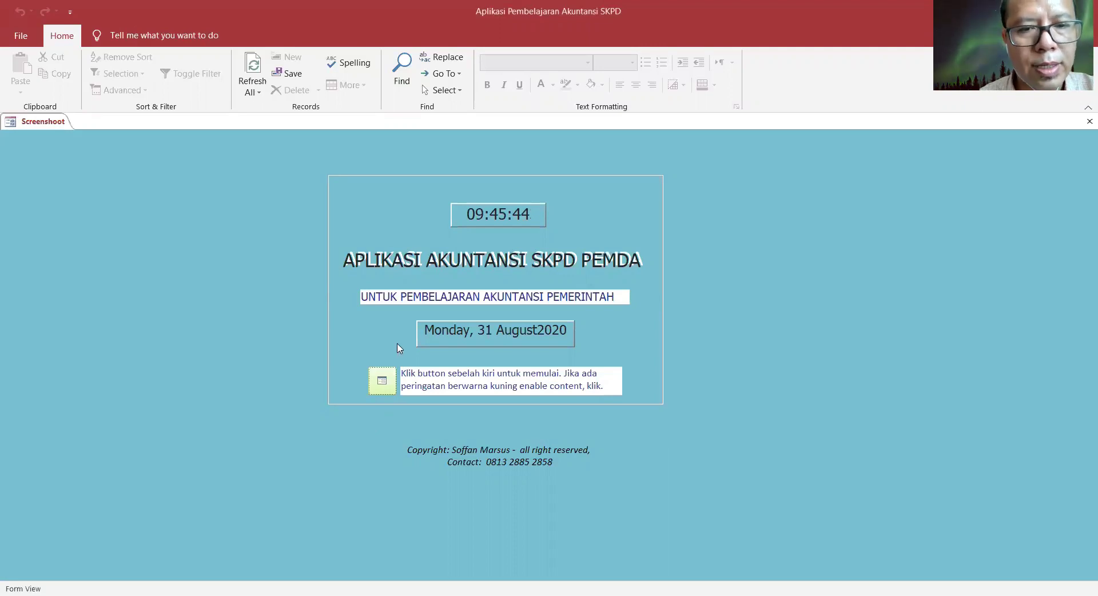
- Start the app and browse accrual account groups 12 and 13 with sub-groups 121–133
{"action": "left_click", "coordinate": [383, 380]}
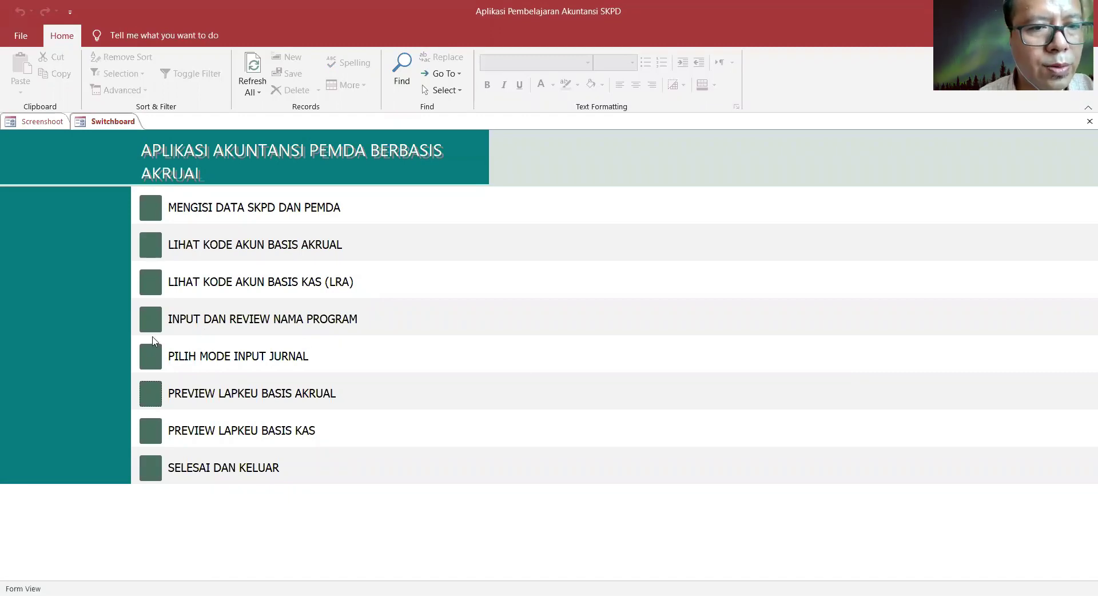
{"action": "left_click", "coordinate": [150, 245]}
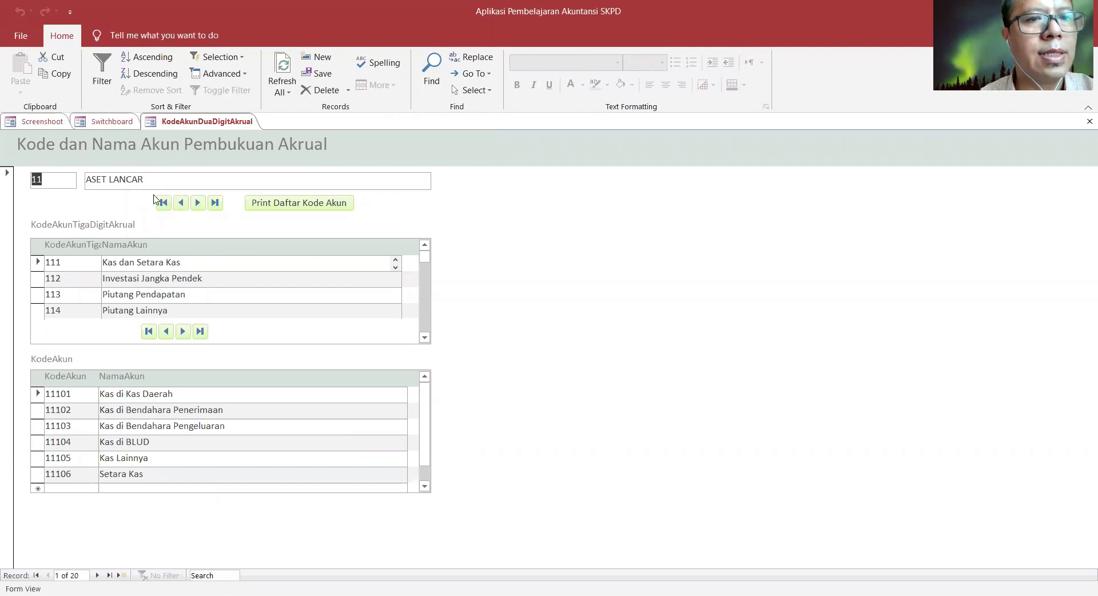
{"action": "left_click", "coordinate": [199, 204]}
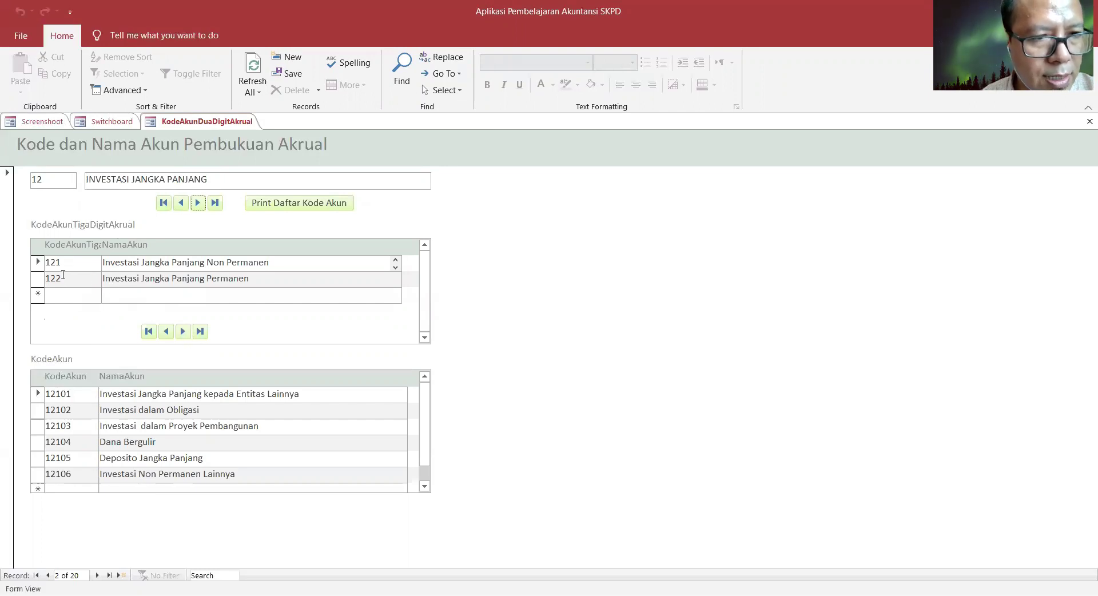
{"action": "left_click", "coordinate": [63, 276]}
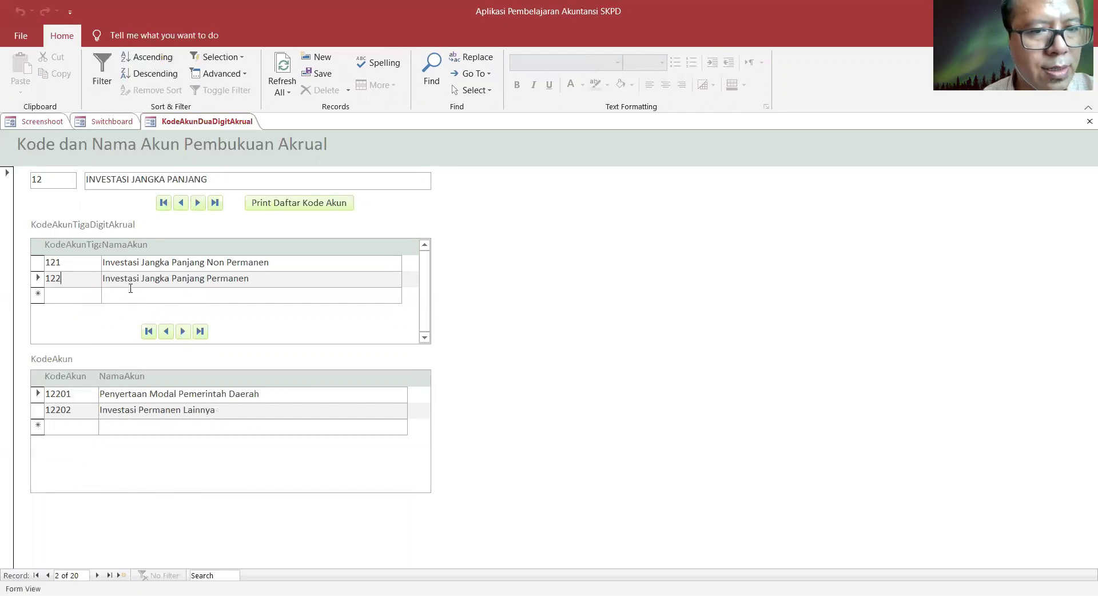
{"action": "left_click", "coordinate": [171, 335]}
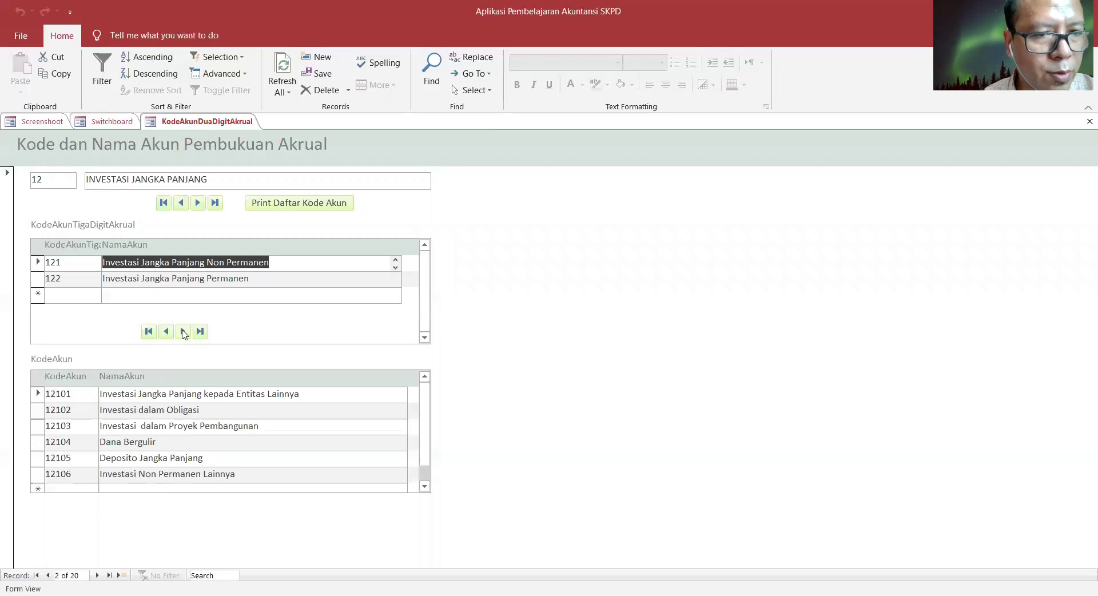
{"action": "left_click", "coordinate": [183, 332]}
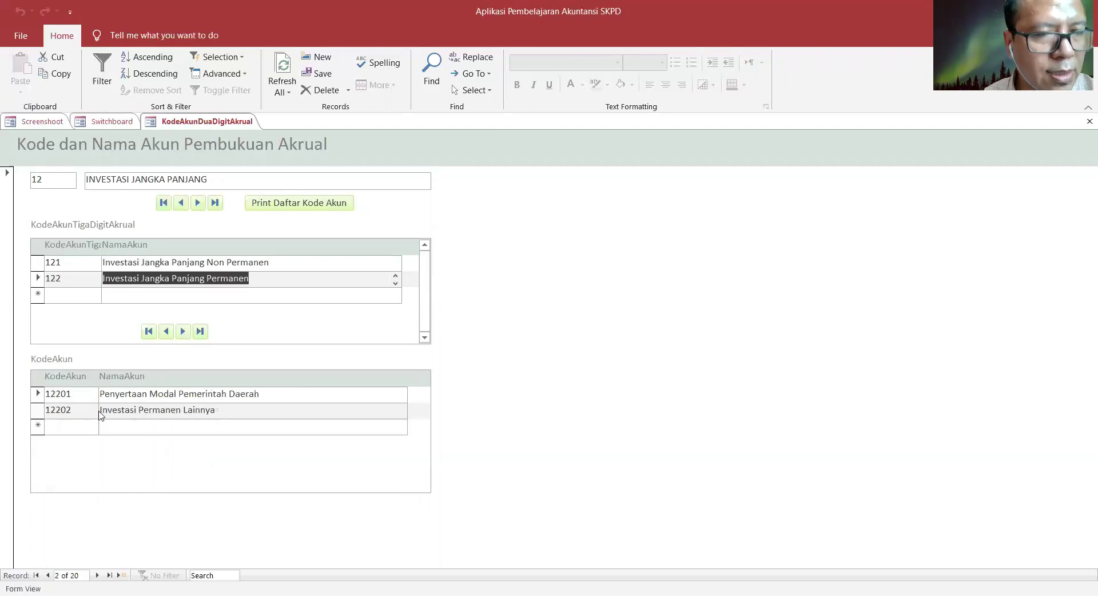
{"action": "left_click", "coordinate": [199, 203]}
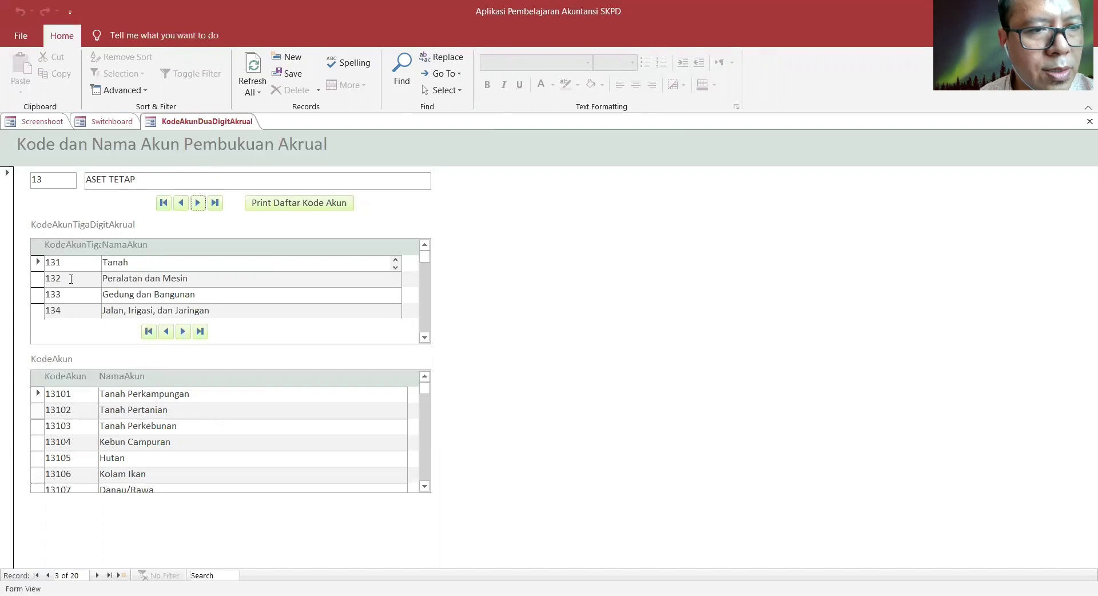
{"action": "left_click", "coordinate": [71, 280]}
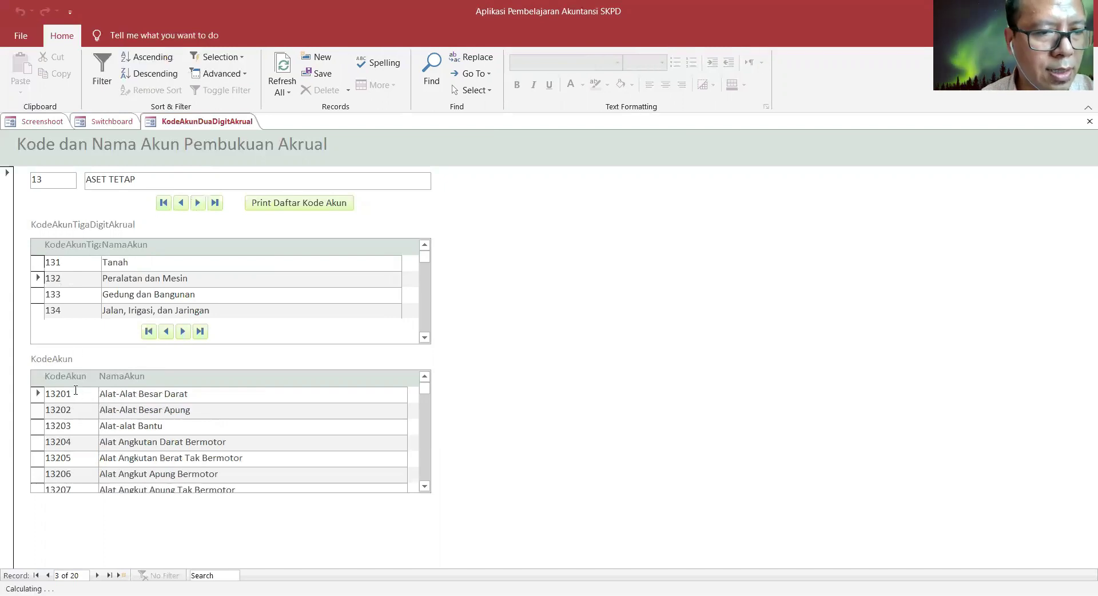
{"action": "left_click", "coordinate": [68, 294]}
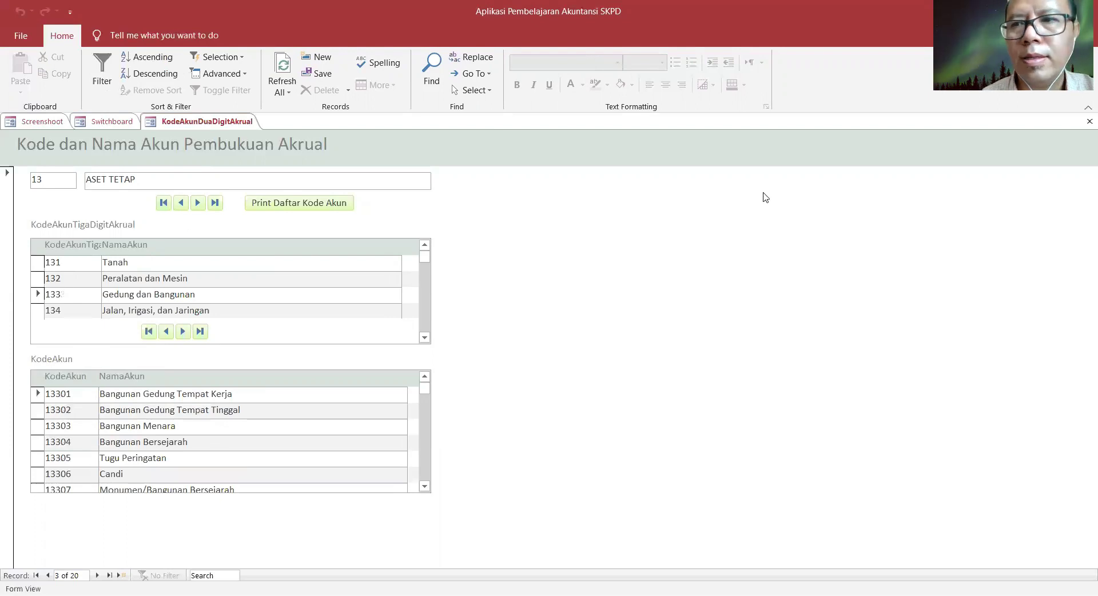
- Browse cash-basis LRA account group 41 Pendapatan Asli Daerah, sub-groups 412 and 413
{"action": "left_click", "coordinate": [1090, 122]}
{"action": "left_click", "coordinate": [144, 280]}
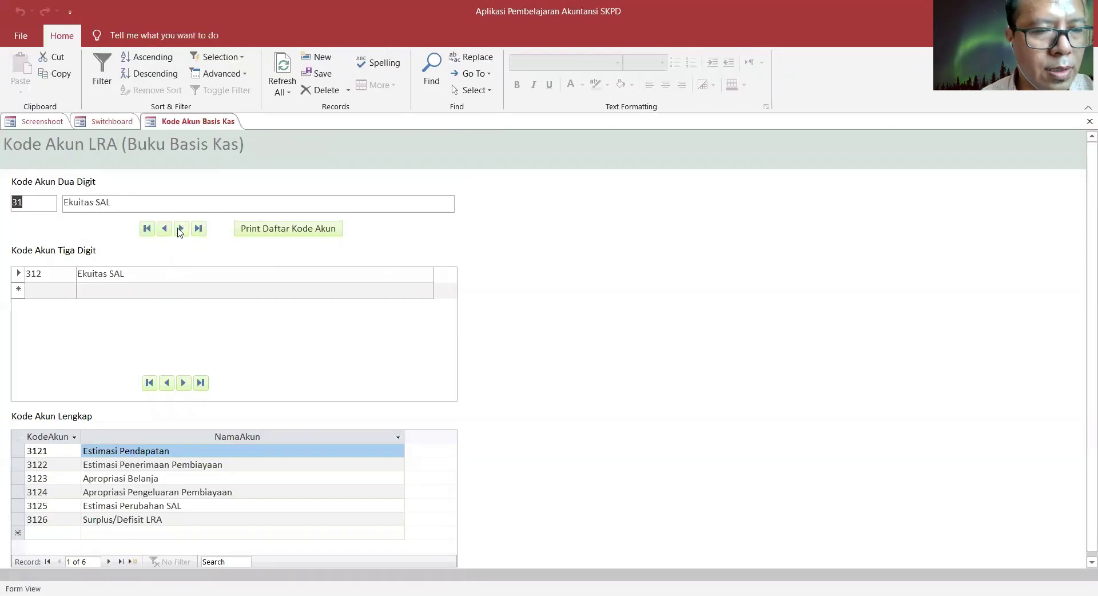
{"action": "left_click", "coordinate": [180, 229]}
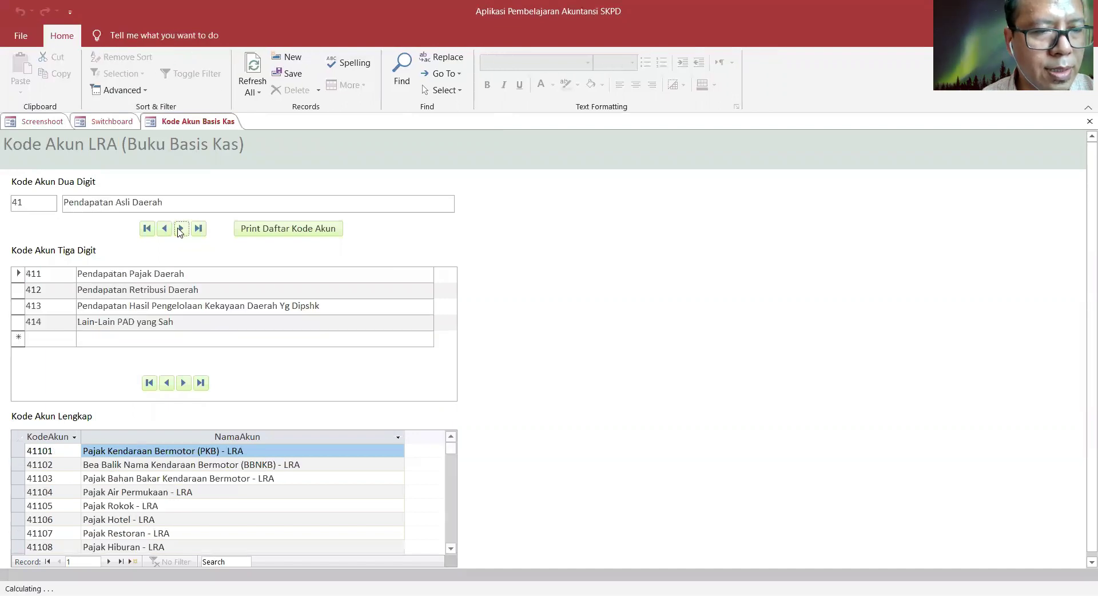
{"action": "left_click", "coordinate": [47, 289]}
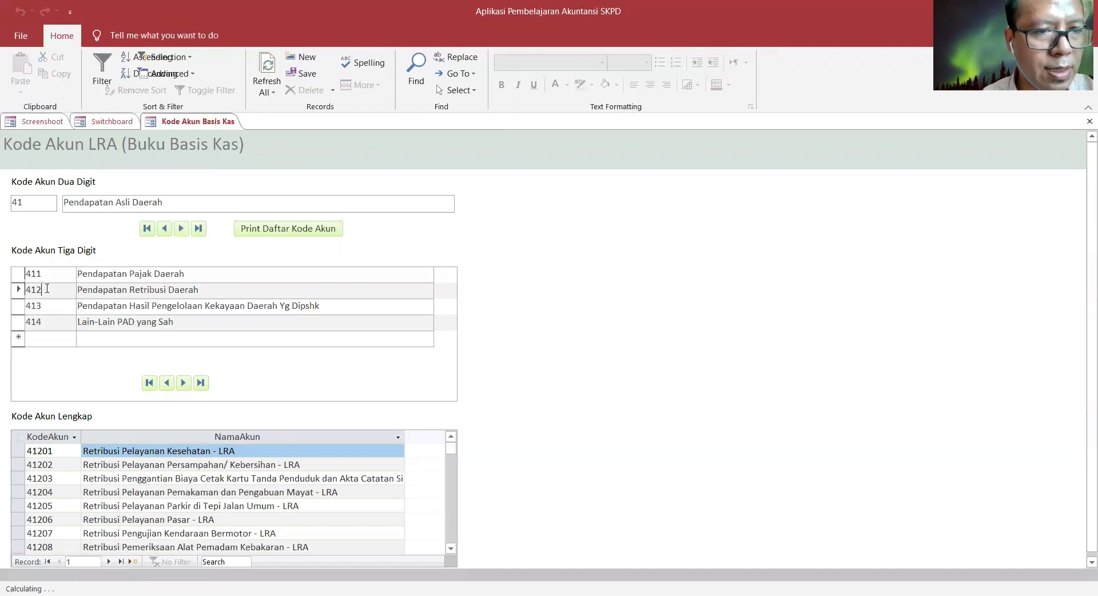
{"action": "left_click", "coordinate": [47, 306]}
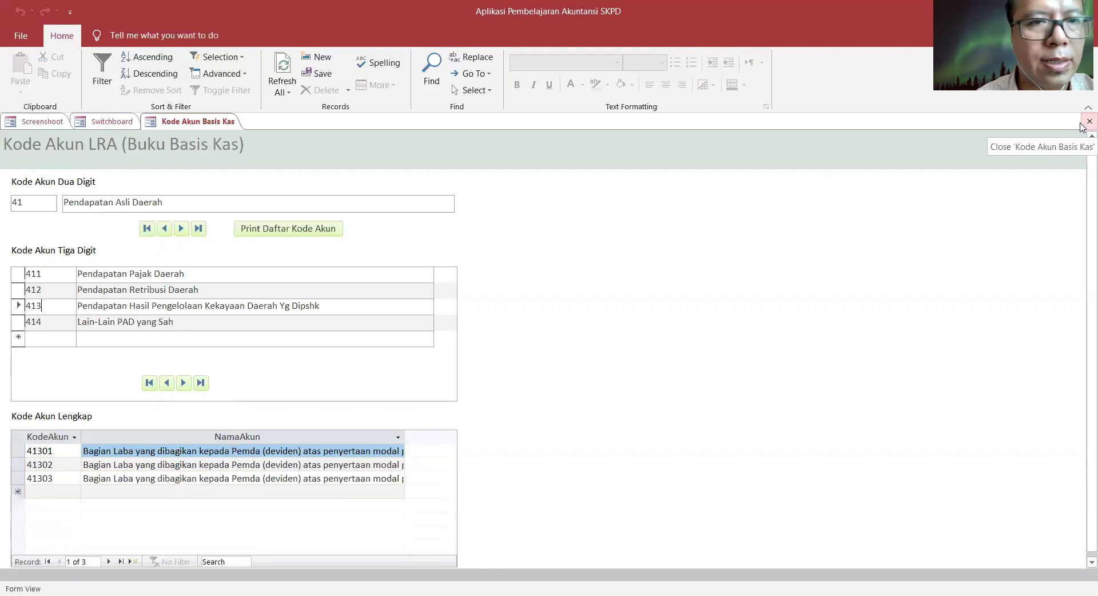
{"action": "left_click", "coordinate": [1089, 121]}
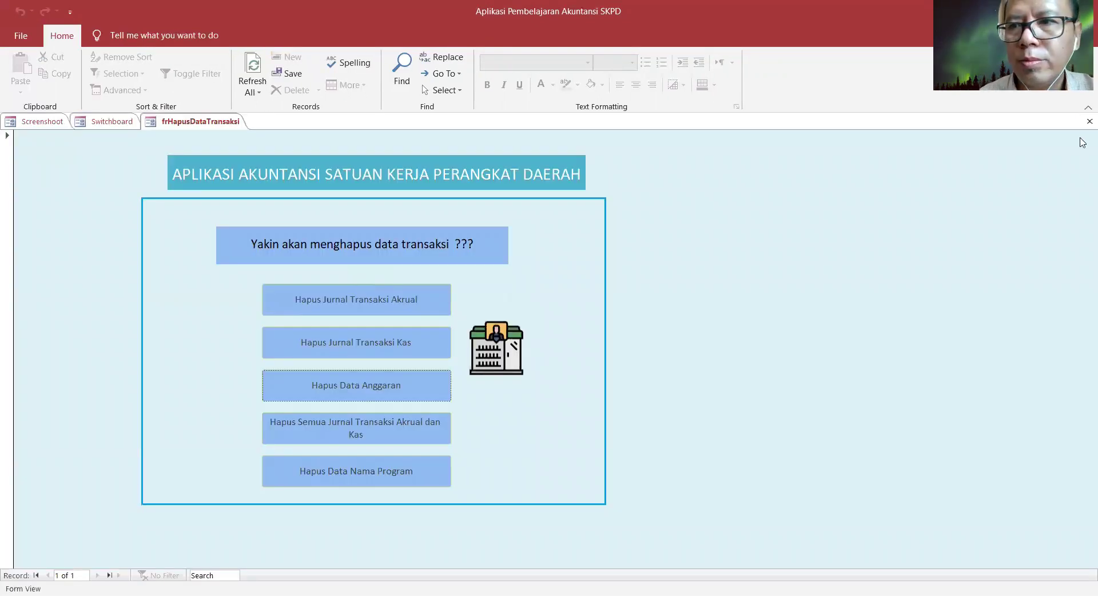
- Close the delete-data form and step through budget transactions 1–6 in Input Data Anggaran
{"action": "left_click", "coordinate": [1090, 121]}
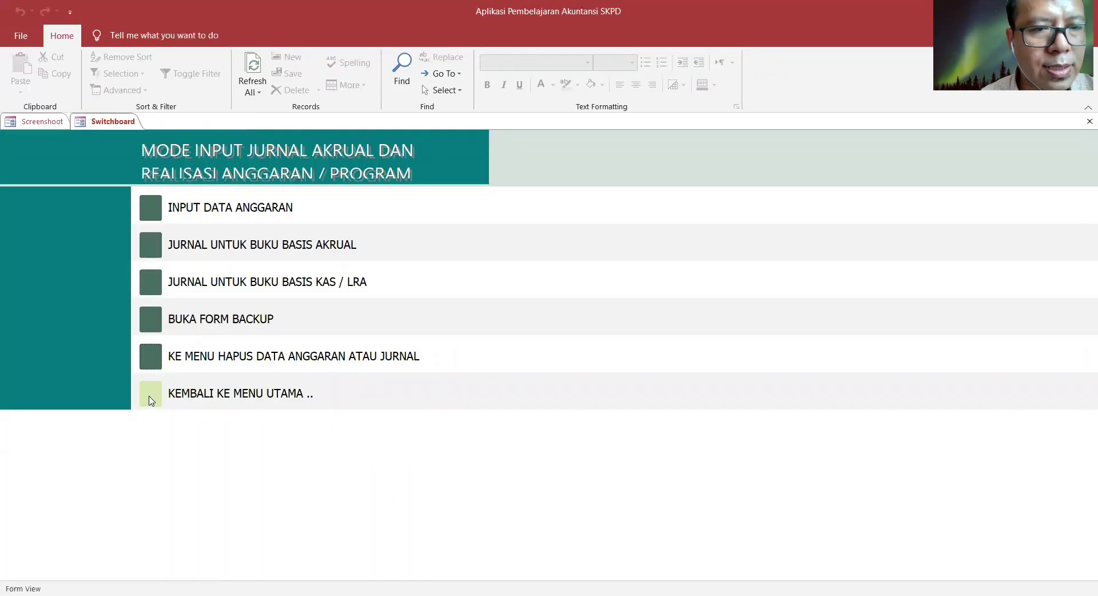
{"action": "left_click", "coordinate": [151, 400]}
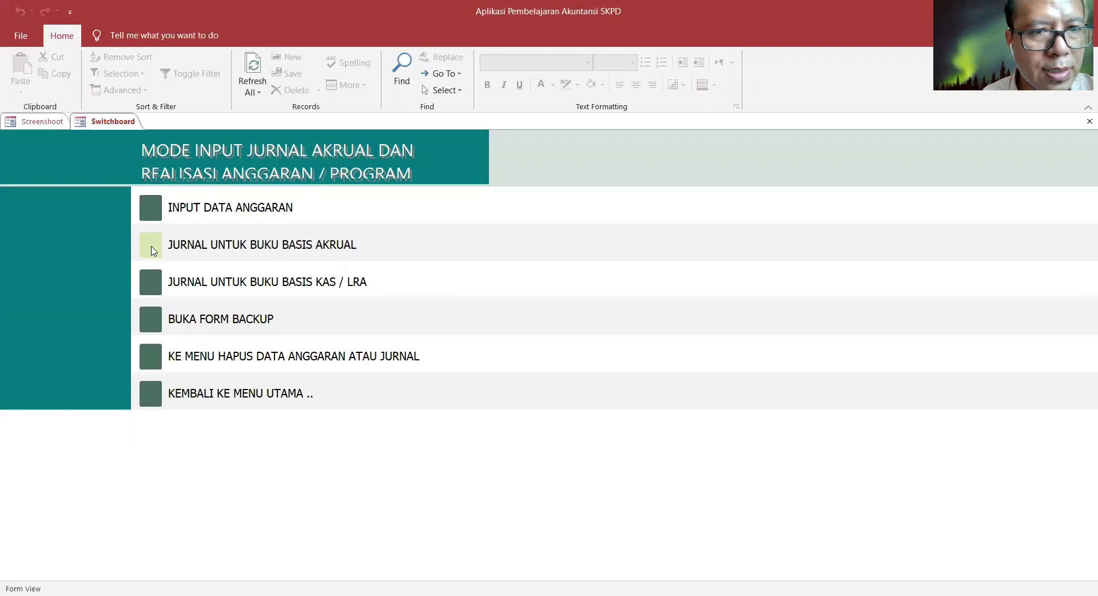
{"action": "left_click", "coordinate": [151, 209]}
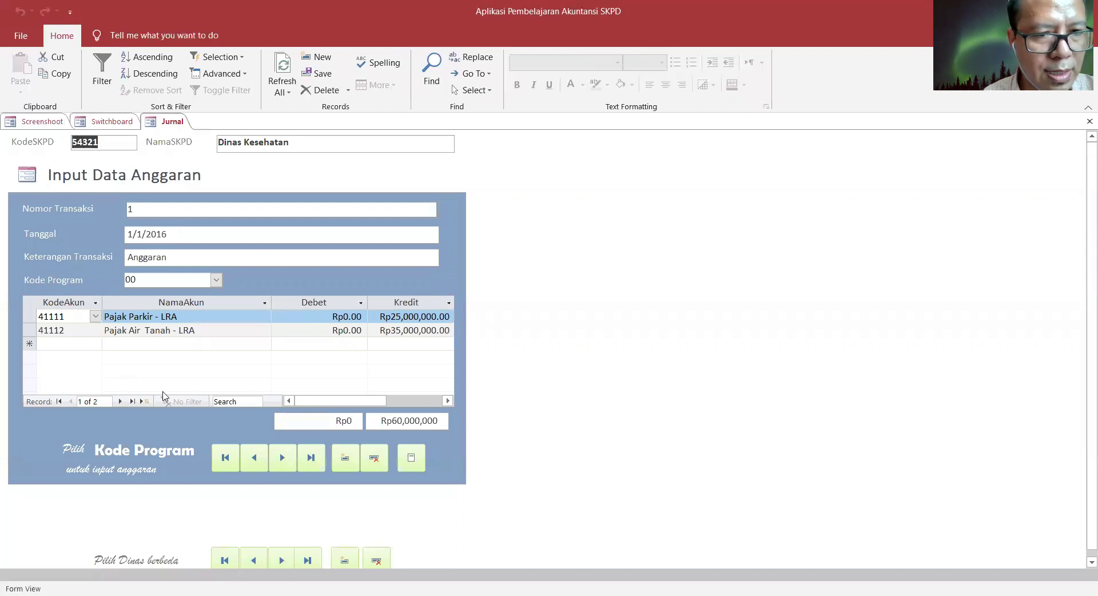
{"action": "left_click", "coordinate": [286, 460]}
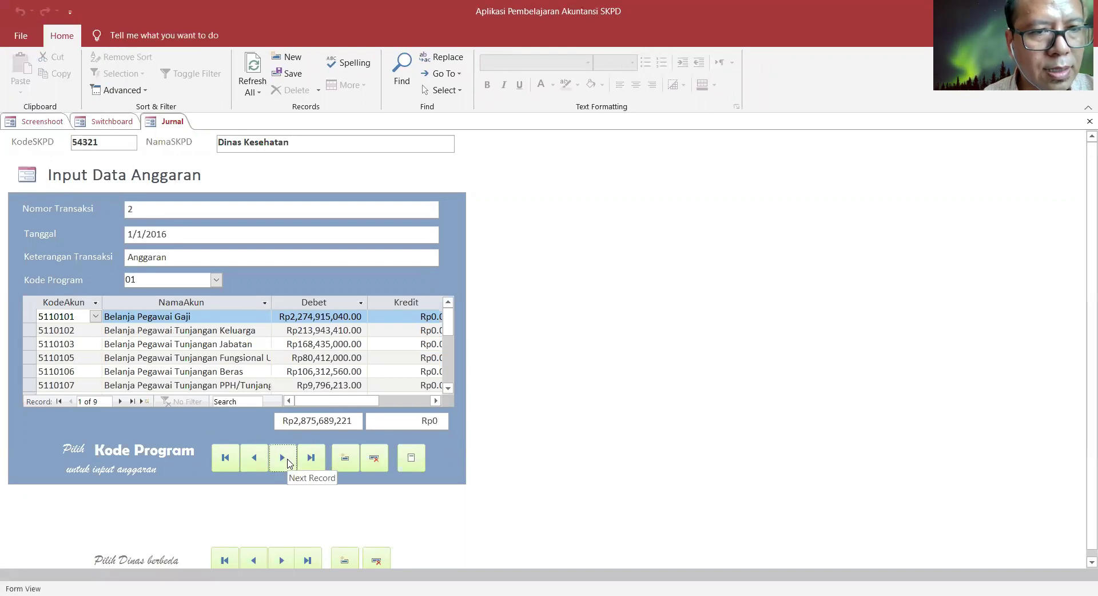
{"action": "left_click", "coordinate": [275, 455]}
{"action": "left_click", "coordinate": [280, 459]}
{"action": "left_click", "coordinate": [280, 460]}
{"action": "left_click", "coordinate": [281, 461]}
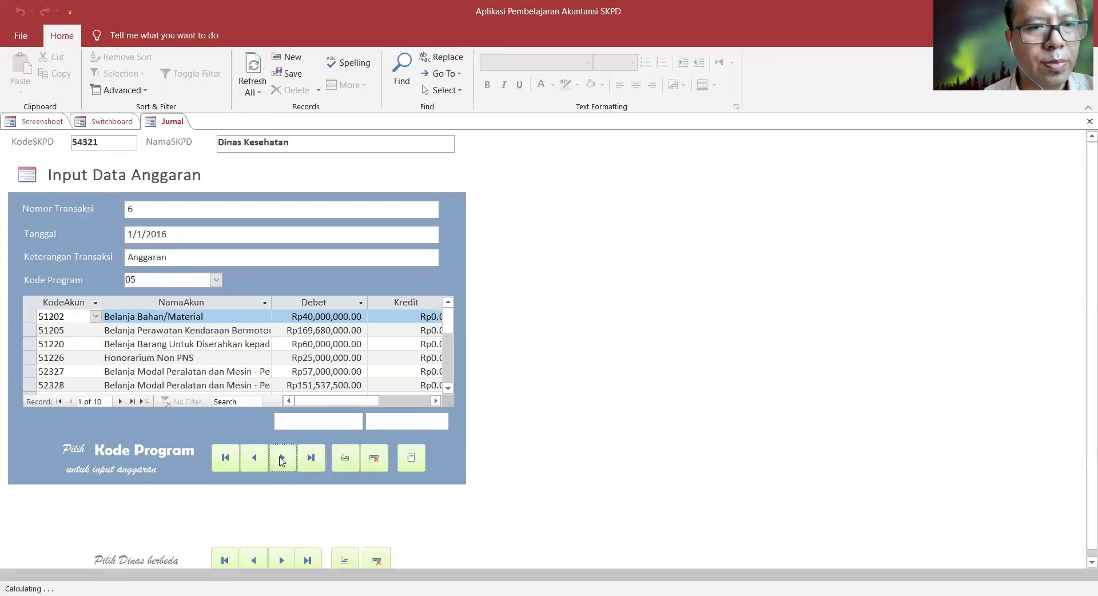
{"action": "left_click", "coordinate": [282, 461]}
{"action": "left_click", "coordinate": [252, 459]}
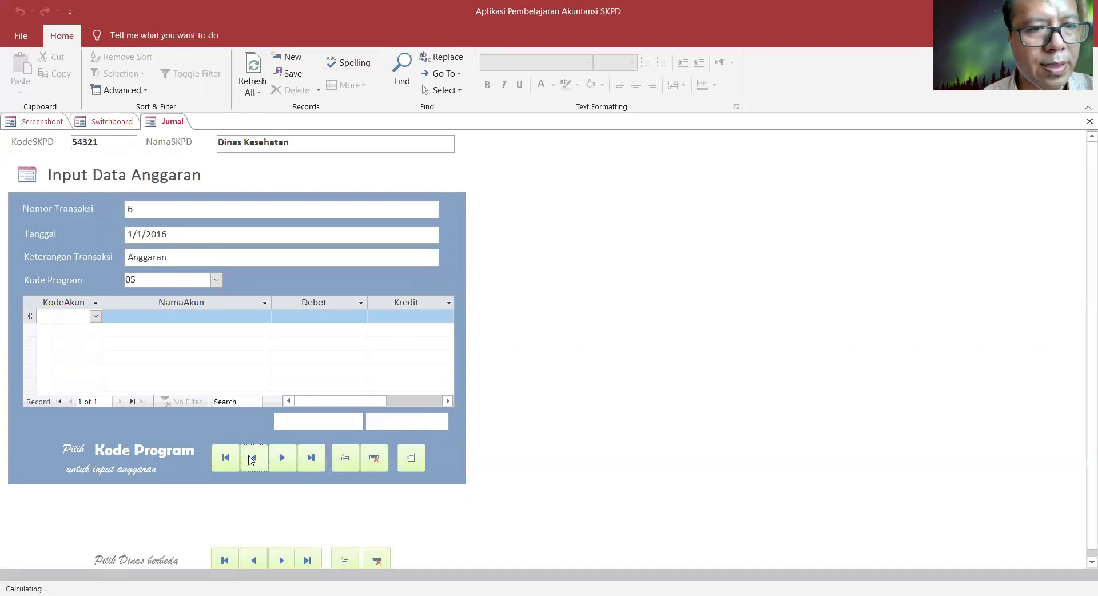
{"action": "left_click", "coordinate": [286, 456]}
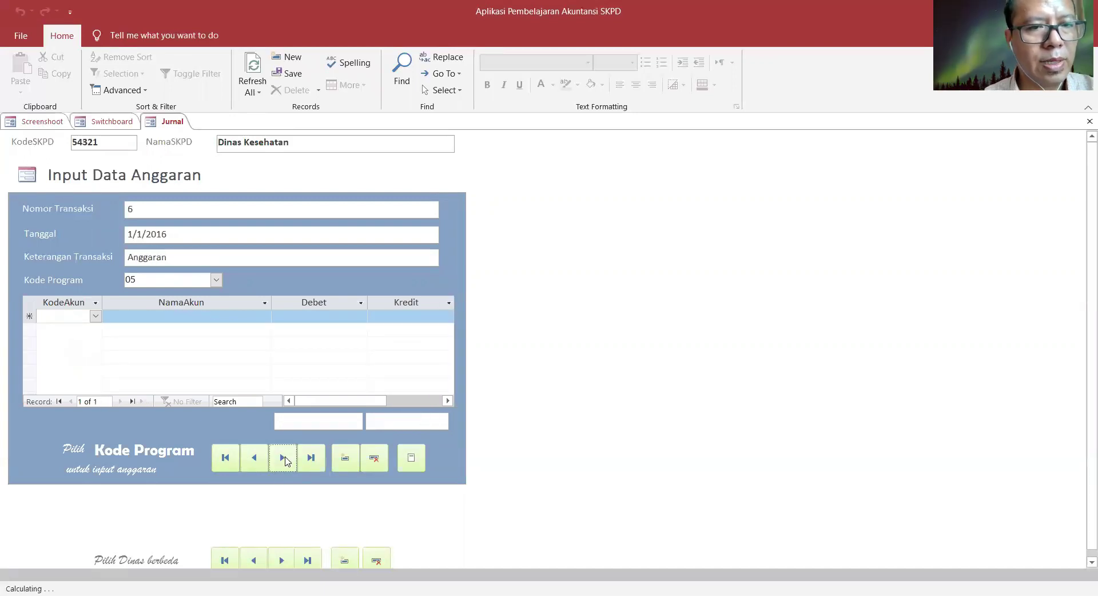
{"action": "left_click", "coordinate": [1083, 123]}
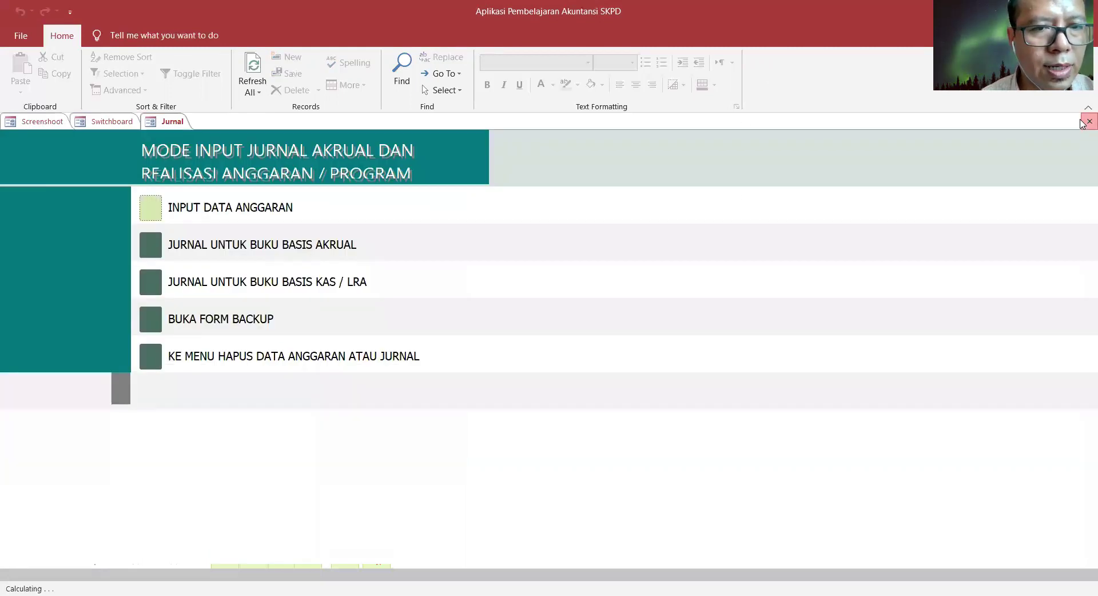
- Step through accrual journal transactions to the last one, 22 Realisasi Pendapatan, then close the form
{"action": "left_click", "coordinate": [148, 252]}
{"action": "left_click", "coordinate": [283, 495]}
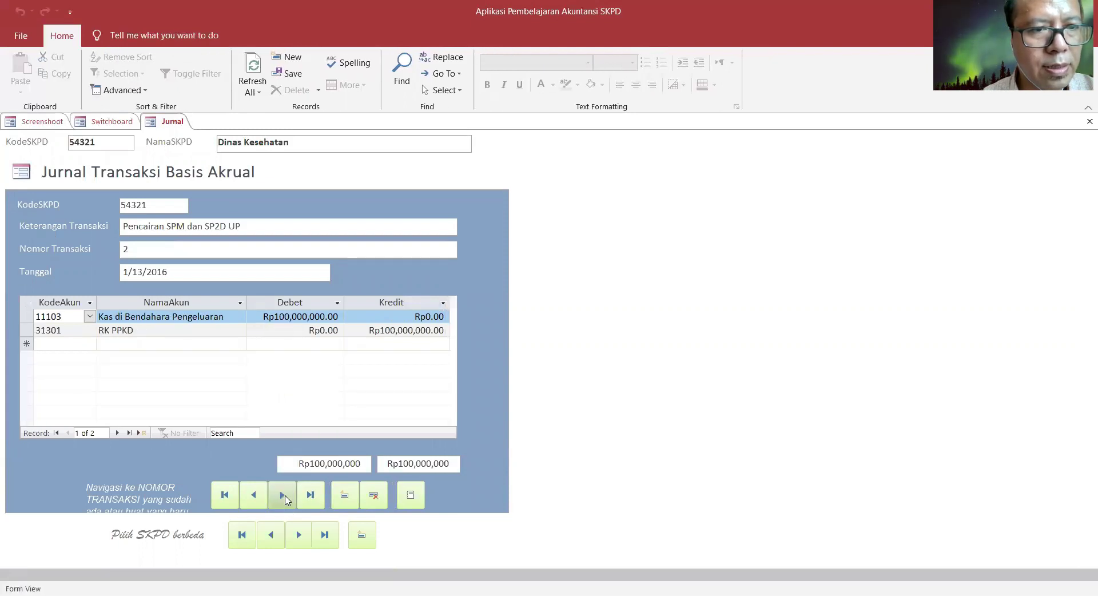
{"action": "left_click", "coordinate": [283, 495]}
{"action": "left_click", "coordinate": [283, 495]}
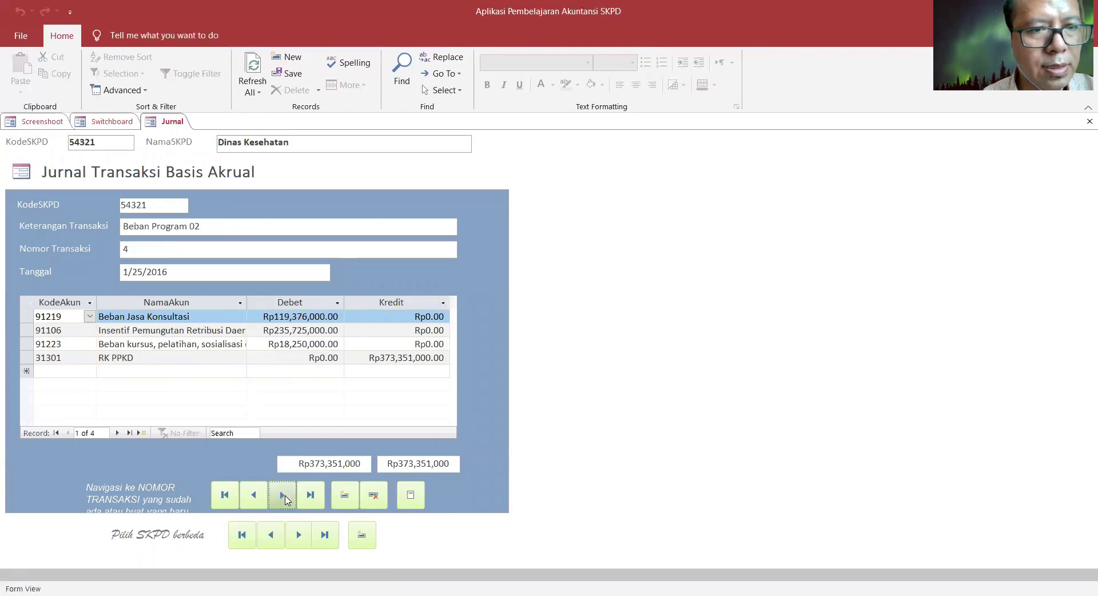
{"action": "left_click", "coordinate": [283, 496]}
{"action": "left_click", "coordinate": [283, 495]}
{"action": "left_click", "coordinate": [283, 495]}
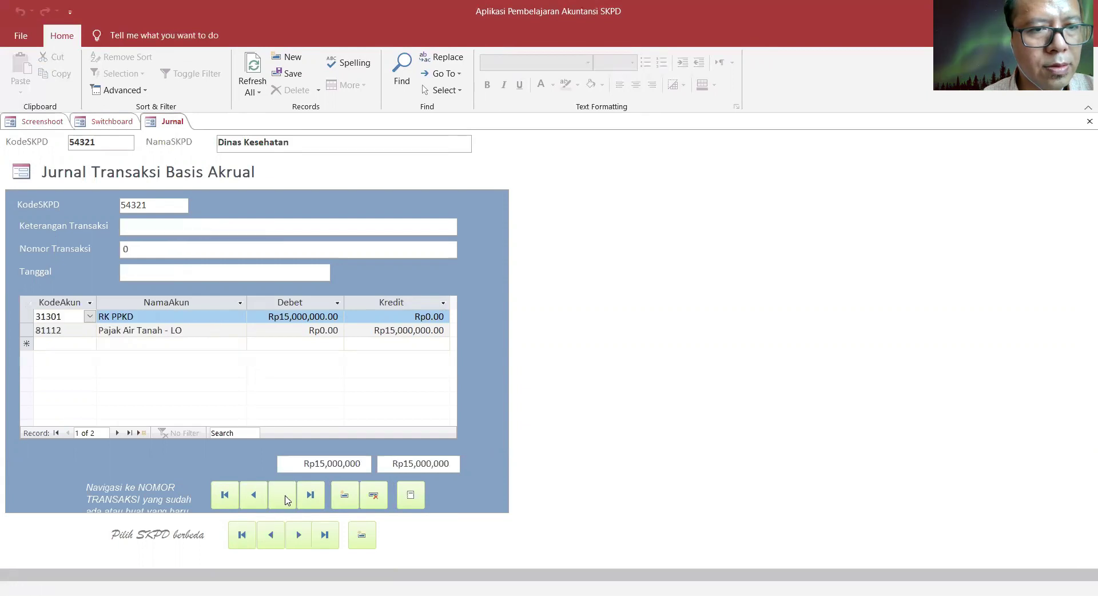
{"action": "left_click", "coordinate": [253, 495]}
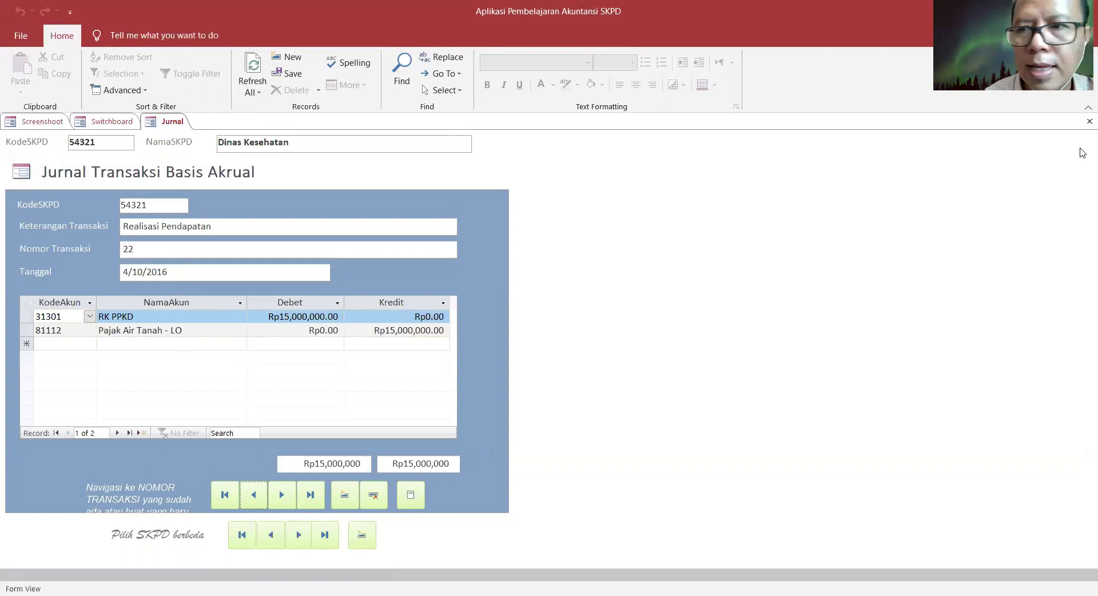
{"action": "left_click", "coordinate": [1089, 121]}
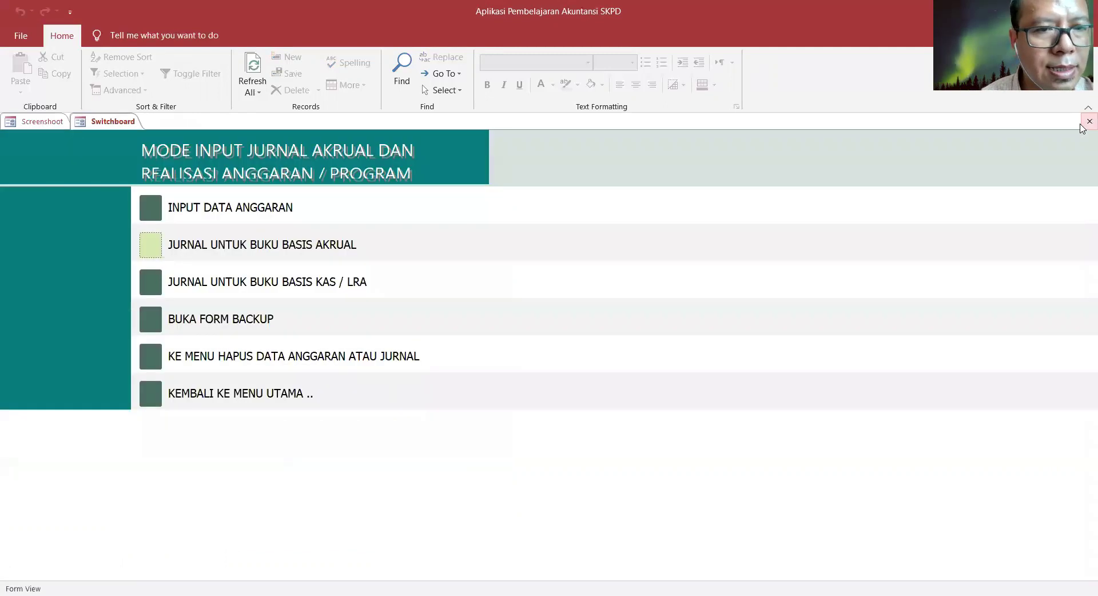
{"action": "left_click", "coordinate": [153, 251]}
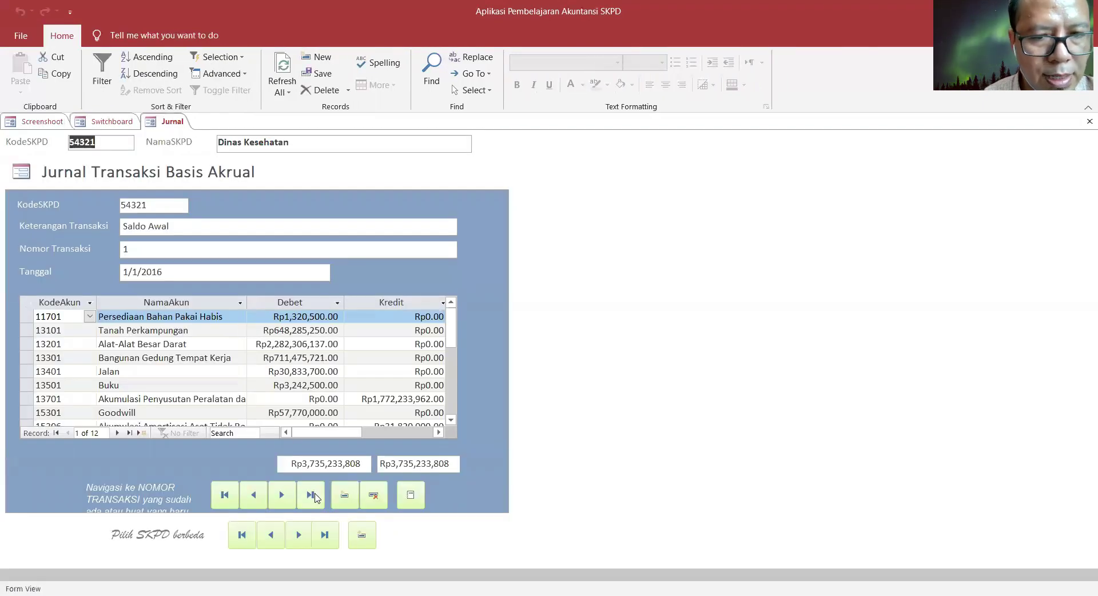
{"action": "left_click", "coordinate": [310, 495]}
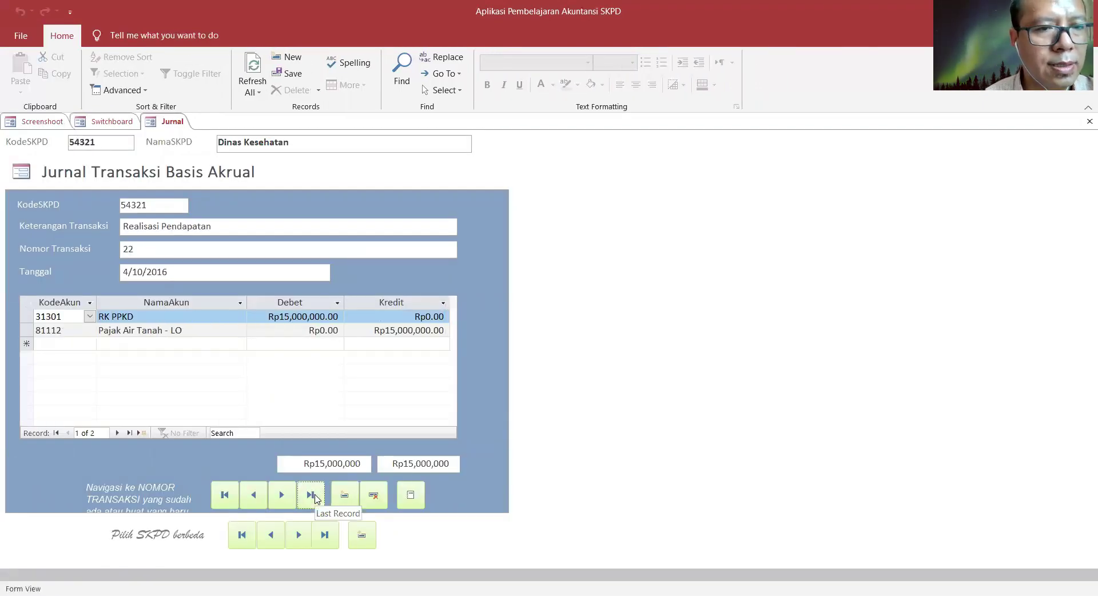
{"action": "left_click", "coordinate": [258, 490]}
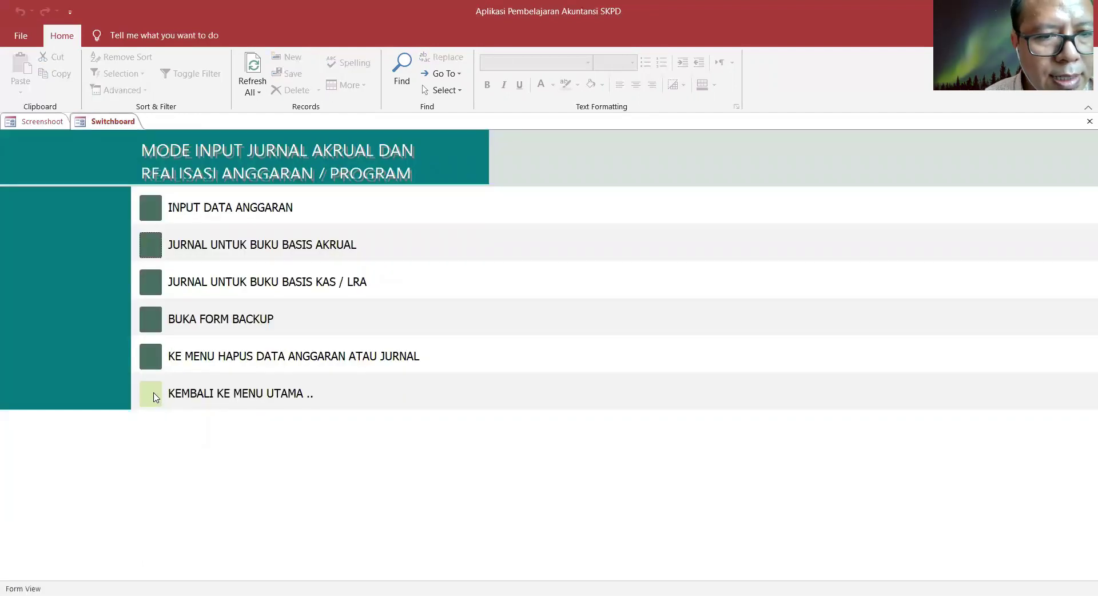
- Preview the accrual Laporan Operasional, then open Laporan Perubahan Ekuitas for Dinas Kesehatan
{"action": "left_click", "coordinate": [152, 395]}
{"action": "left_click", "coordinate": [153, 395]}
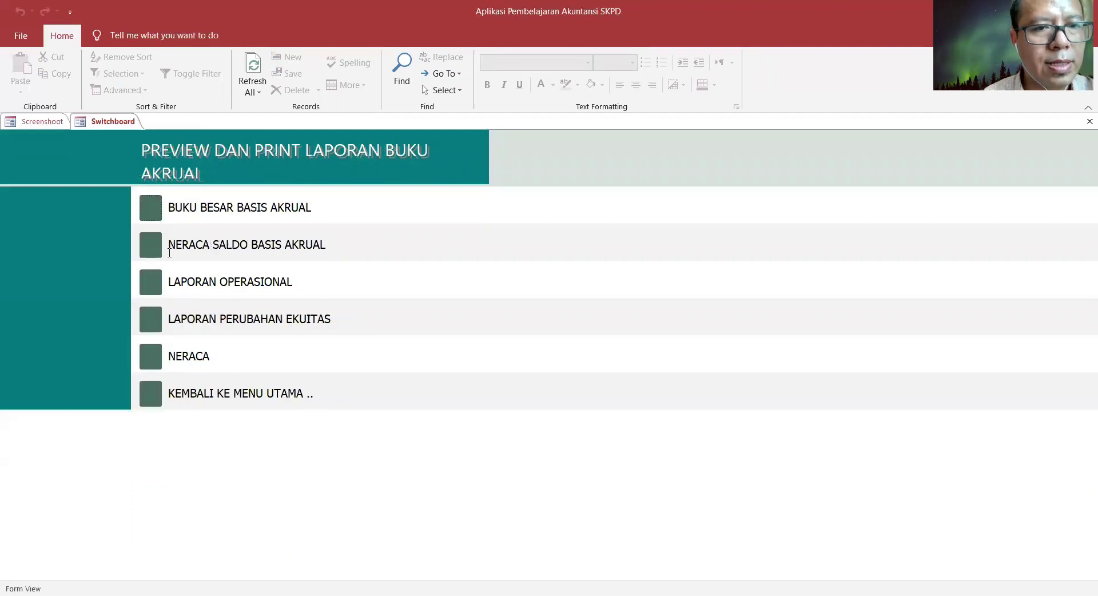
{"action": "left_click", "coordinate": [151, 283]}
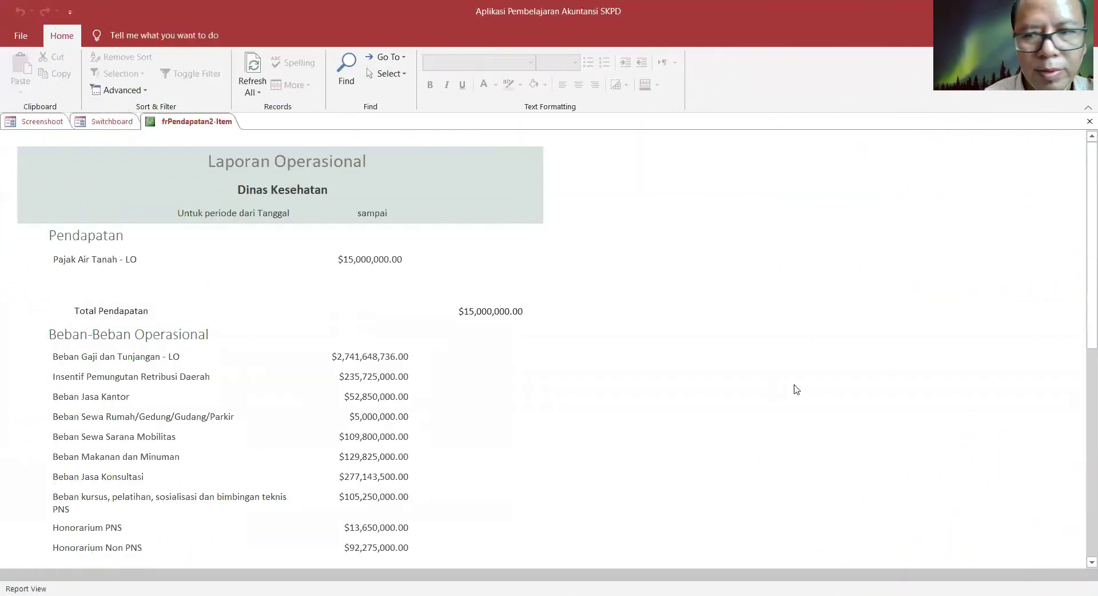
{"action": "scroll", "coordinate": [1081, 526], "scroll_direction": "down", "scroll_amount": 5}
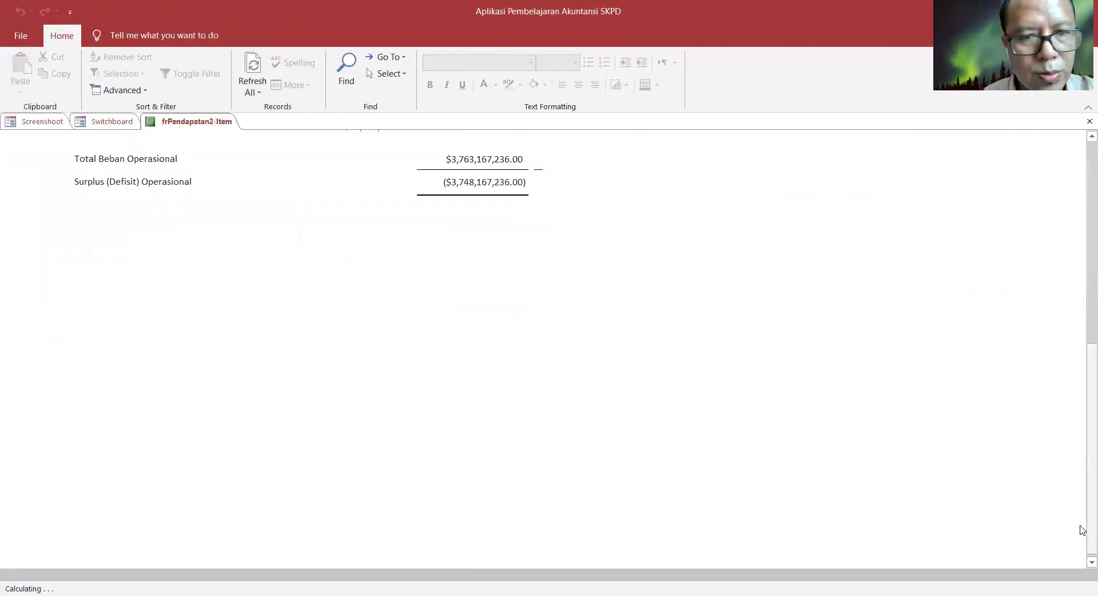
{"action": "scroll", "coordinate": [993, 294], "scroll_direction": "up", "scroll_amount": 5}
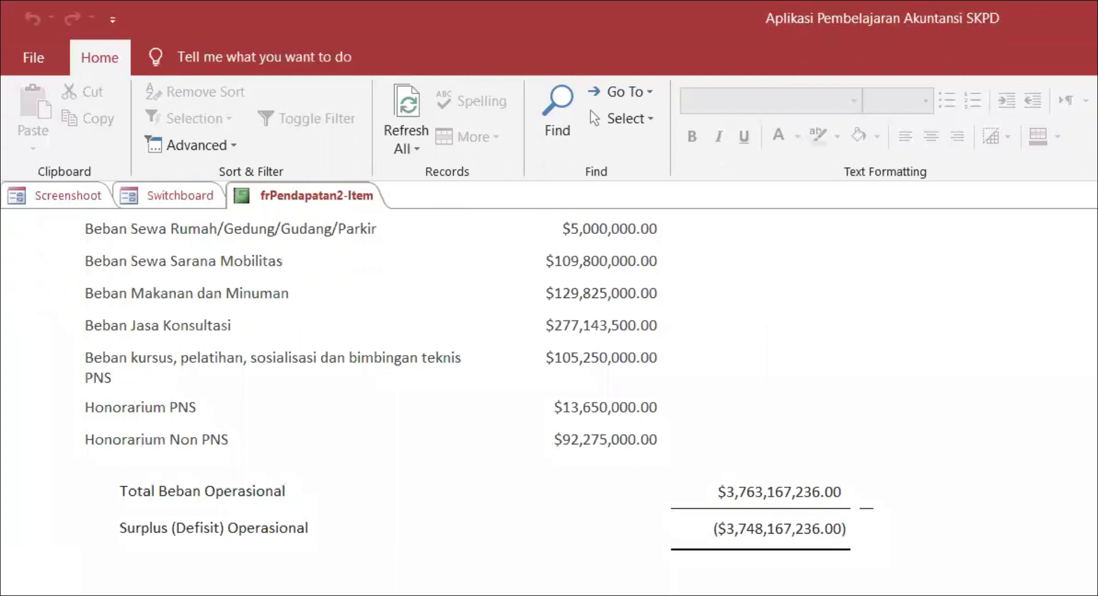
{"action": "scroll", "coordinate": [590, 112], "scroll_direction": "up", "scroll_amount": 1}
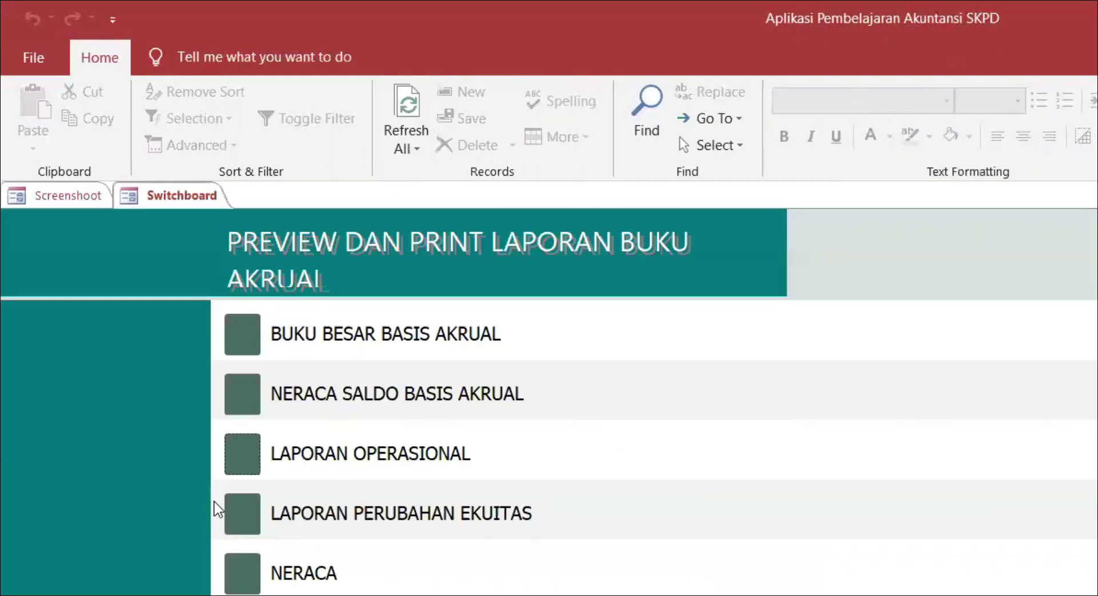
{"action": "left_click", "coordinate": [243, 518]}
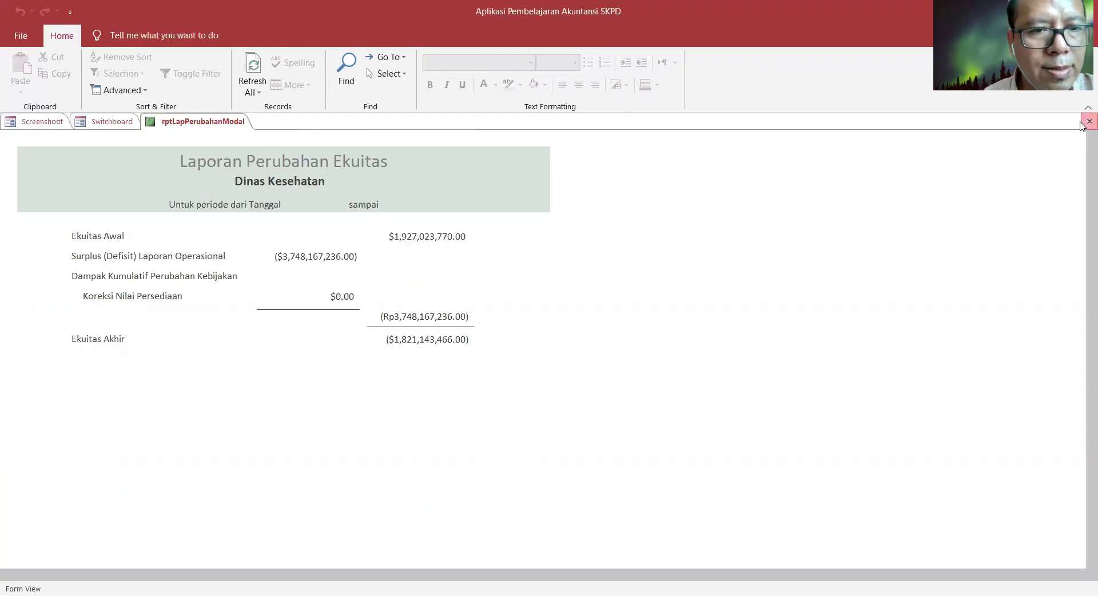
- Scroll the Neraca balance sheet to its $2,247,299,846.00 totals, then close it
{"action": "left_click", "coordinate": [1087, 121]}
{"action": "left_click", "coordinate": [153, 360]}
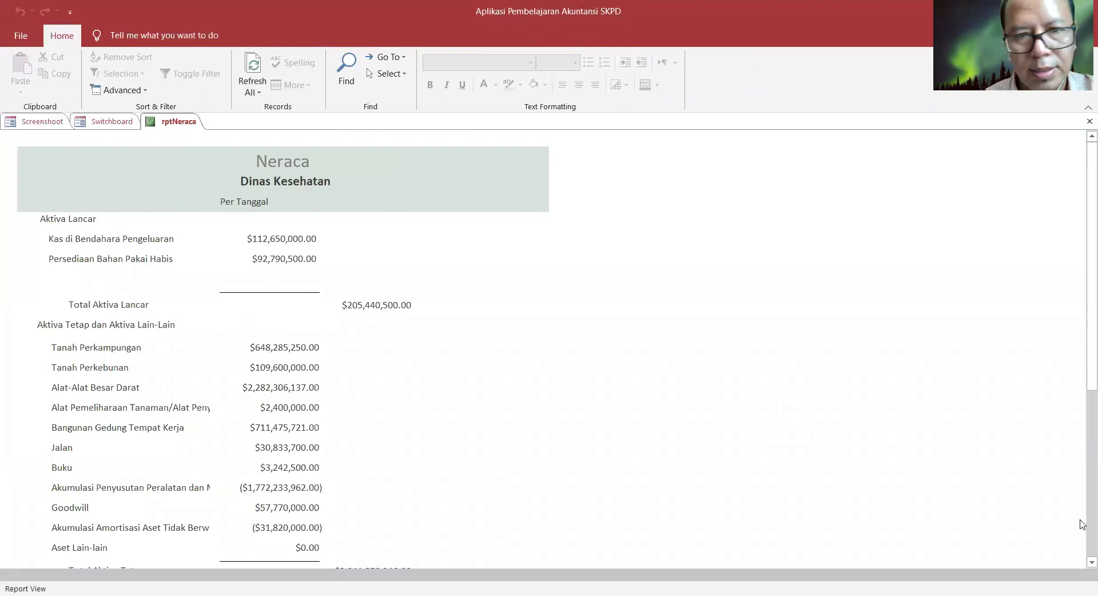
{"action": "scroll", "coordinate": [1081, 521], "scroll_direction": "down", "scroll_amount": 5}
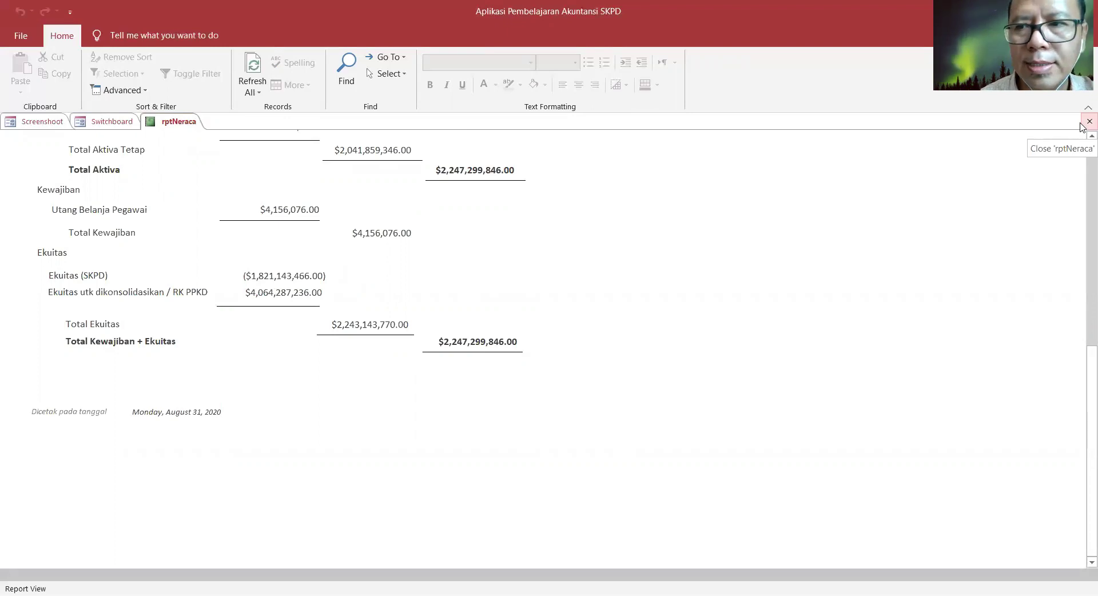
{"action": "left_click", "coordinate": [1083, 127]}
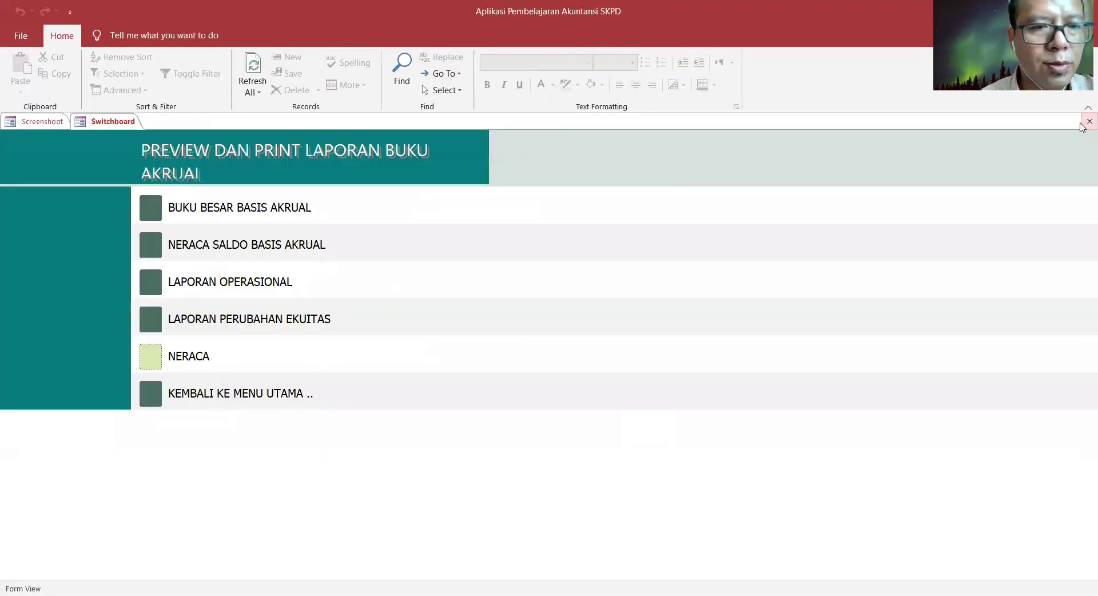
- Read the cash-basis LRA Klasifikasi Ekonomi report down to Surplus (Defisit) (Rp6,193,061,264), then close it
{"action": "left_click", "coordinate": [151, 394]}
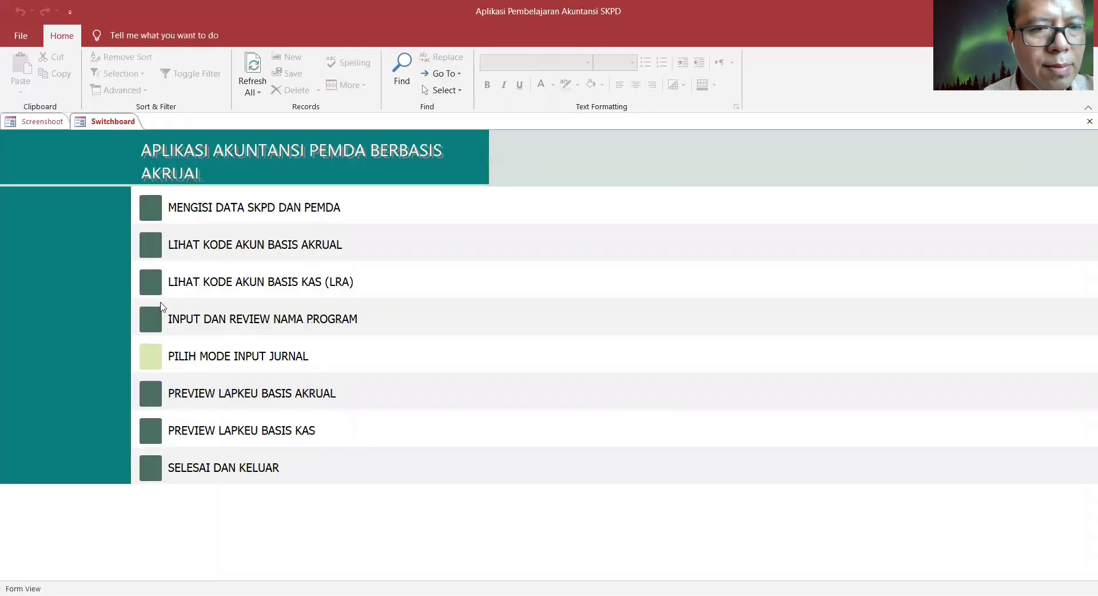
{"action": "left_click", "coordinate": [151, 435]}
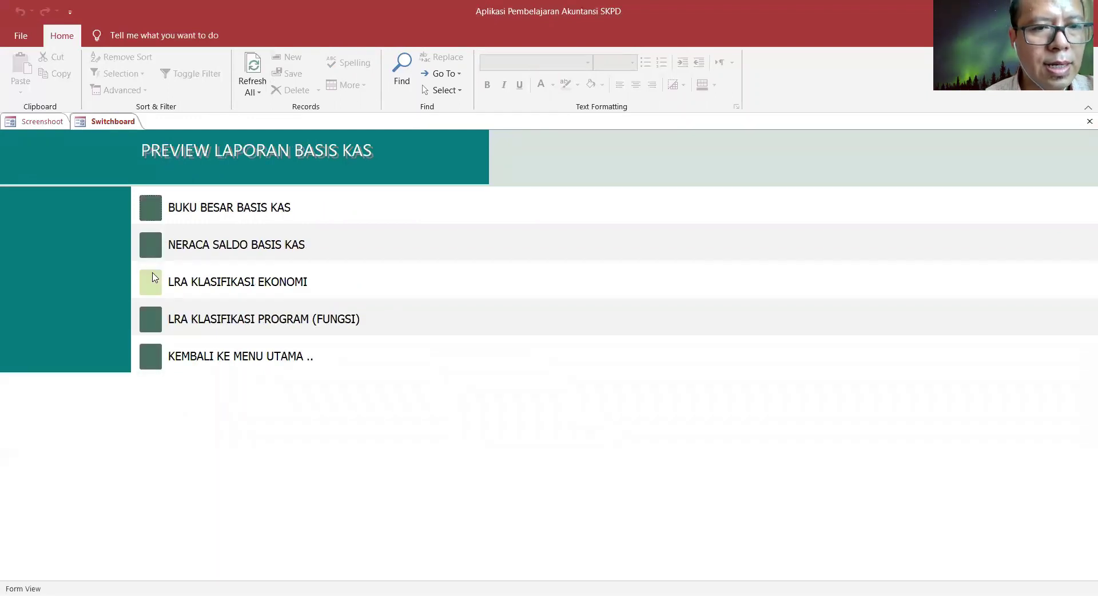
{"action": "left_click", "coordinate": [150, 281]}
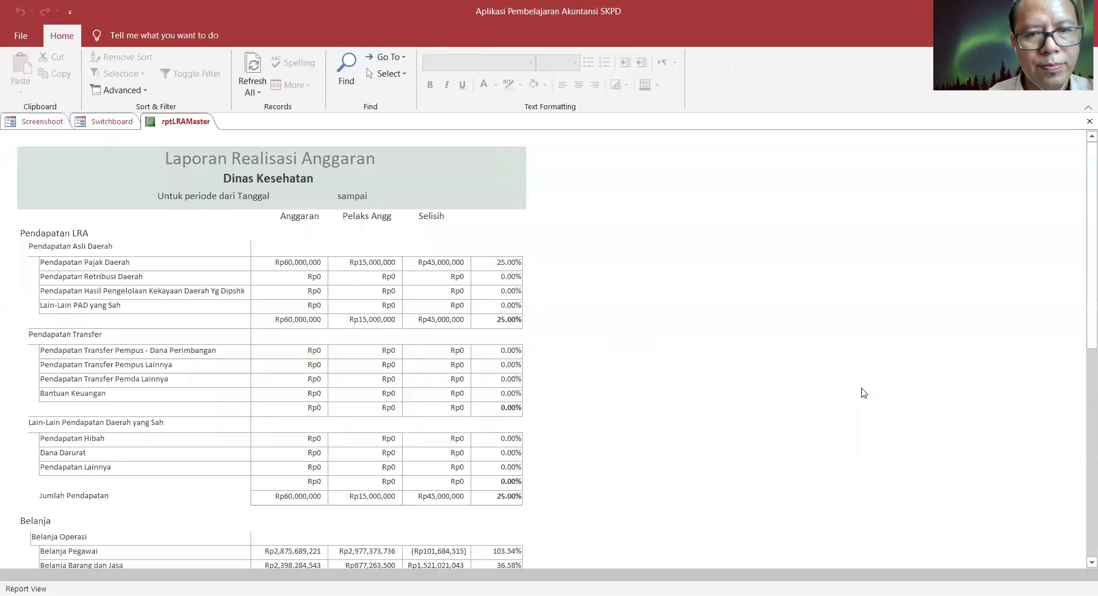
{"action": "scroll", "coordinate": [1081, 452], "scroll_direction": "down", "scroll_amount": 5}
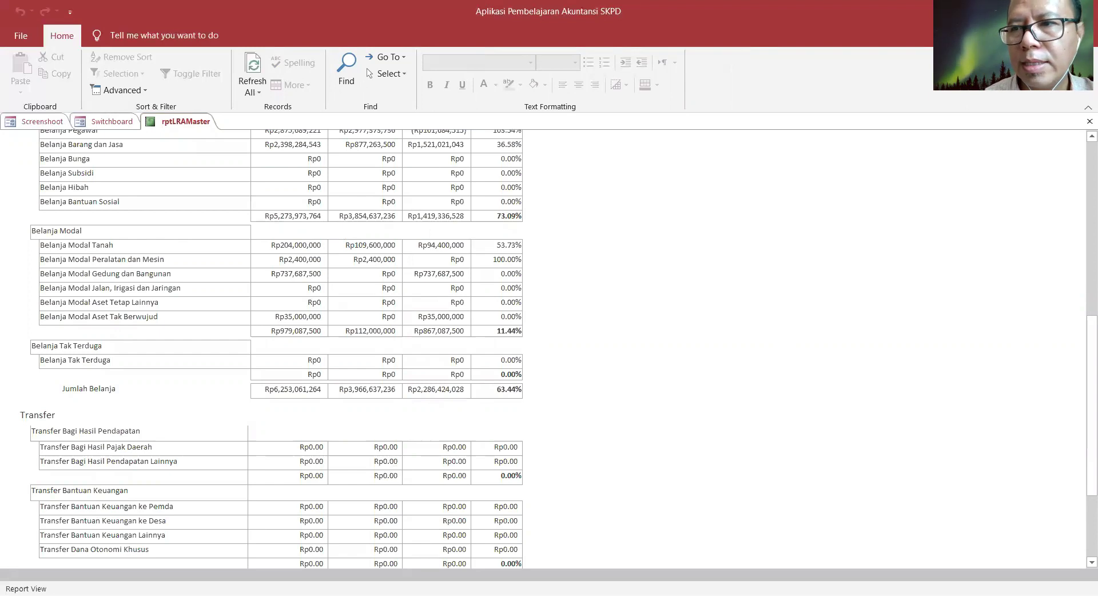
{"action": "scroll", "coordinate": [253, 202], "scroll_direction": "up", "scroll_amount": 6}
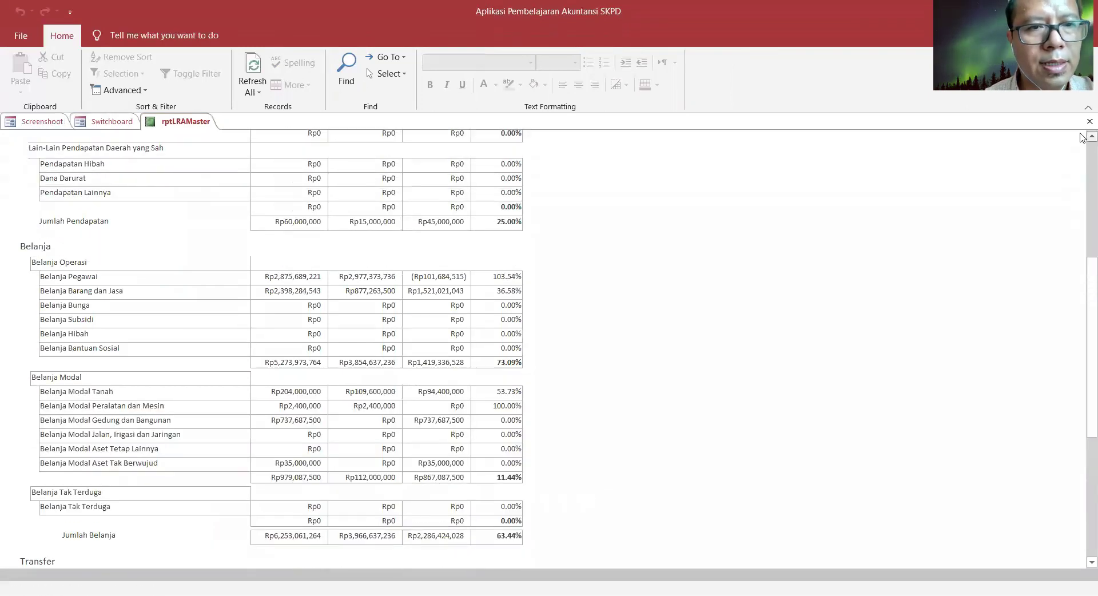
{"action": "scroll", "coordinate": [1083, 138], "scroll_direction": "up", "scroll_amount": 4}
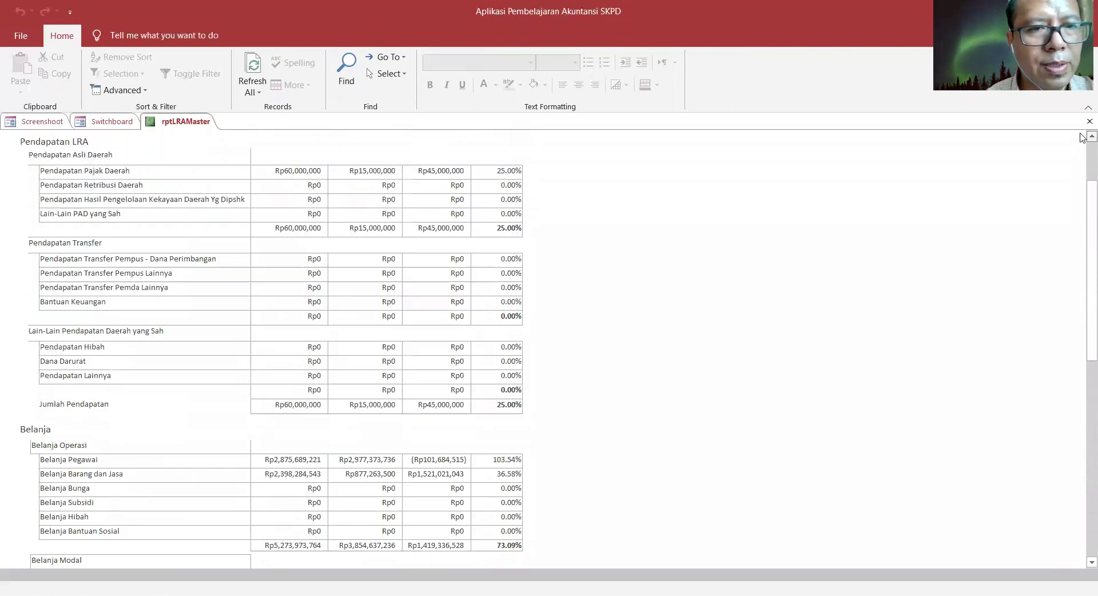
{"action": "scroll", "coordinate": [1082, 138], "scroll_direction": "up", "scroll_amount": 1}
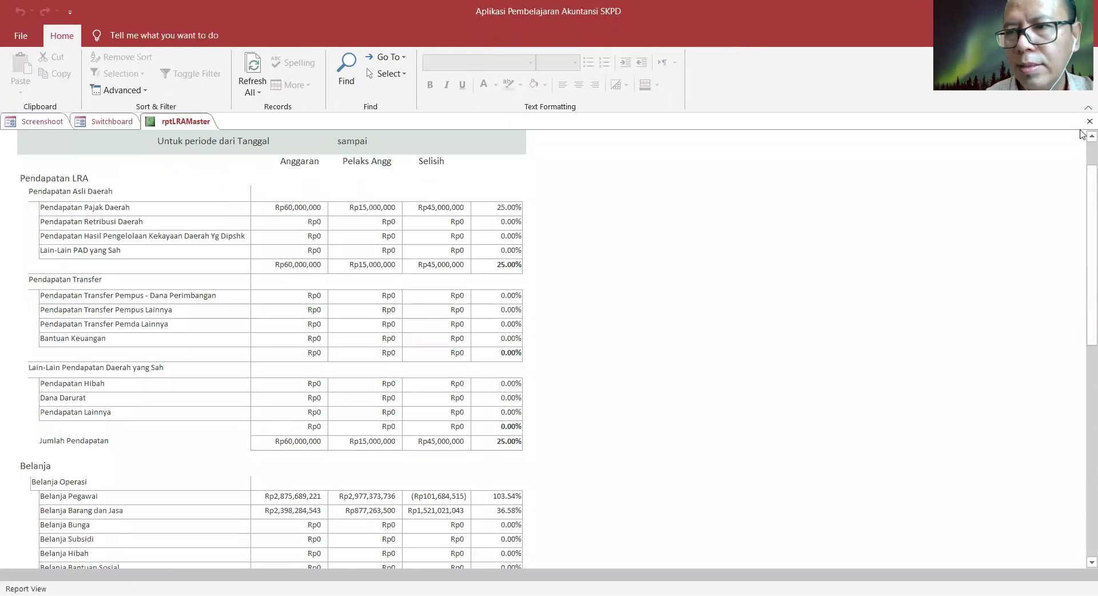
{"action": "scroll", "coordinate": [1083, 142], "scroll_direction": "up", "scroll_amount": 1}
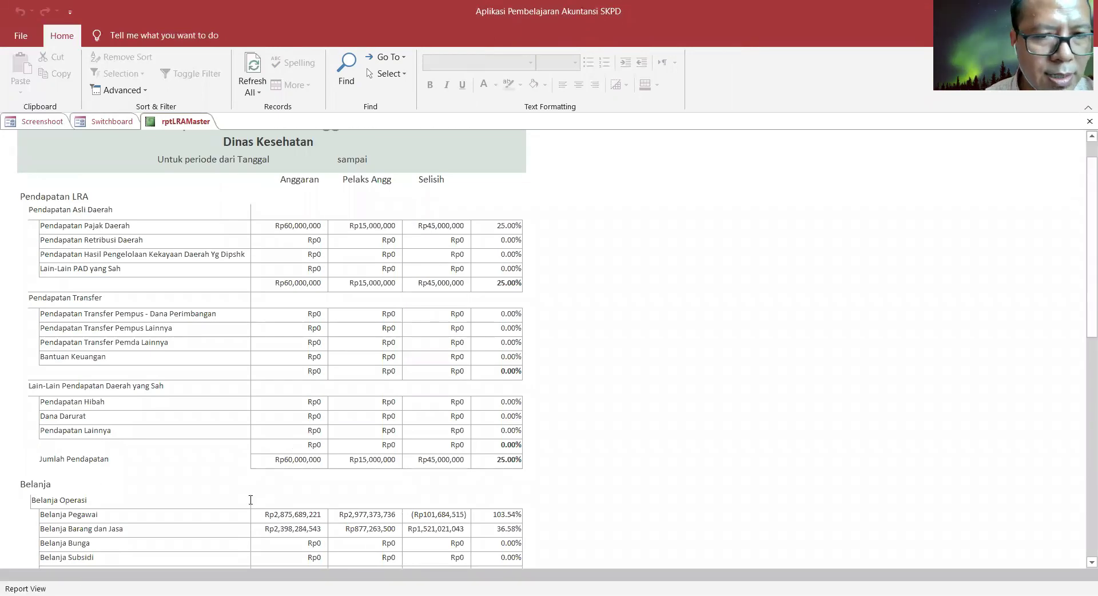
{"action": "scroll", "coordinate": [1083, 142], "scroll_direction": "down", "scroll_amount": 15}
{"action": "scroll", "coordinate": [1082, 140], "scroll_direction": "up", "scroll_amount": 2}
{"action": "scroll", "coordinate": [1083, 140], "scroll_direction": "up", "scroll_amount": 17}
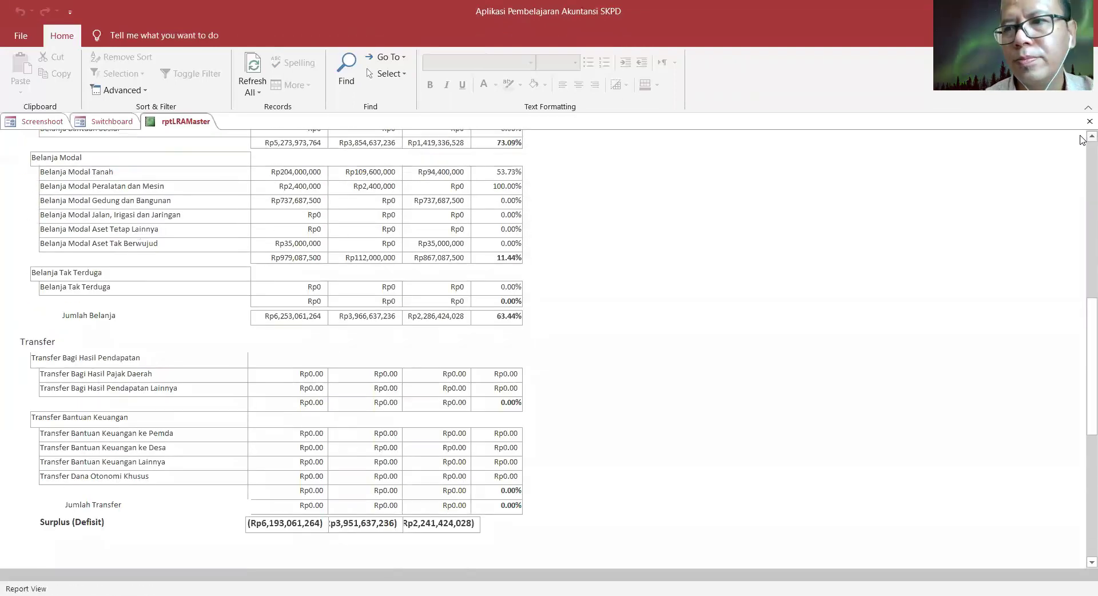
{"action": "left_click", "coordinate": [1083, 124]}
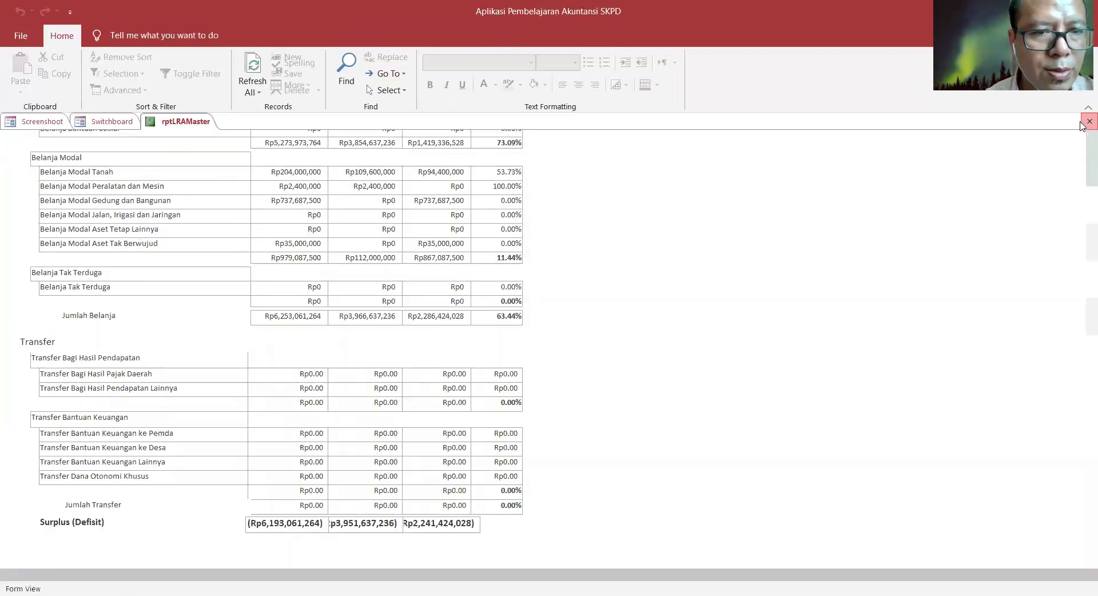
- Preview the LRA Klasifikasi Program report down to the (Rp6,193,061,264) surplus/deficit line, then close it
{"action": "left_click", "coordinate": [150, 319]}
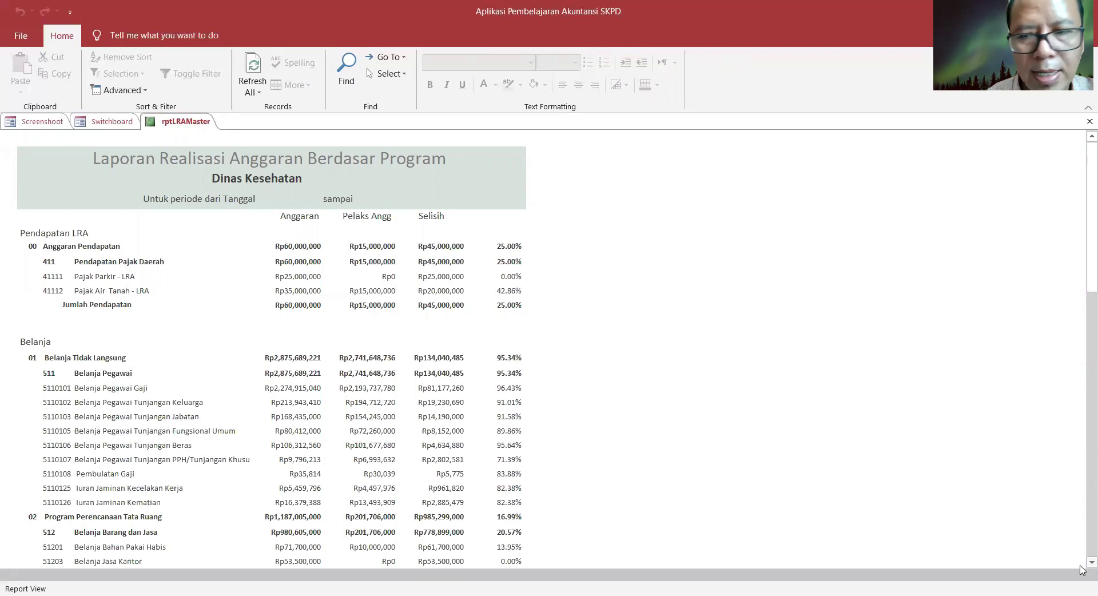
{"action": "scroll", "coordinate": [1081, 568], "scroll_direction": "down", "scroll_amount": 3}
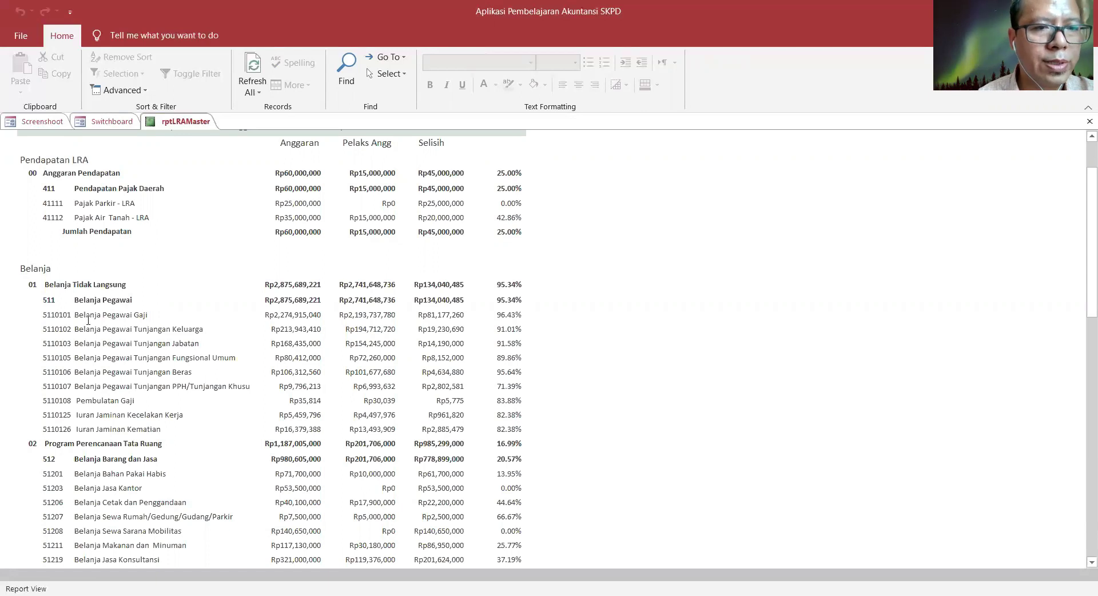
{"action": "scroll", "coordinate": [1082, 475], "scroll_direction": "down", "scroll_amount": 5}
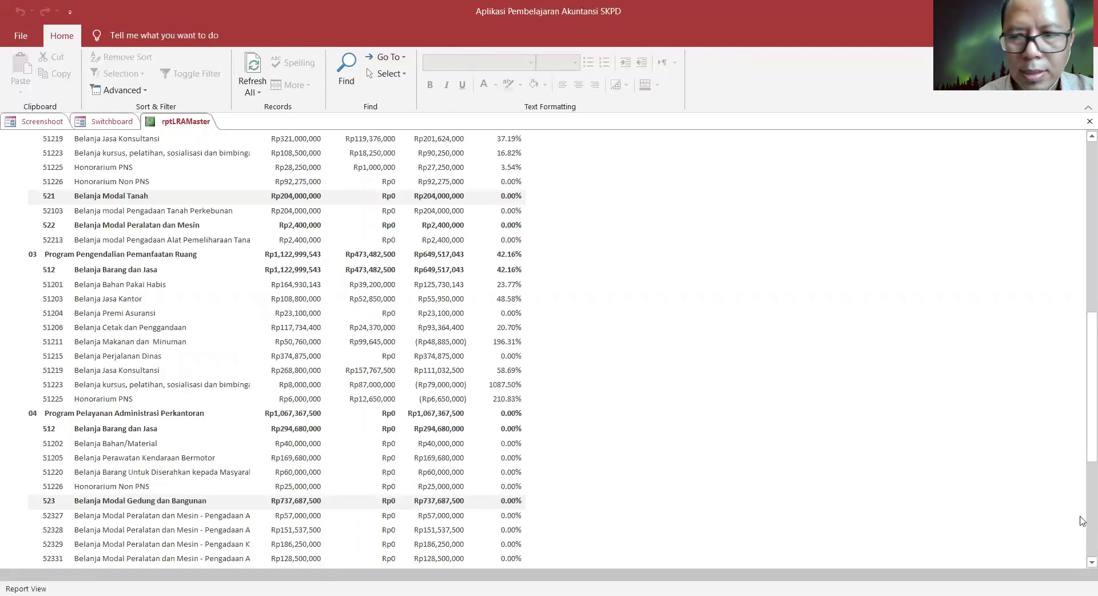
{"action": "scroll", "coordinate": [1081, 520], "scroll_direction": "down", "scroll_amount": 5}
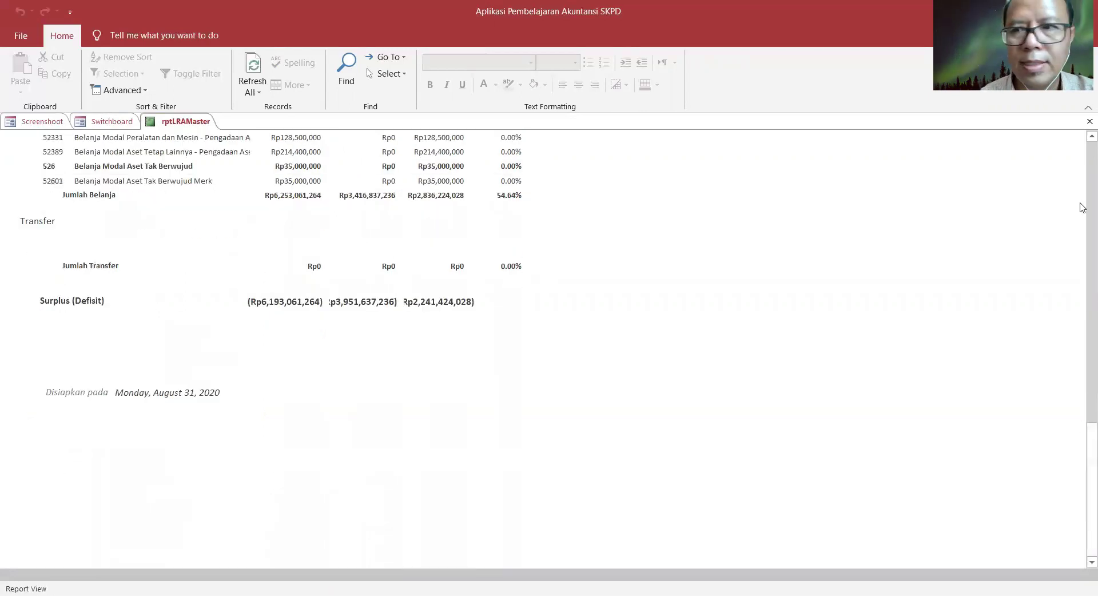
{"action": "scroll", "coordinate": [1081, 137], "scroll_direction": "up", "scroll_amount": 3}
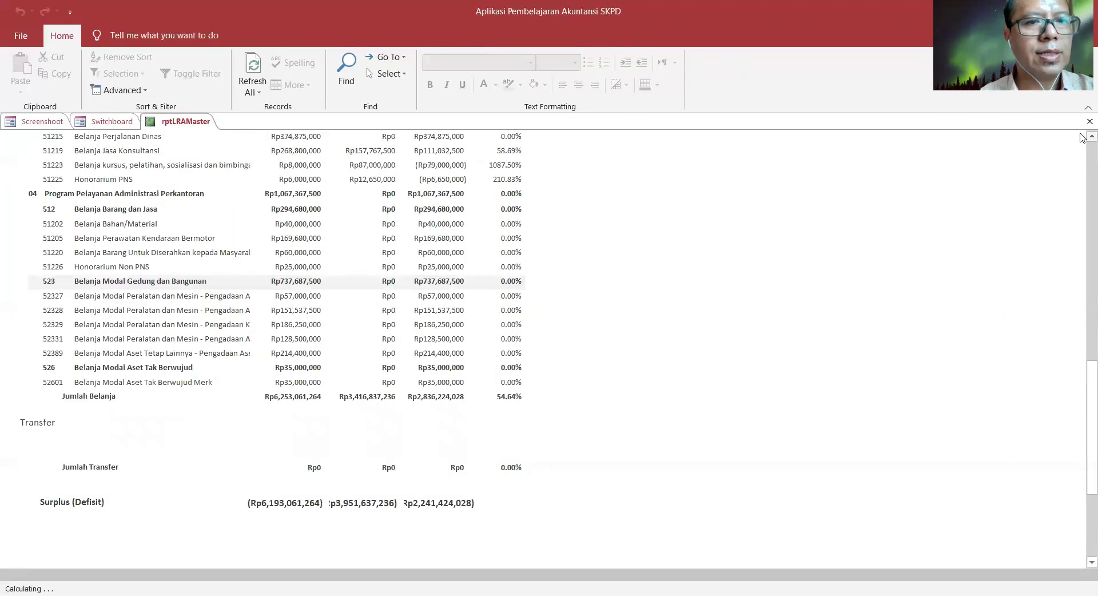
{"action": "left_click", "coordinate": [1089, 122]}
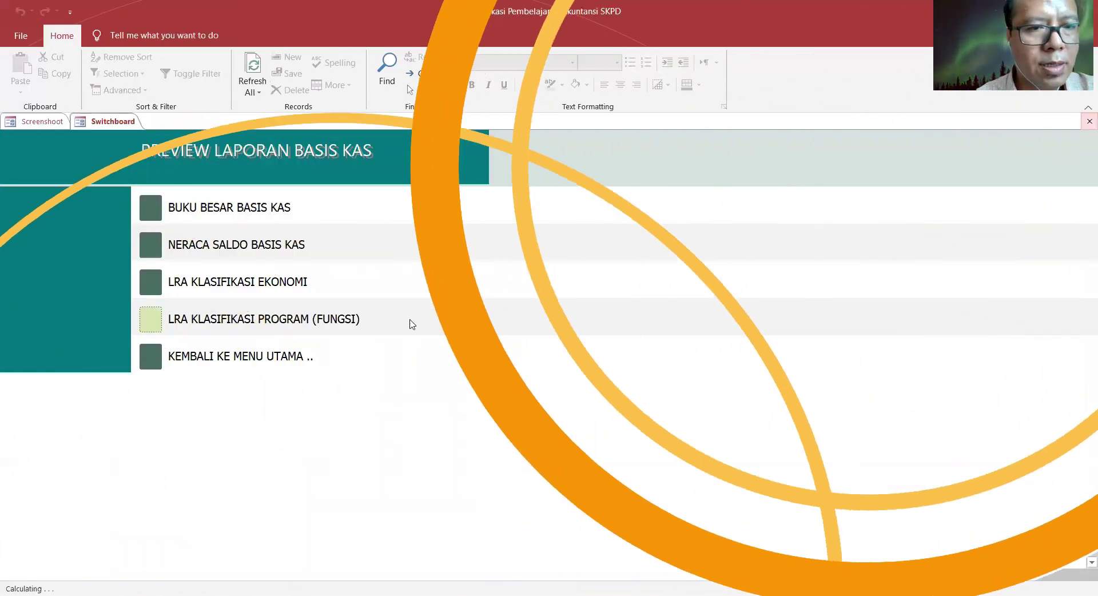
- Go via the main menu and journal input mode to the Hapus Data Anggaran atau Jurnal form
{"action": "left_click", "coordinate": [151, 356]}
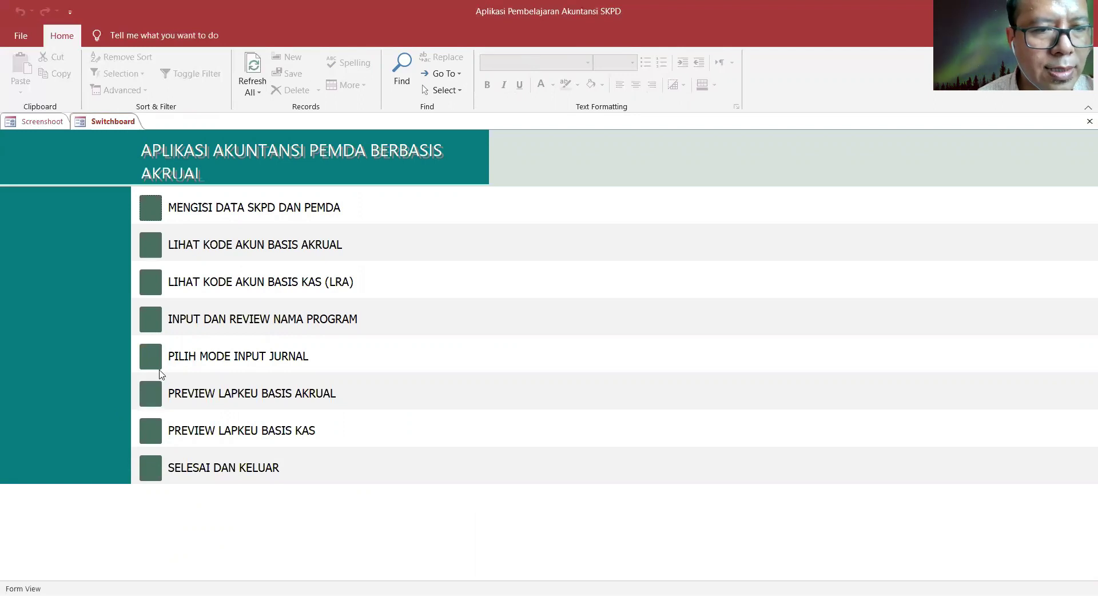
{"action": "left_click", "coordinate": [151, 364]}
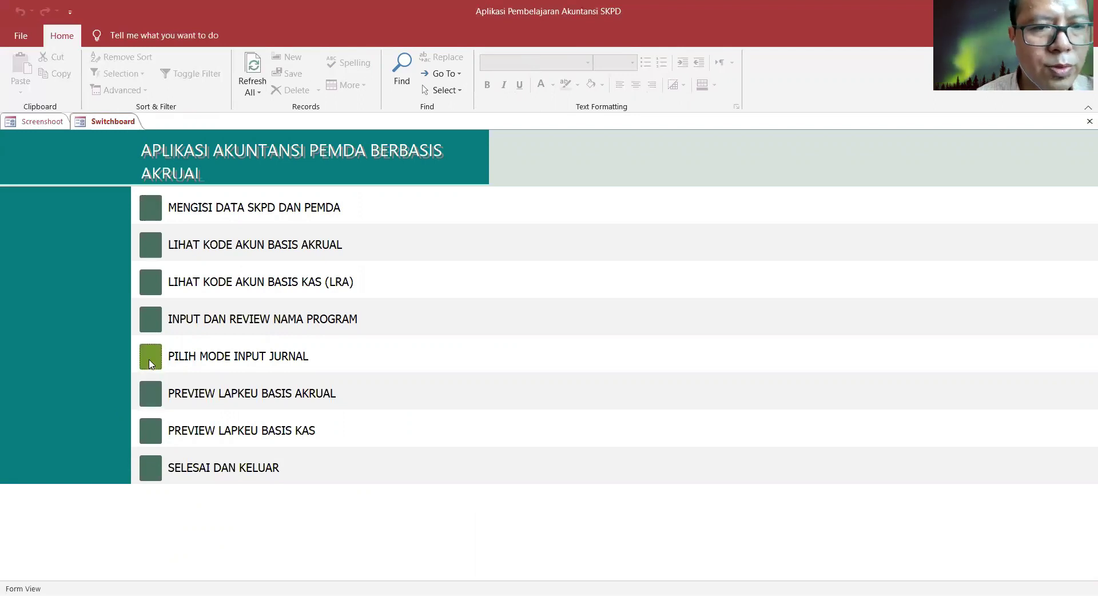
{"action": "left_click", "coordinate": [159, 359]}
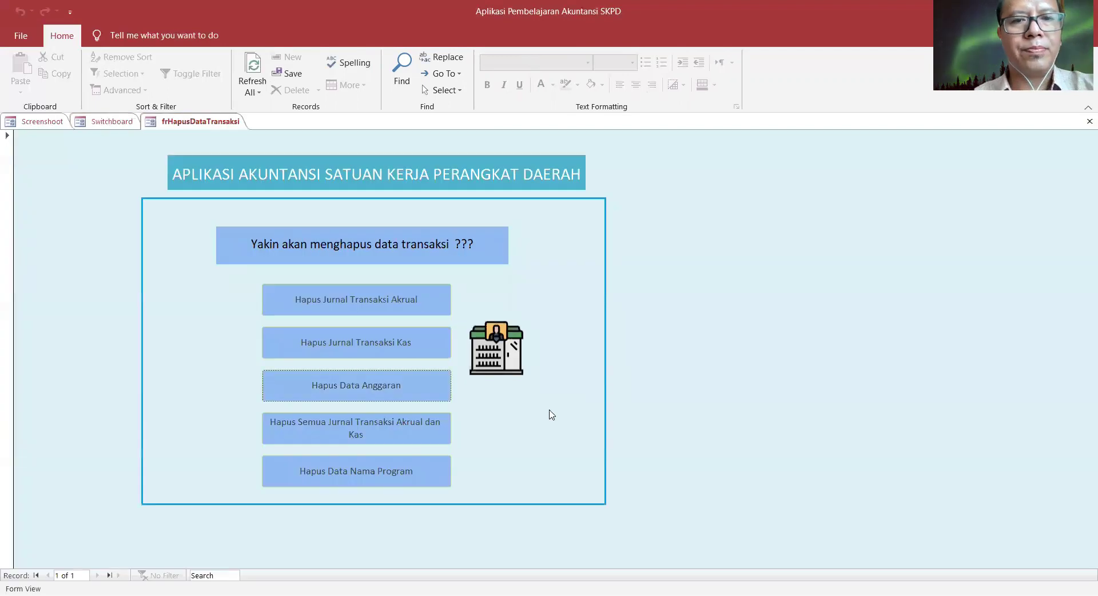
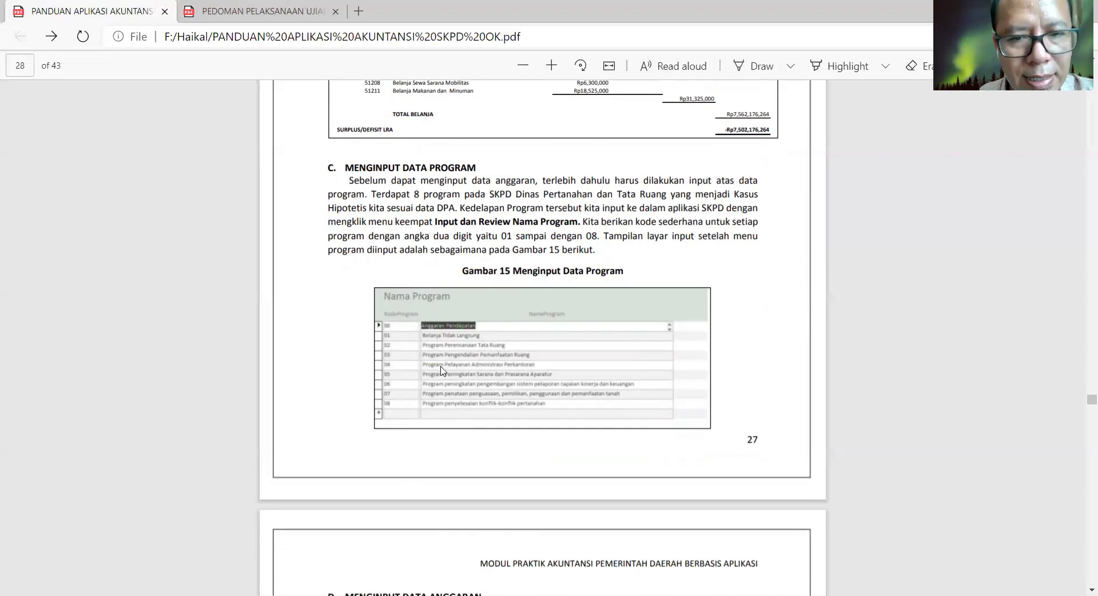
- Scroll the guide past Gambar 16 and 17 to section E, Menjurnal Transaksi Neraca Awal, on page 31
{"action": "left_click", "coordinate": [1092, 589]}
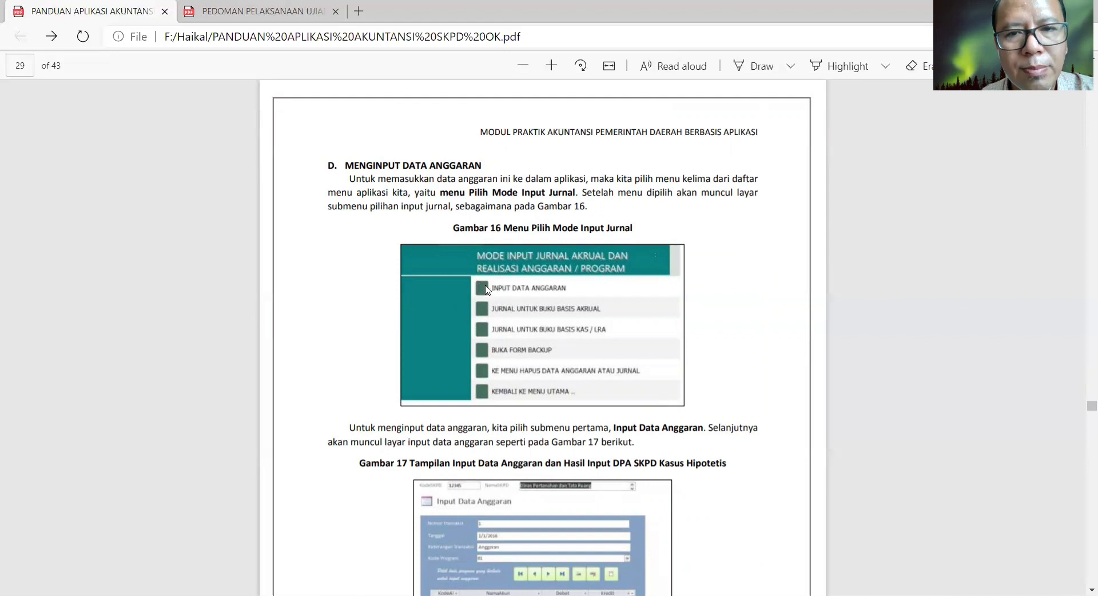
{"action": "scroll", "coordinate": [485, 294], "scroll_direction": "down", "scroll_amount": 3}
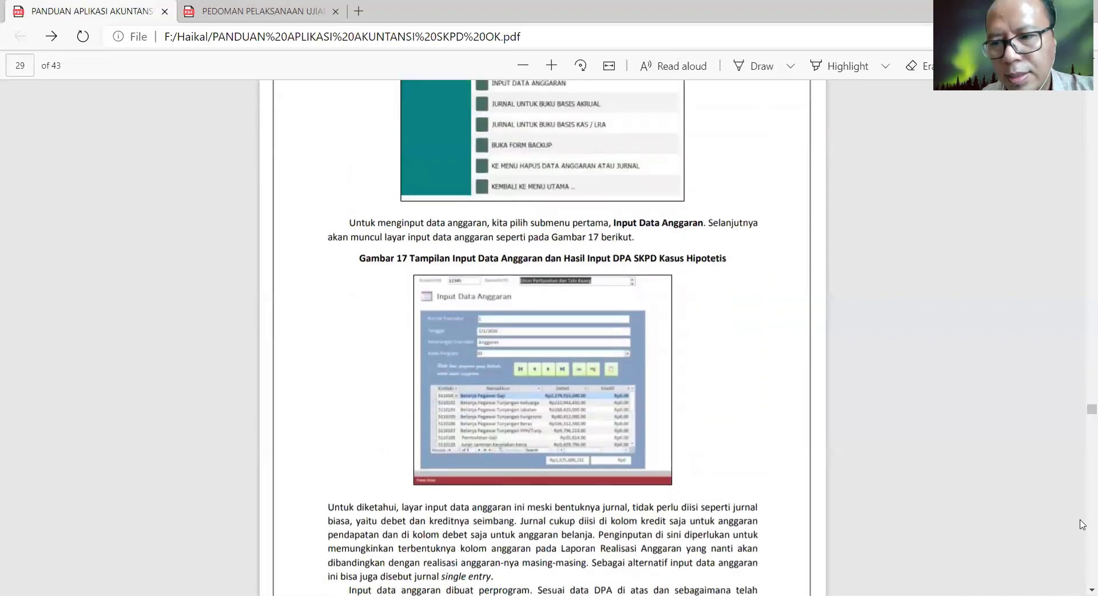
{"action": "scroll", "coordinate": [1083, 523], "scroll_direction": "up", "scroll_amount": 3}
{"action": "scroll", "coordinate": [566, 210], "scroll_direction": "down", "scroll_amount": 7}
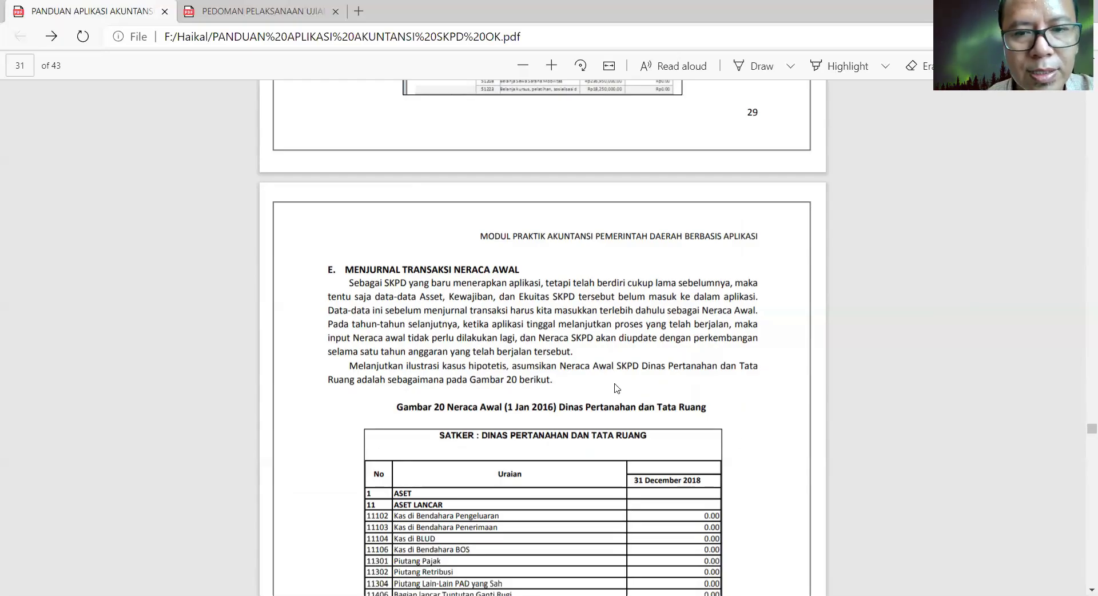
- Scroll past the Neraca Awal table to Gambar 21's accrual journal on page 32
{"action": "scroll", "coordinate": [858, 465], "scroll_direction": "down", "scroll_amount": 2}
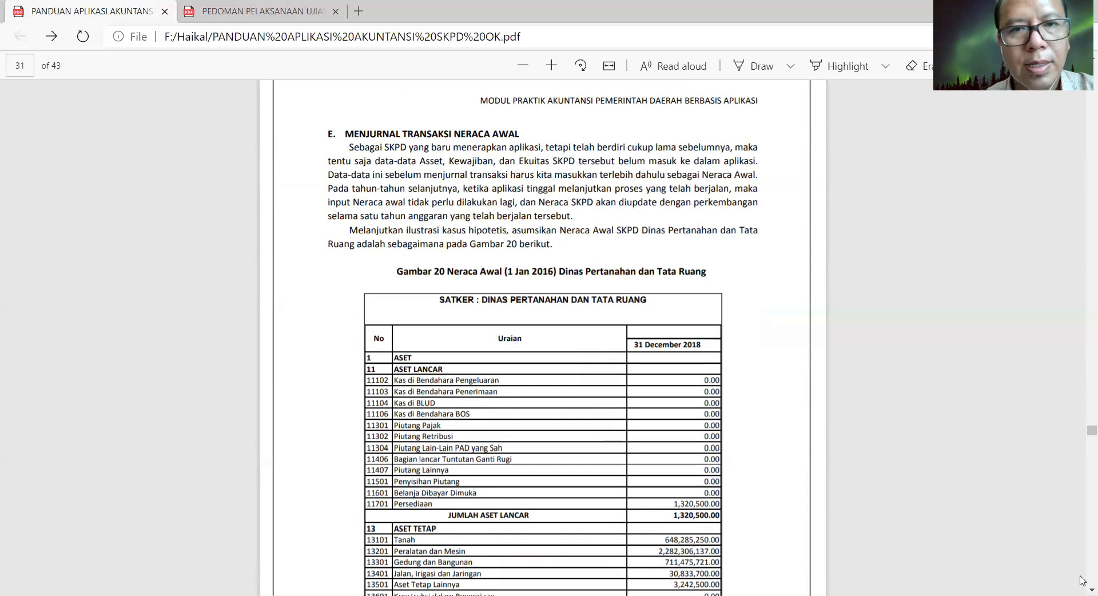
{"action": "scroll", "coordinate": [1083, 581], "scroll_direction": "down", "scroll_amount": 7}
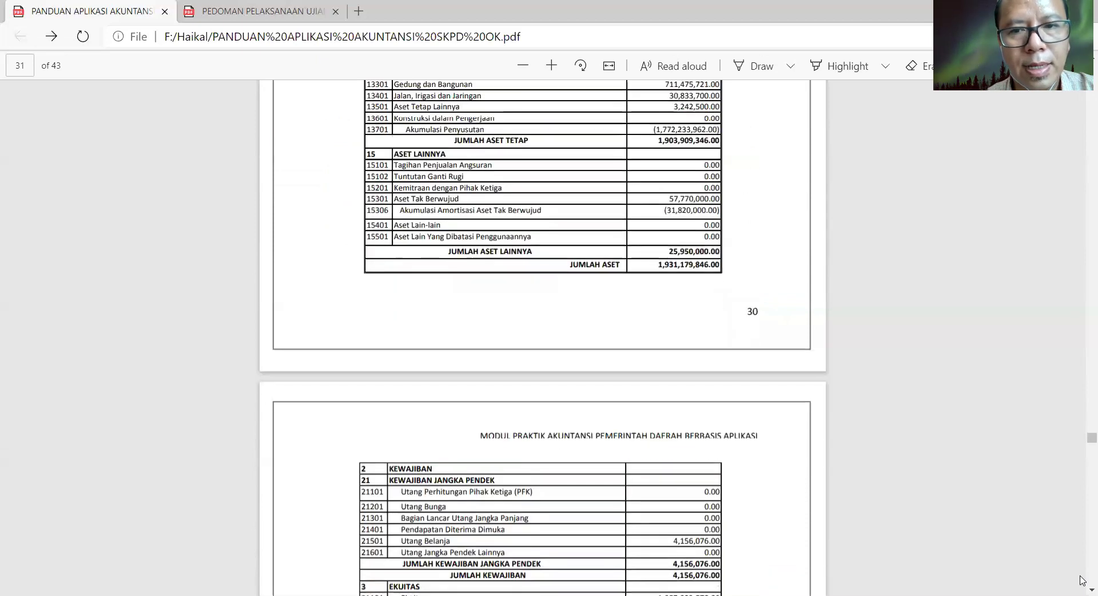
{"action": "scroll", "coordinate": [1082, 581], "scroll_direction": "down", "scroll_amount": 7}
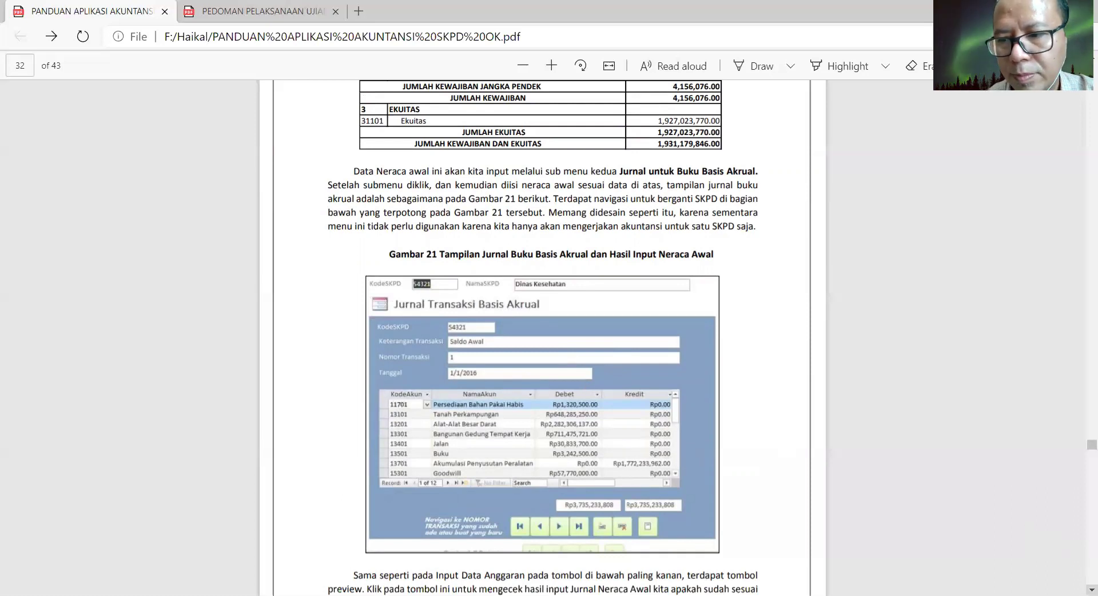
- Scroll through section F's 2016 transactions down to section G and Gambar 22 on page 36
{"action": "scroll", "coordinate": [543, 338], "scroll_direction": "down", "scroll_amount": 8}
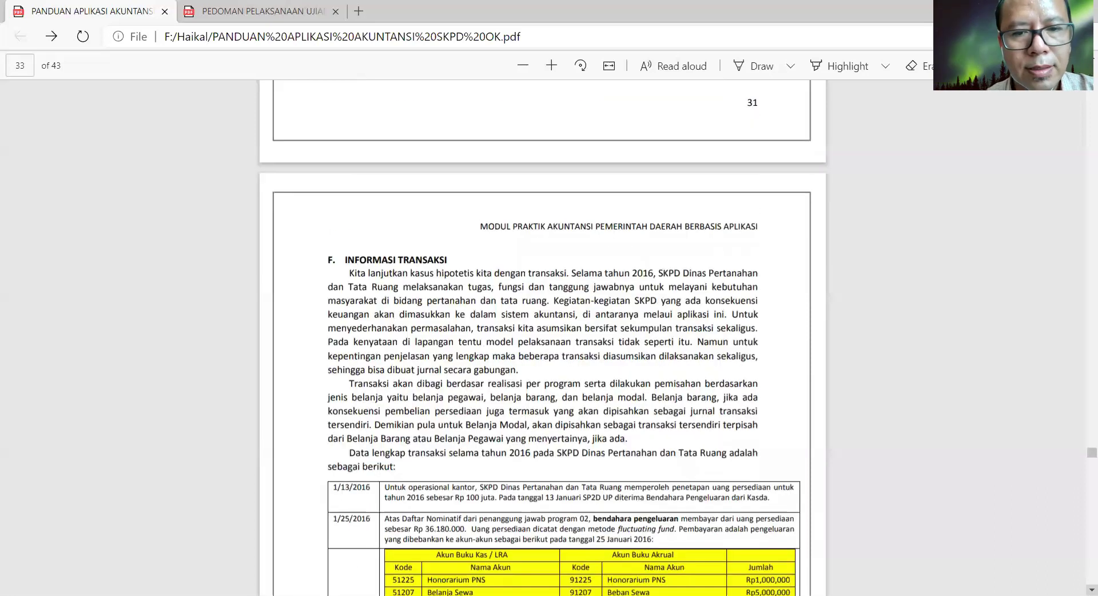
{"action": "scroll", "coordinate": [542, 338], "scroll_direction": "down", "scroll_amount": 3}
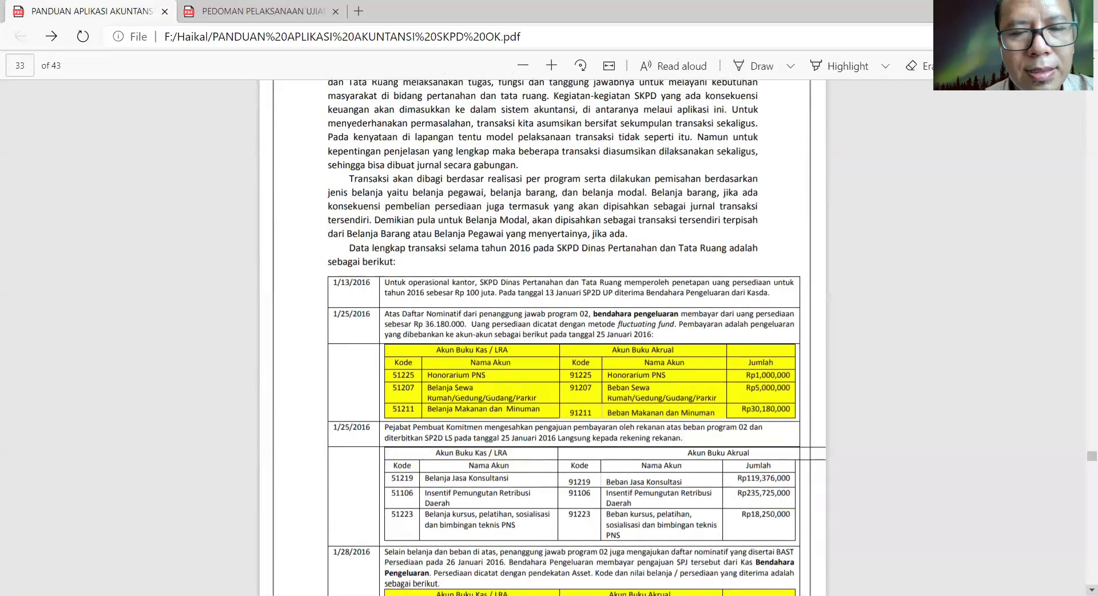
{"action": "scroll", "coordinate": [363, 224], "scroll_direction": "down", "scroll_amount": 1}
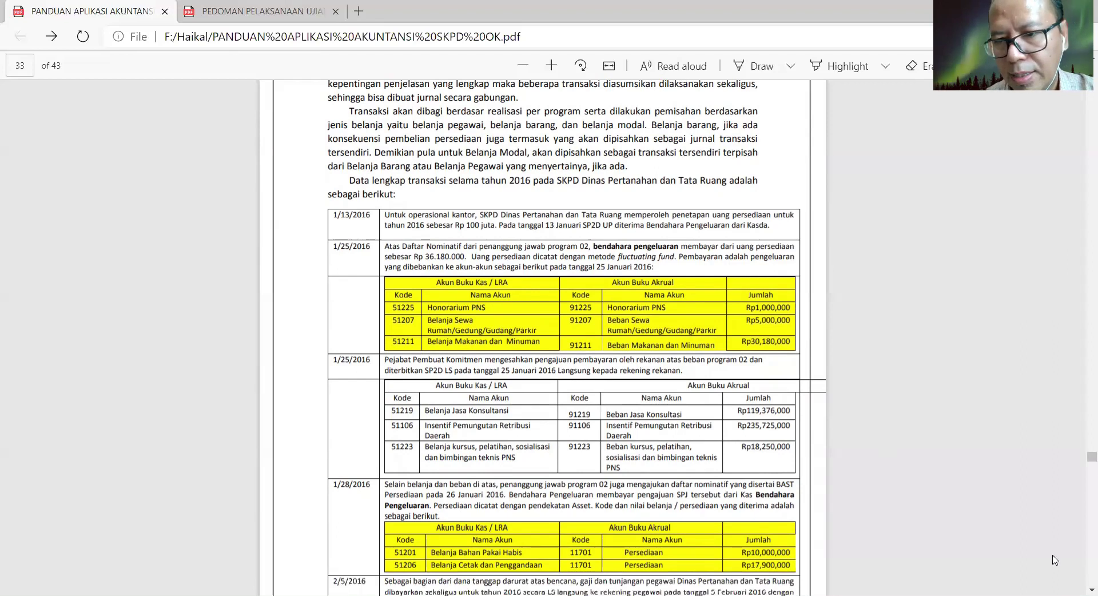
{"action": "scroll", "coordinate": [1068, 219], "scroll_direction": "down", "scroll_amount": 4}
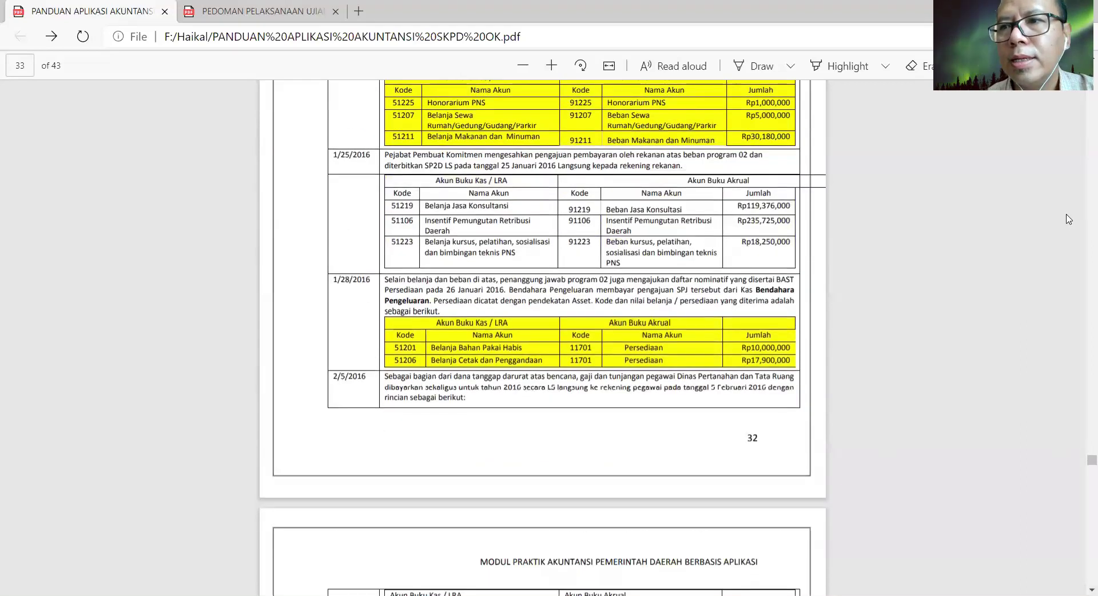
{"action": "scroll", "coordinate": [1068, 219], "scroll_direction": "up", "scroll_amount": 1}
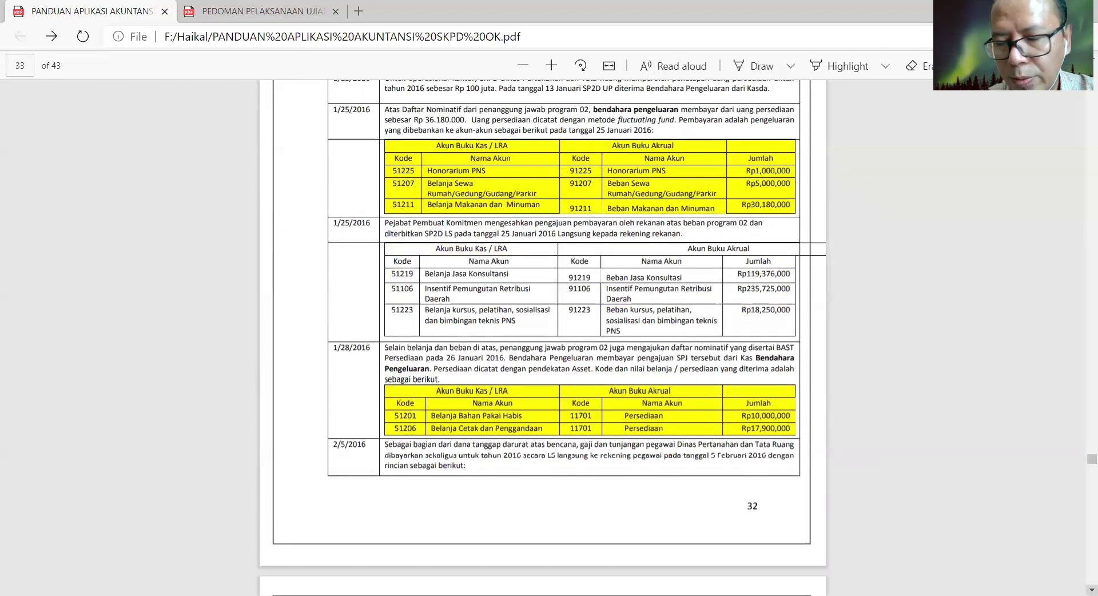
{"action": "scroll", "coordinate": [1092, 589], "scroll_direction": "down", "scroll_amount": 3}
{"action": "scroll", "coordinate": [1092, 590], "scroll_direction": "down", "scroll_amount": 4}
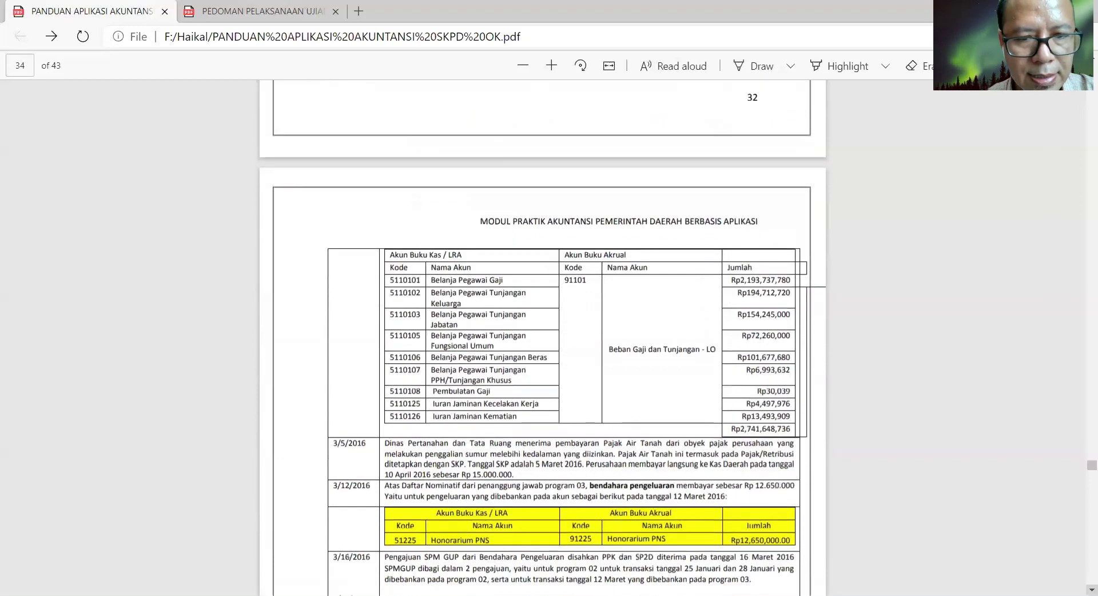
{"action": "scroll", "coordinate": [1091, 589], "scroll_direction": "down", "scroll_amount": 3}
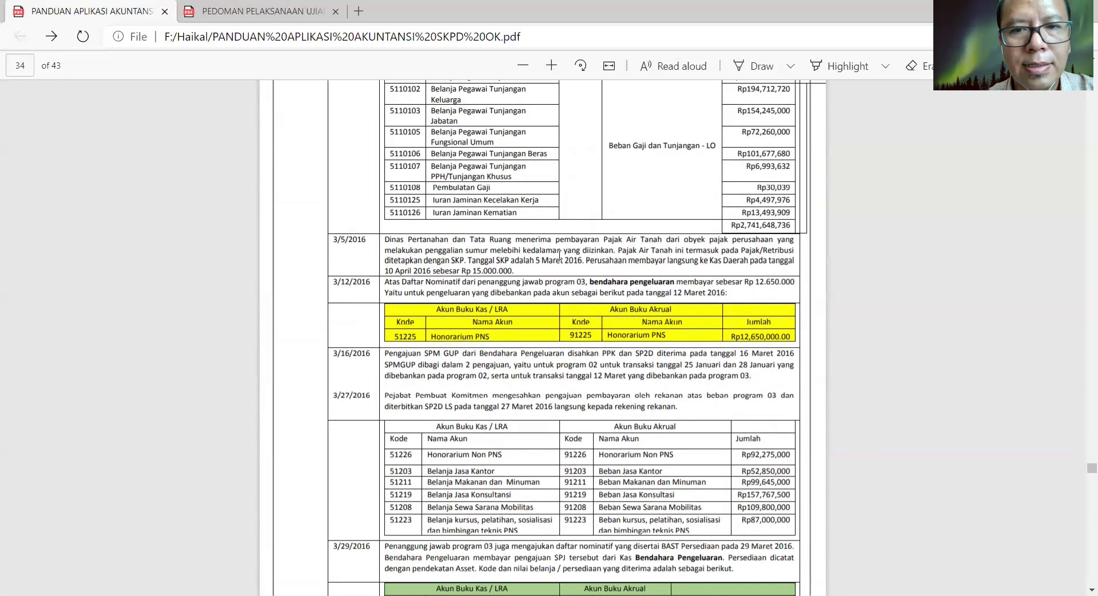
{"action": "scroll", "coordinate": [529, 267], "scroll_direction": "down", "scroll_amount": 8}
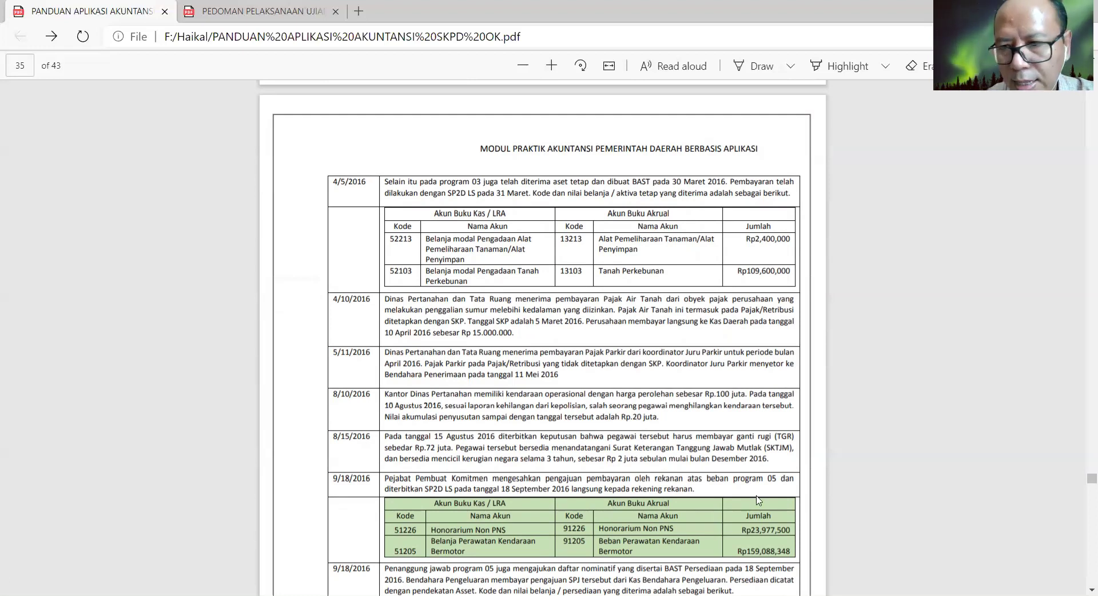
{"action": "scroll", "coordinate": [746, 357], "scroll_direction": "down", "scroll_amount": 7}
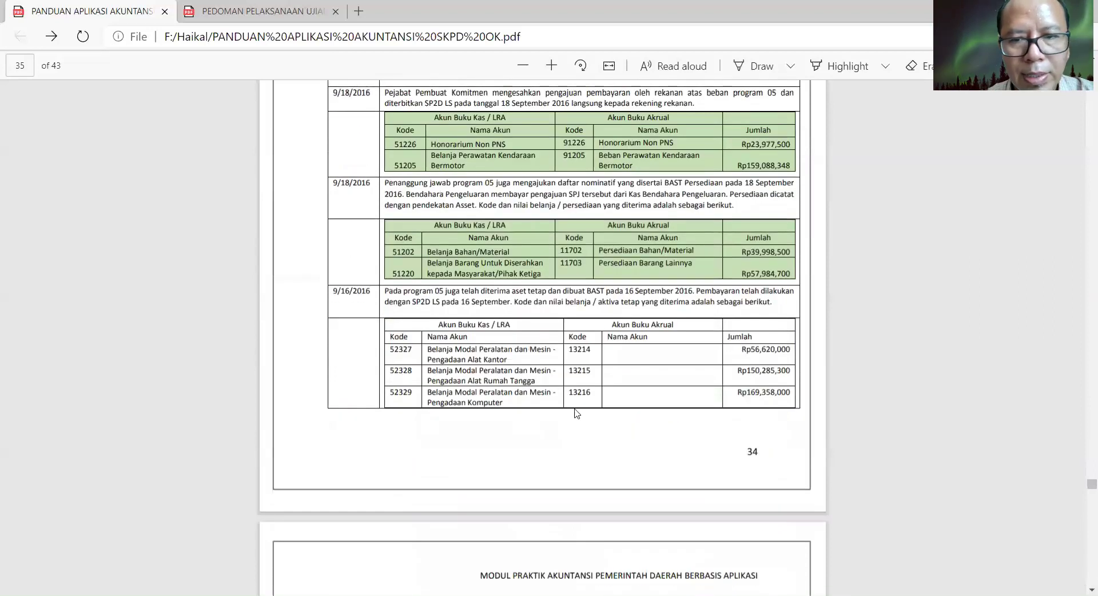
{"action": "scroll", "coordinate": [622, 414], "scroll_direction": "down", "scroll_amount": 8}
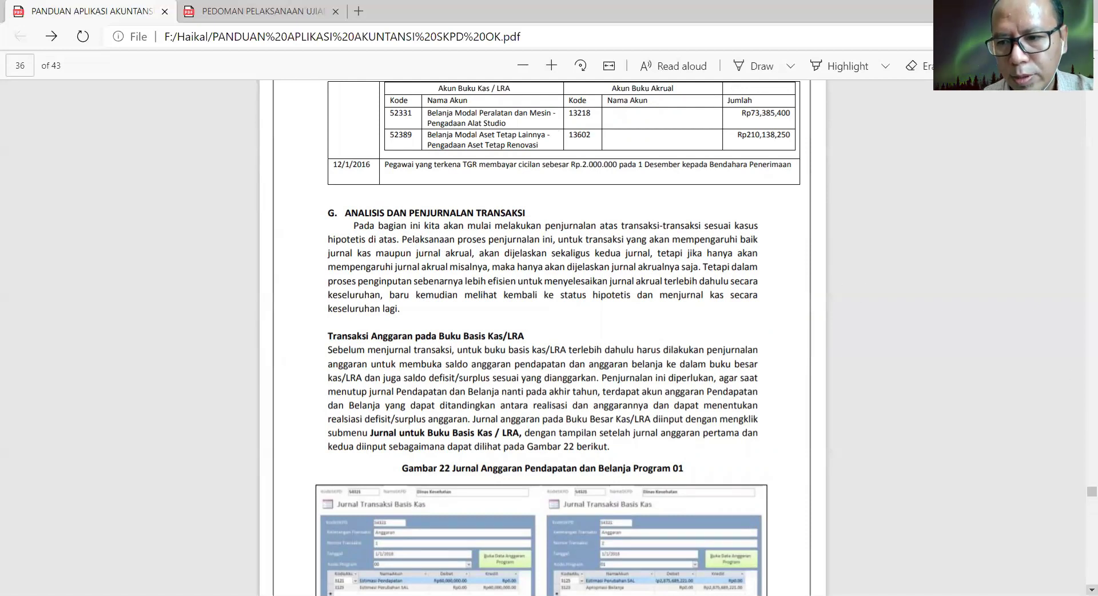
{"action": "scroll", "coordinate": [1092, 590], "scroll_direction": "down", "scroll_amount": 2}
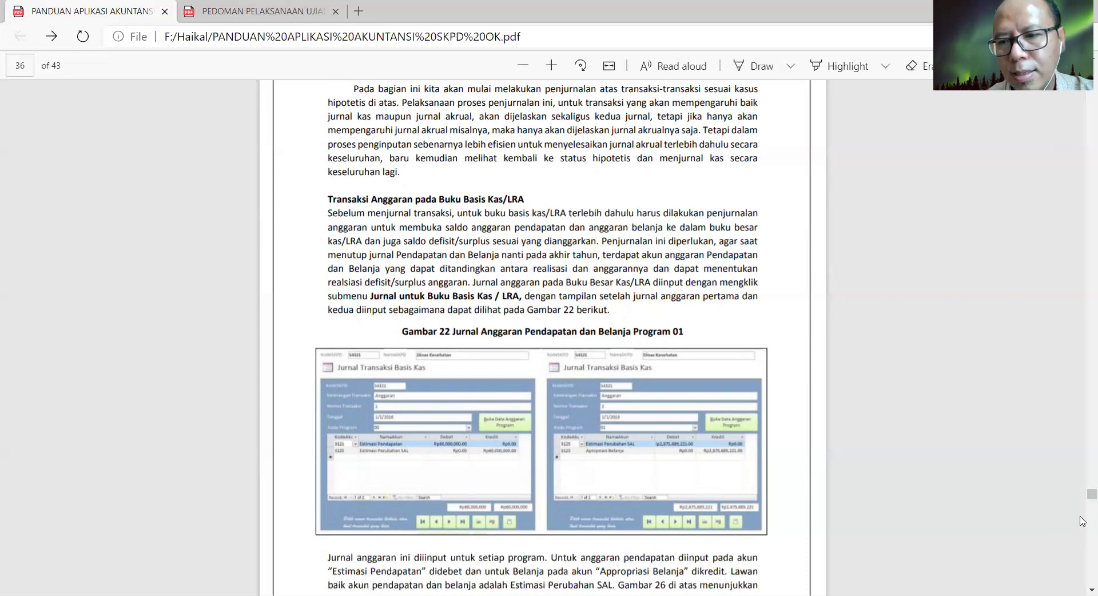
- Move down past Transaksi 1 and Gambar 23 to the Transaksi 2 table and the top of page 38
{"action": "left_click", "coordinate": [1091, 590]}
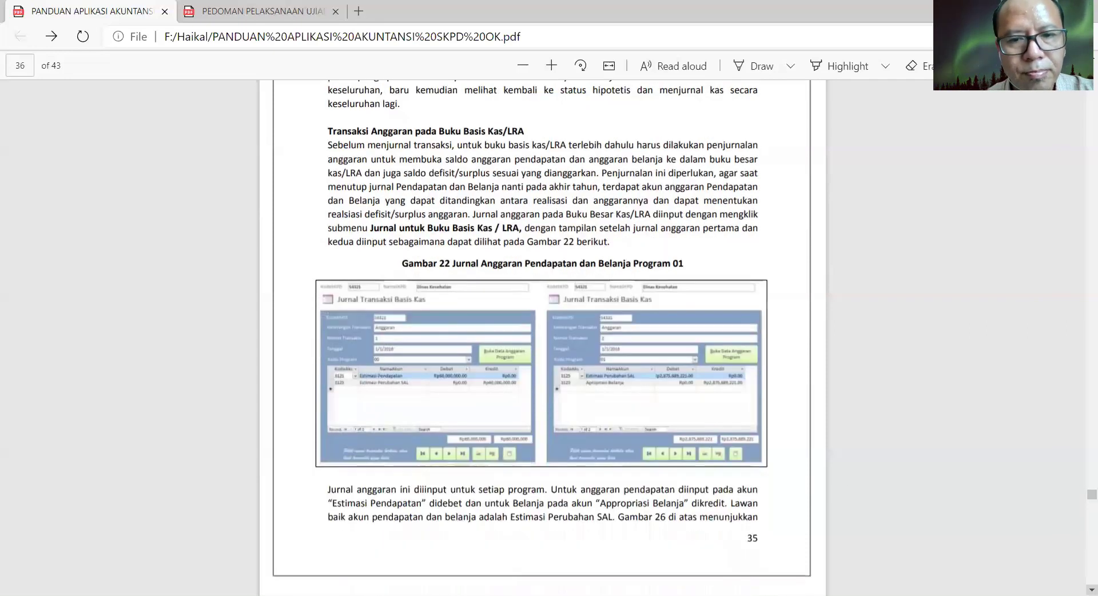
{"action": "left_click", "coordinate": [1091, 590]}
{"action": "left_click", "coordinate": [1091, 590]}
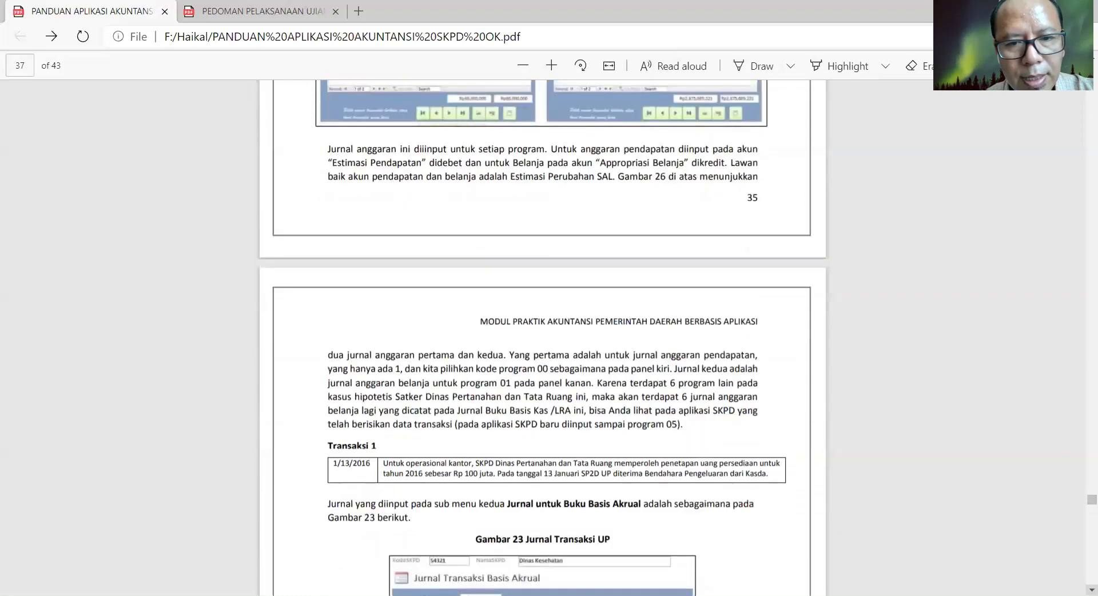
{"action": "left_click", "coordinate": [1091, 590]}
{"action": "left_click", "coordinate": [1092, 590]}
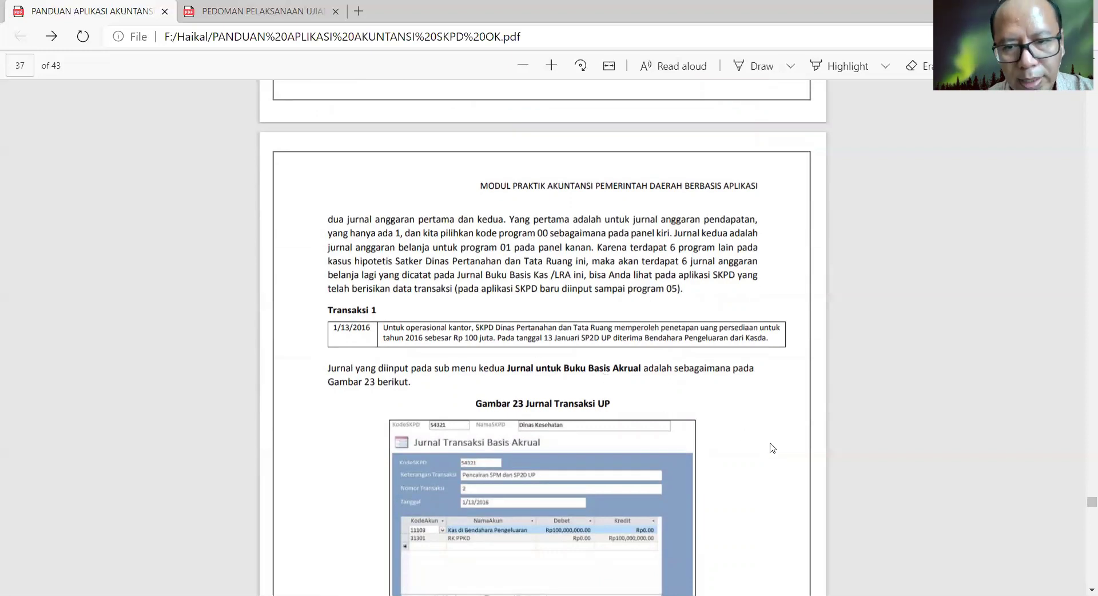
{"action": "scroll", "coordinate": [1083, 556], "scroll_direction": "down", "scroll_amount": 10}
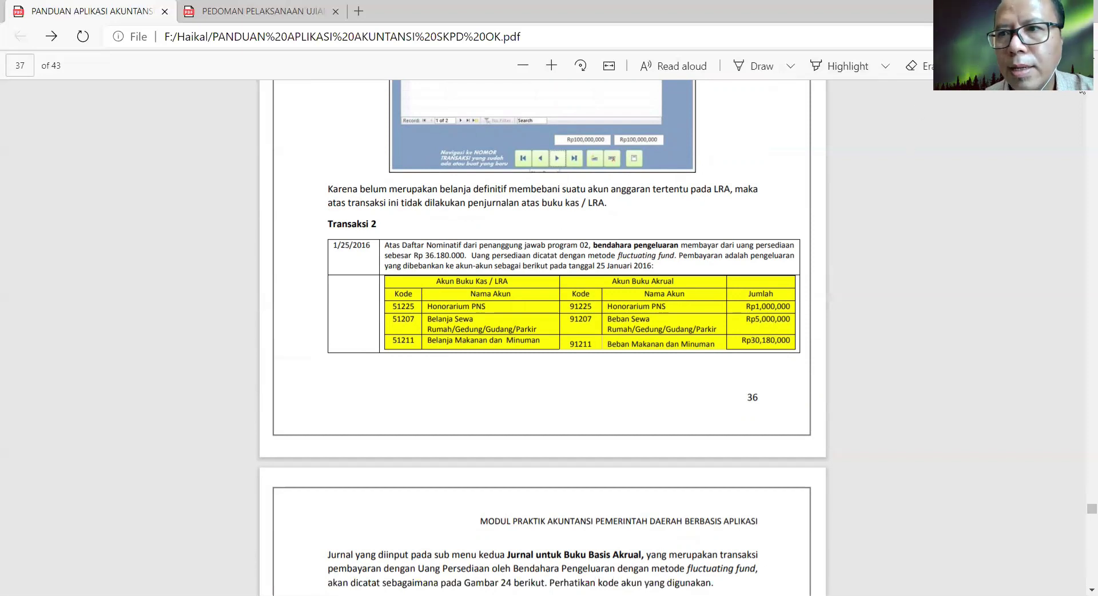
{"action": "scroll", "coordinate": [694, 188], "scroll_direction": "up", "scroll_amount": 6}
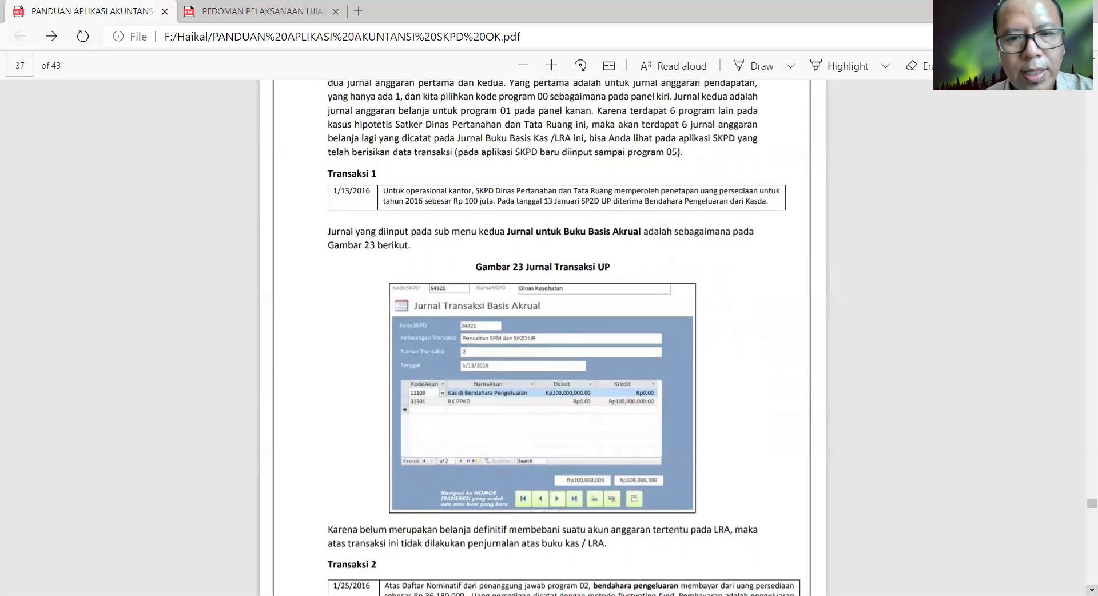
{"action": "scroll", "coordinate": [542, 338], "scroll_direction": "down", "scroll_amount": 5}
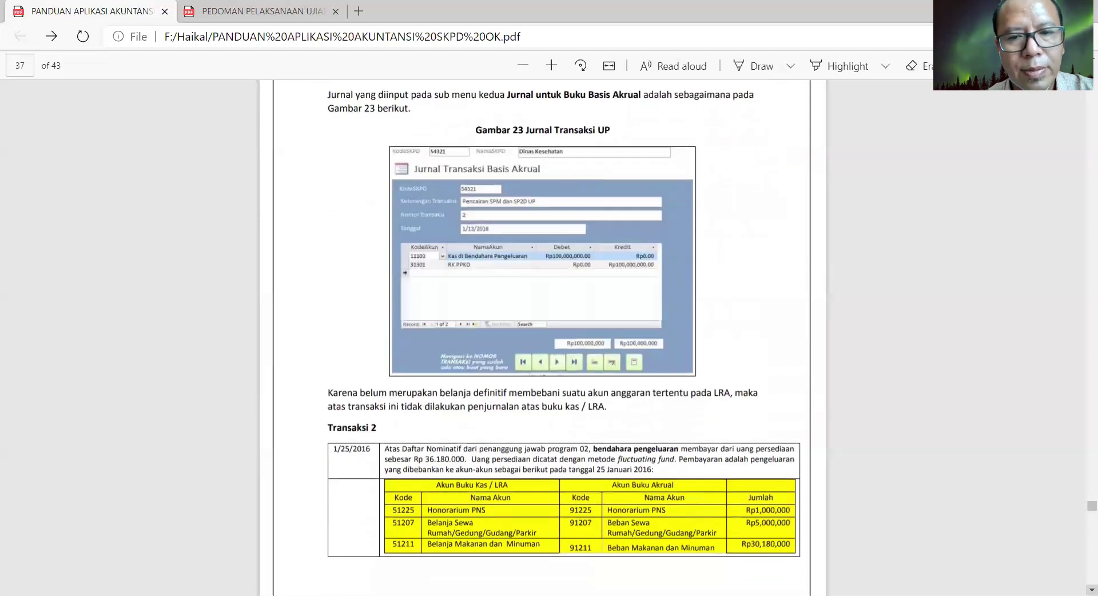
{"action": "scroll", "coordinate": [542, 338], "scroll_direction": "down", "scroll_amount": 1}
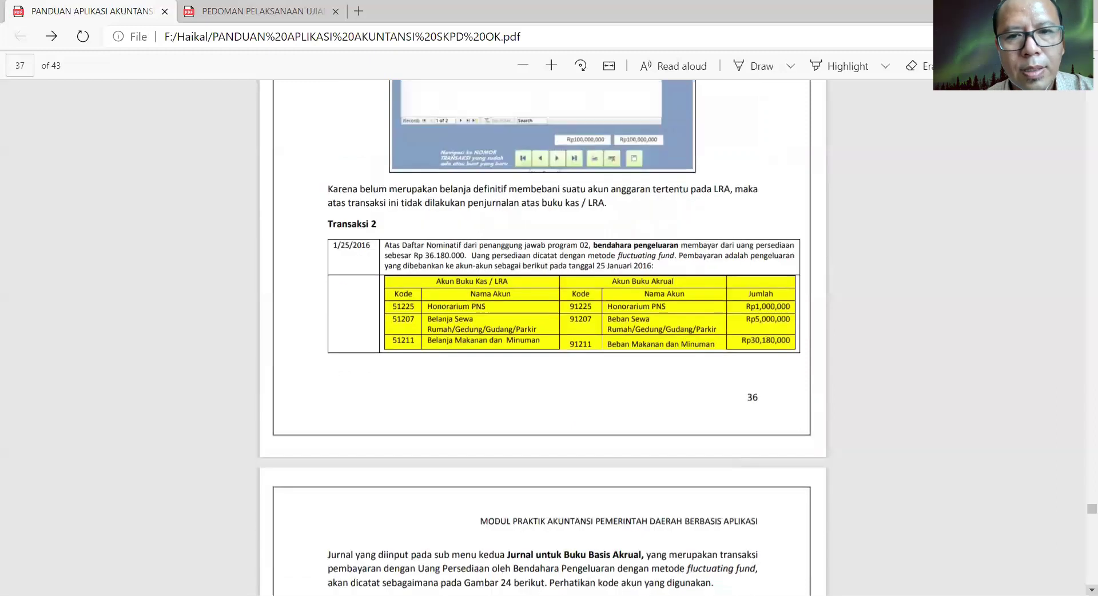
{"action": "scroll", "coordinate": [542, 338], "scroll_direction": "down", "scroll_amount": 3}
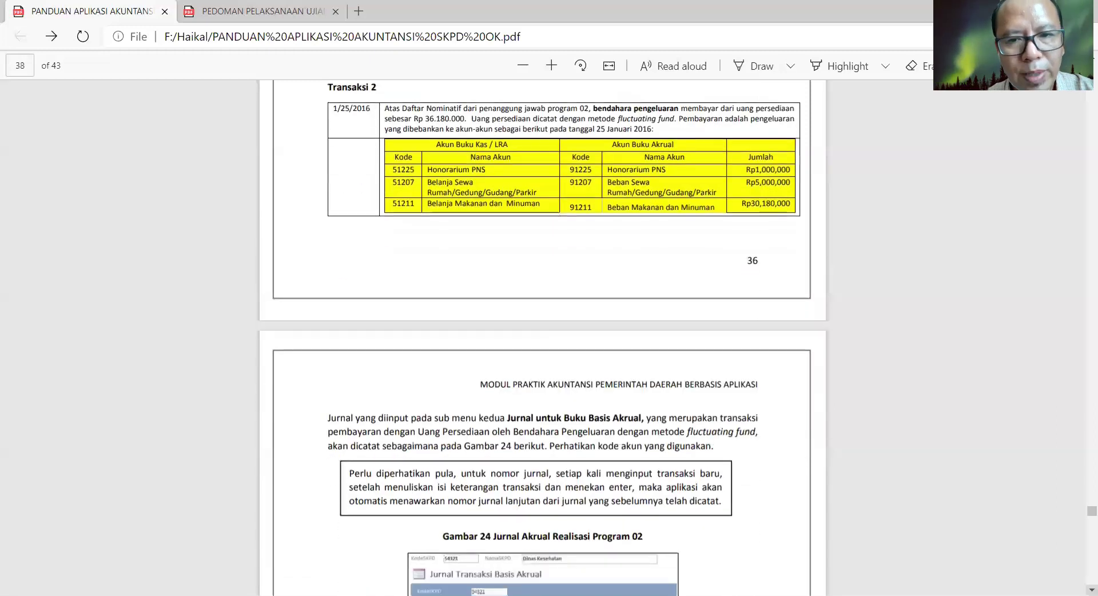
- Scroll through Gambar 24, Transaksi 3 and Gambar 25 down to Gambar 26 and Transaksi 4
{"action": "scroll", "coordinate": [651, 245], "scroll_direction": "down", "scroll_amount": 2}
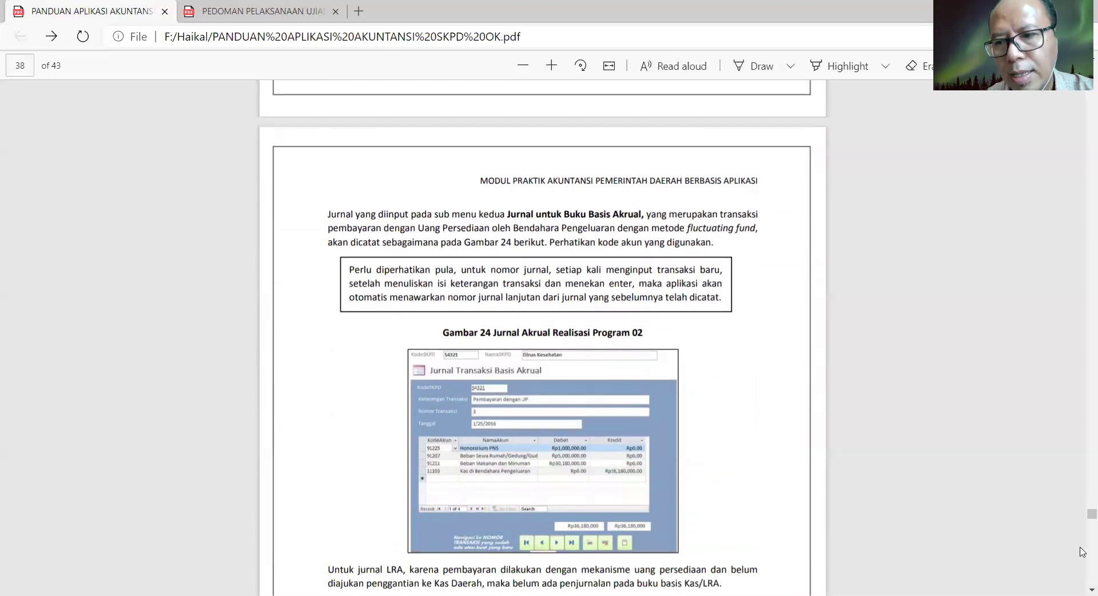
{"action": "scroll", "coordinate": [542, 337], "scroll_direction": "down", "scroll_amount": 5}
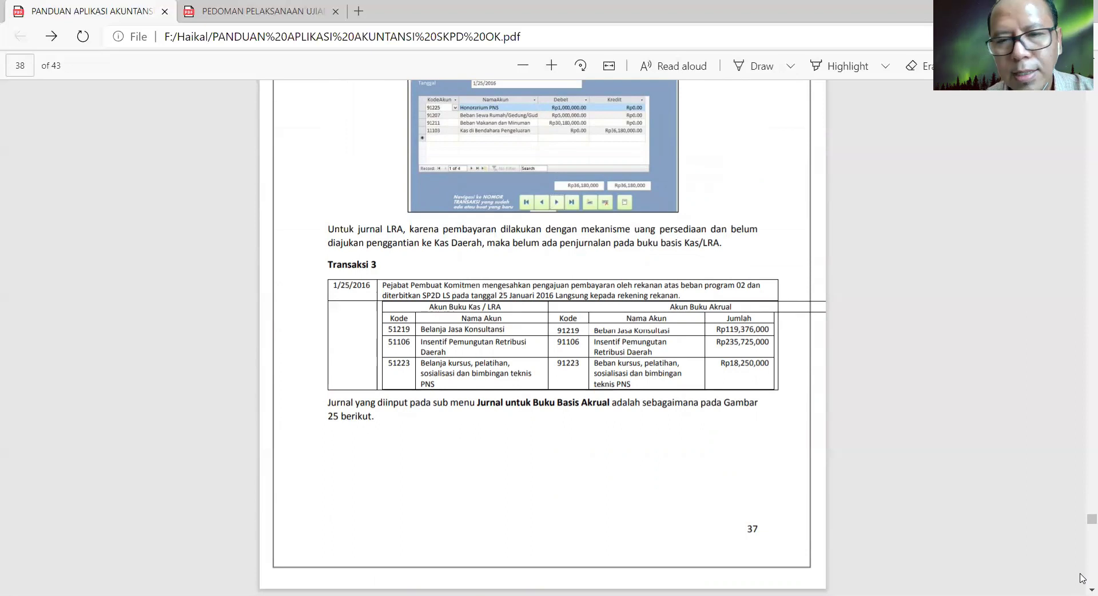
{"action": "scroll", "coordinate": [1081, 578], "scroll_direction": "down", "scroll_amount": 7}
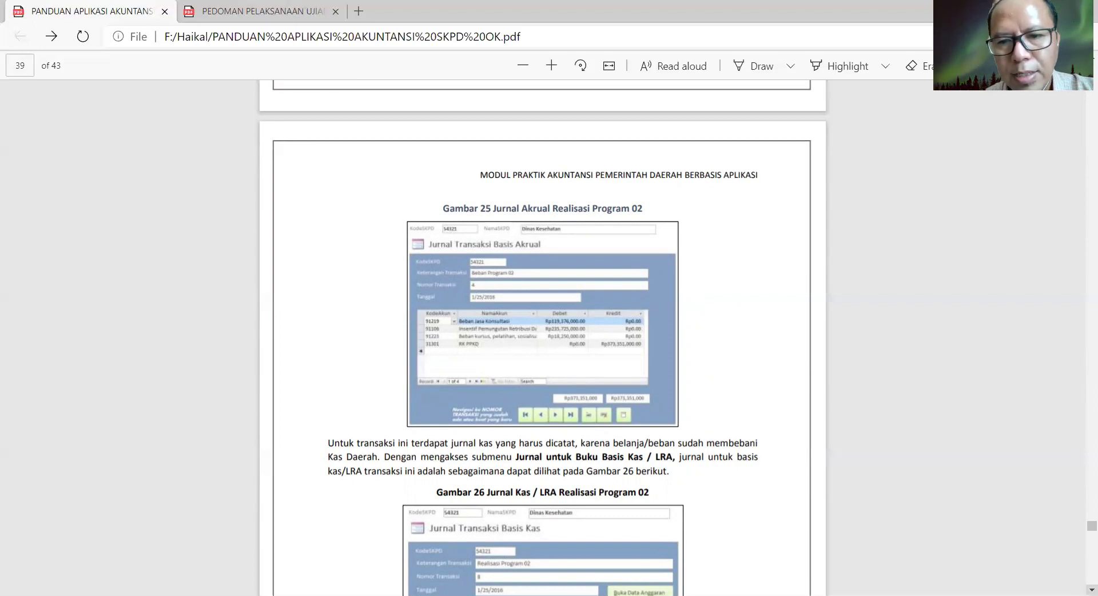
{"action": "scroll", "coordinate": [1092, 589], "scroll_direction": "down", "scroll_amount": 5}
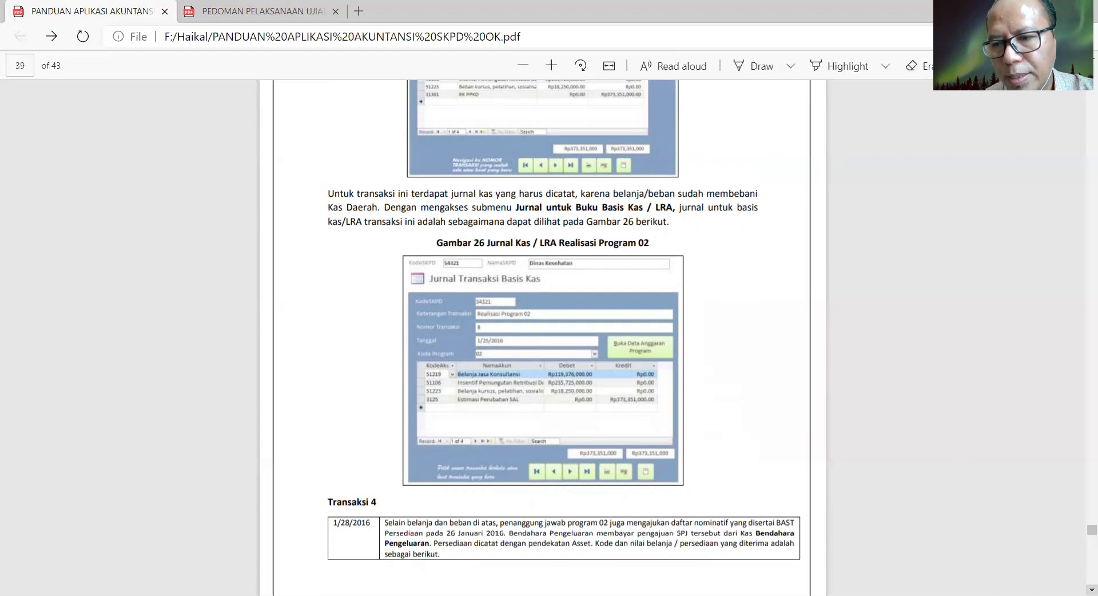
{"action": "left_click", "coordinate": [1092, 590]}
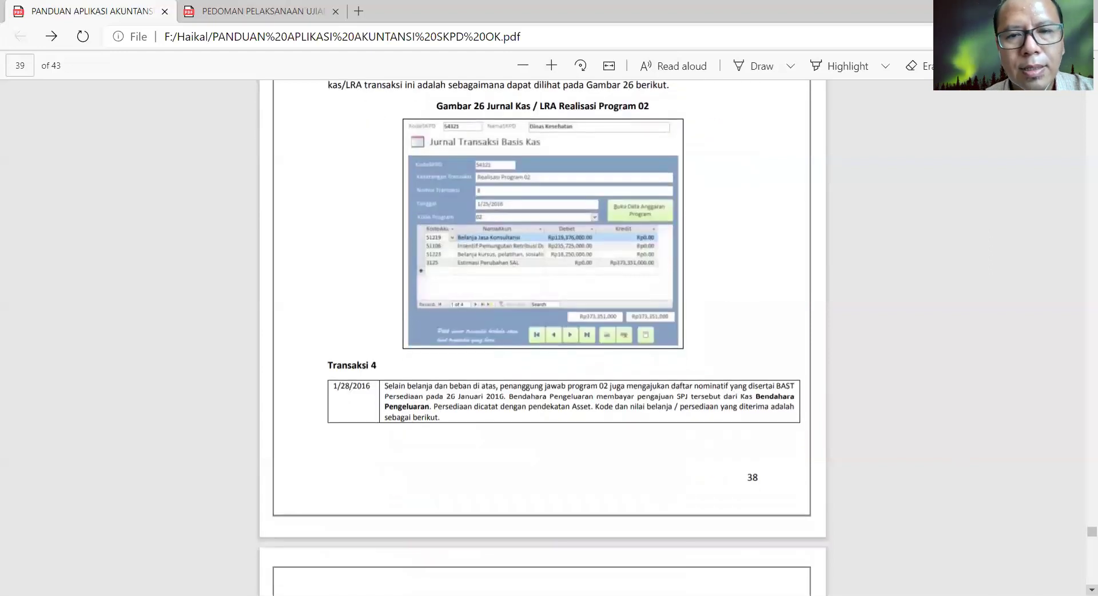
- Advance to page 40 with the PPh Pasal 21 withholding entries and section H
{"action": "left_click", "coordinate": [1092, 590]}
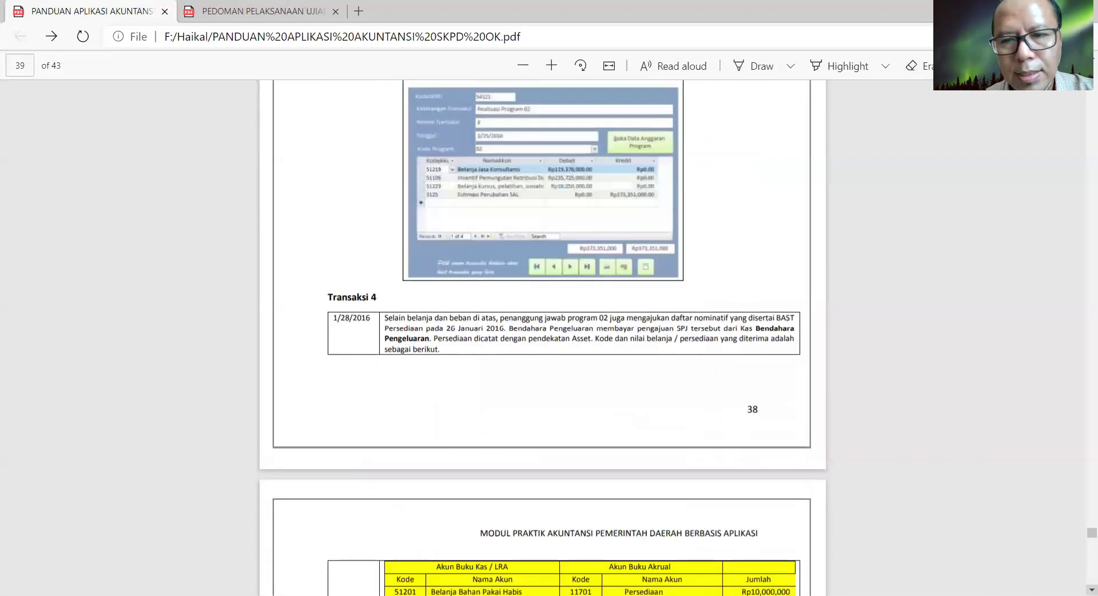
{"action": "left_click", "coordinate": [1092, 590]}
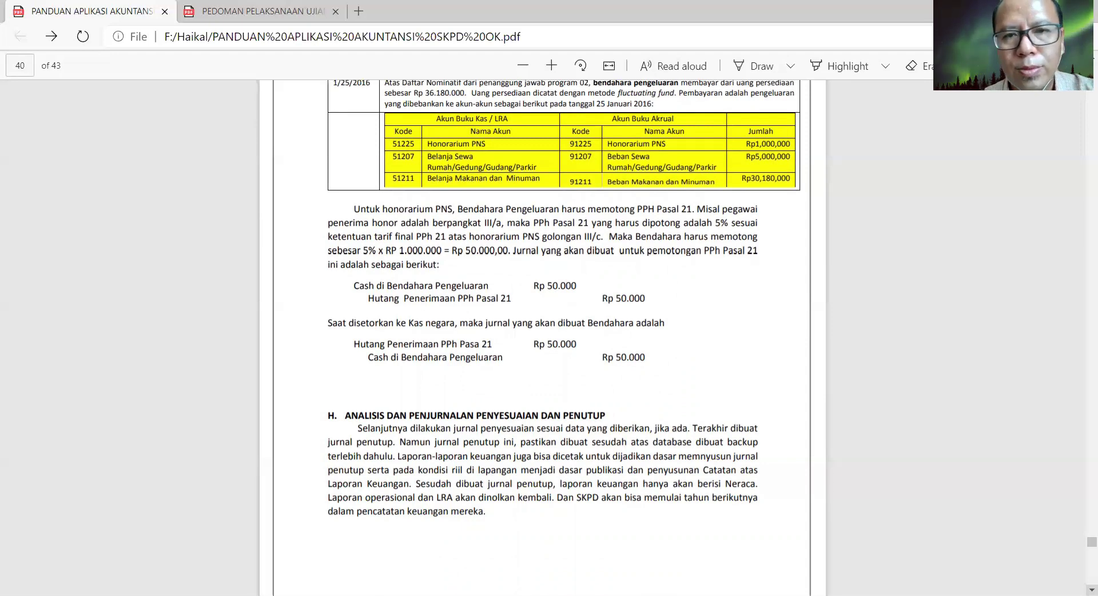
{"action": "scroll", "coordinate": [541, 338], "scroll_direction": "down", "scroll_amount": 1}
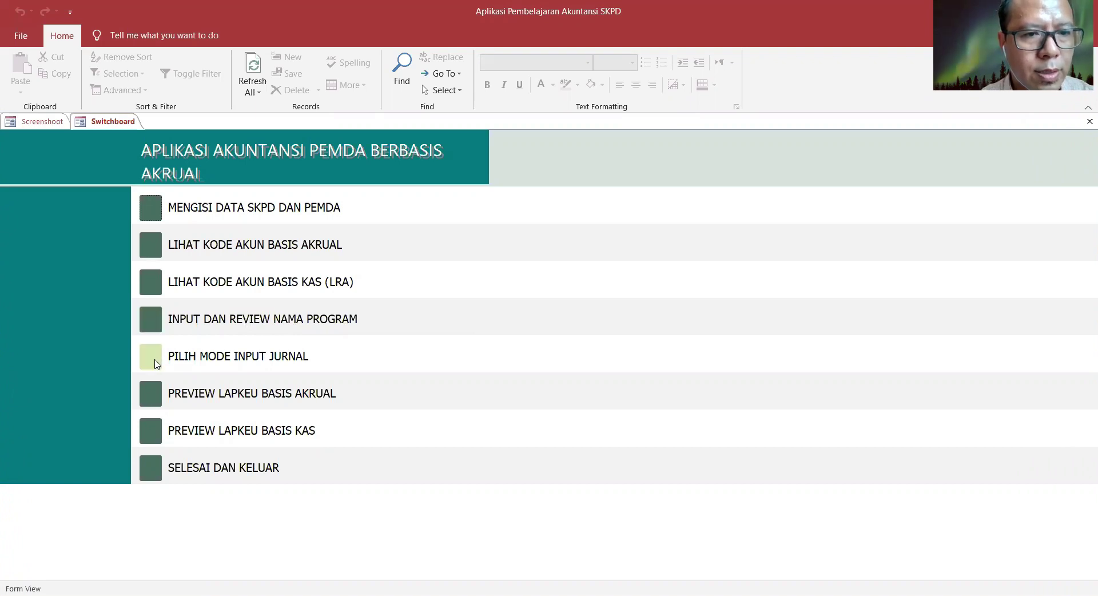
- Open the Input Data Anggaran form for Dinas Kesehatan through PILIH MODE INPUT JURNAL
{"action": "left_click", "coordinate": [156, 360]}
{"action": "left_click", "coordinate": [150, 211]}
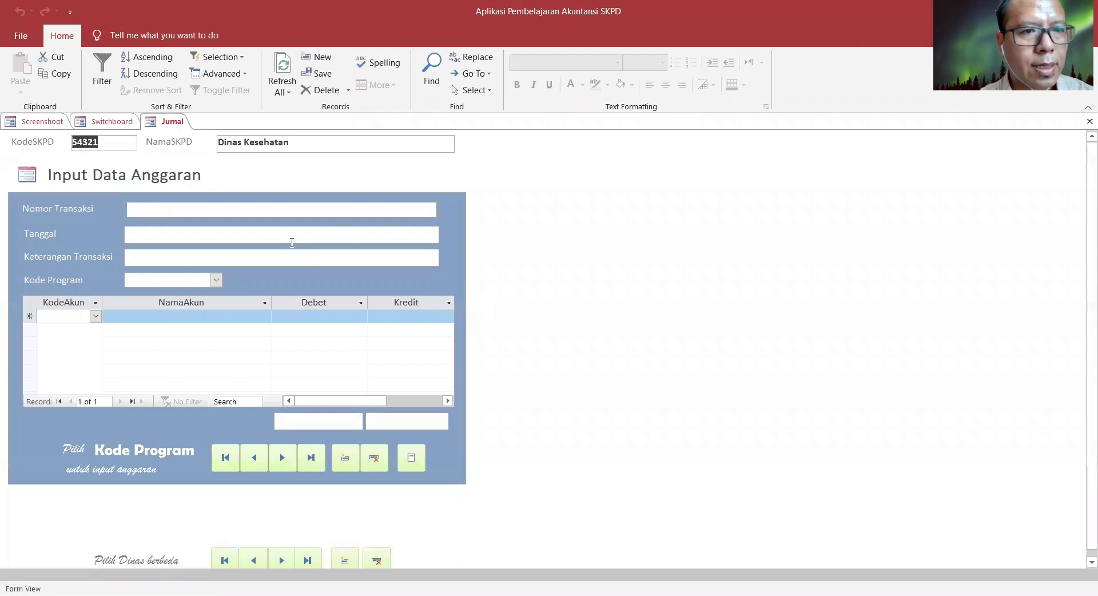
- Enter transaction 1, dated 1/1/16, 'Data Anggaran', with program code 00 Anggaran Pendapatan
{"action": "left_click", "coordinate": [204, 214]}
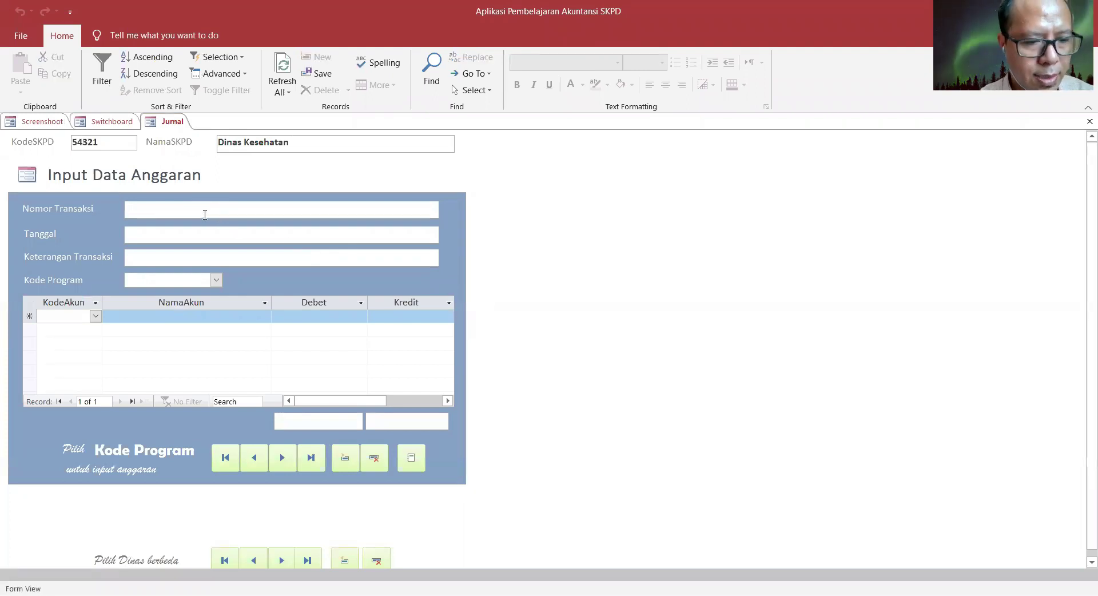
{"action": "type", "text": "1"}
{"action": "left_click", "coordinate": [150, 238]}
{"action": "type", "text": "1"}
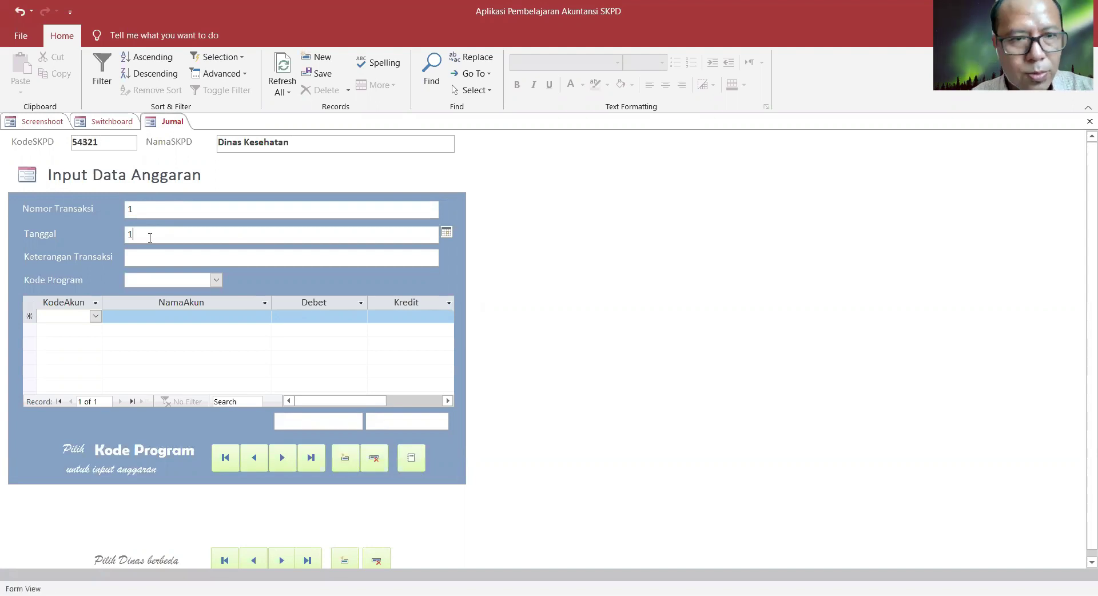
{"action": "type", "text": "/1/16"}
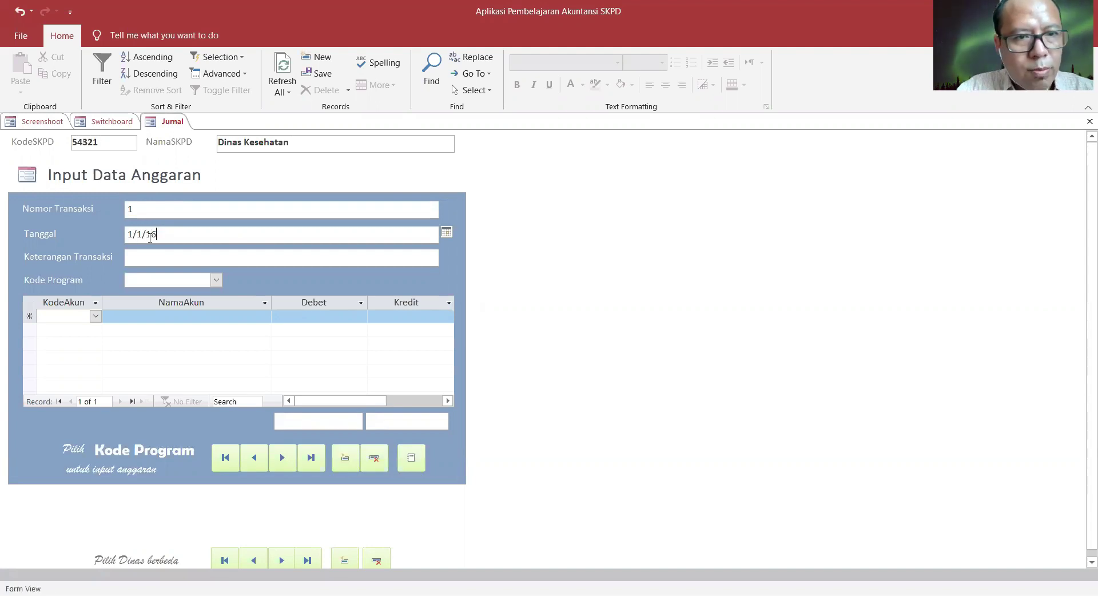
{"action": "left_click", "coordinate": [181, 255]}
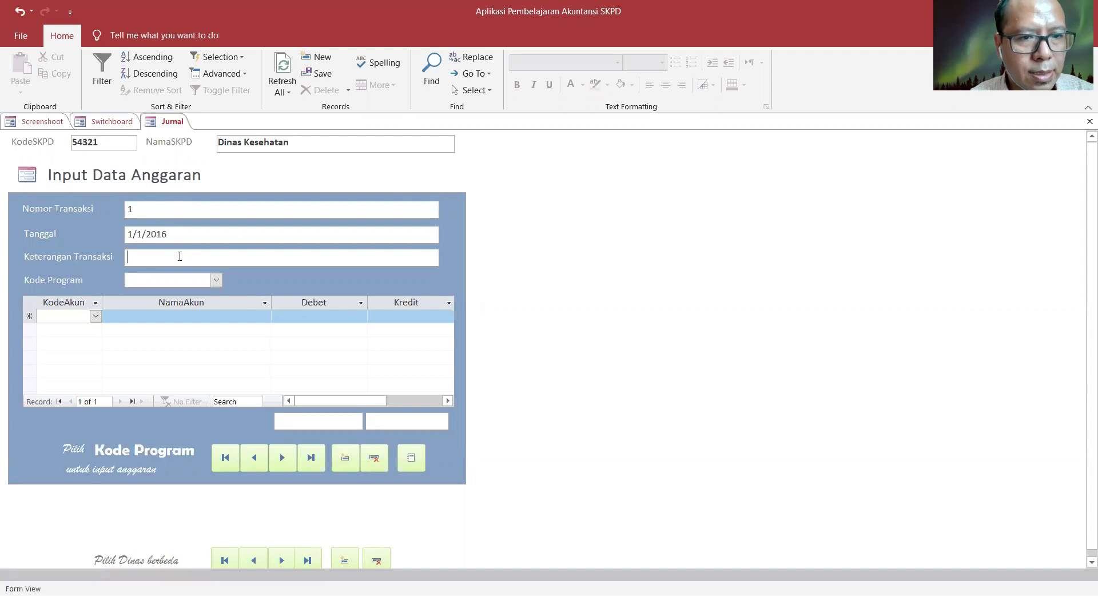
{"action": "type", "text": "Data"}
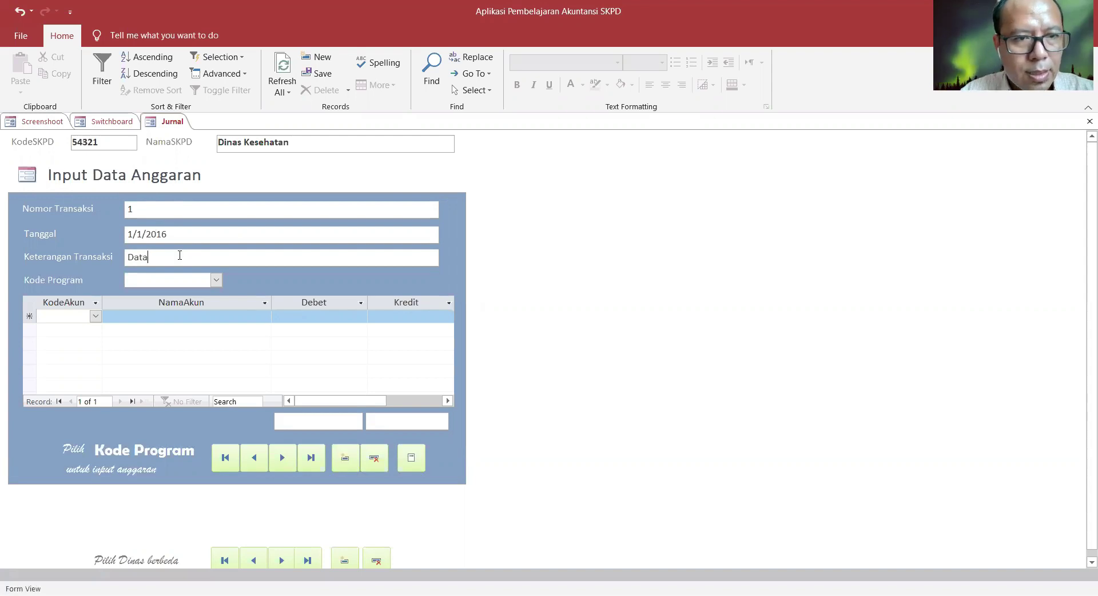
{"action": "type", "text": " ANggaran"}
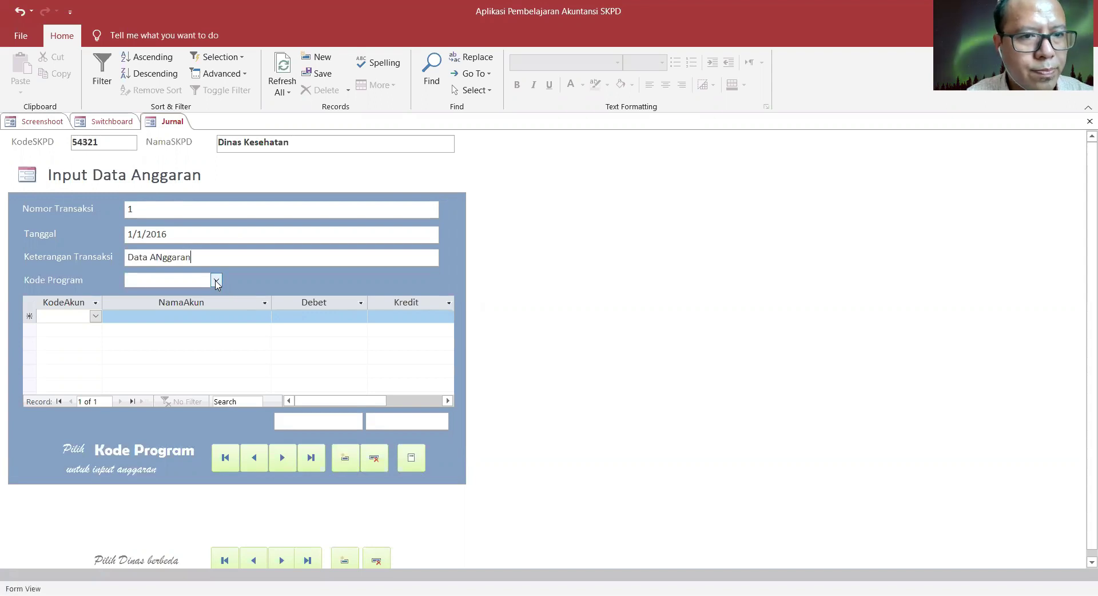
{"action": "left_click", "coordinate": [216, 281]}
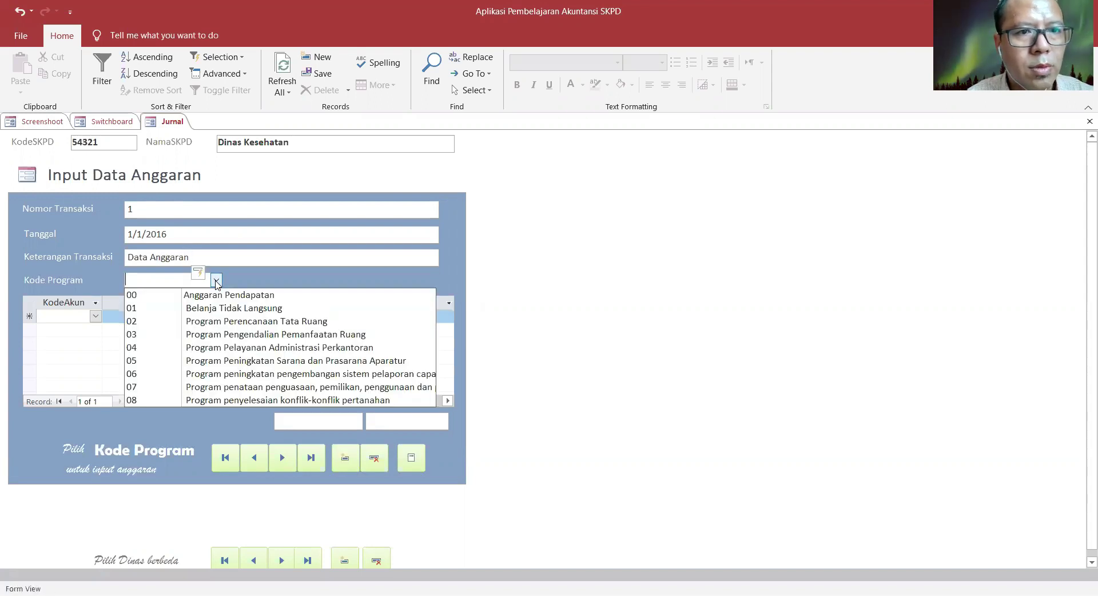
{"action": "left_click", "coordinate": [166, 295]}
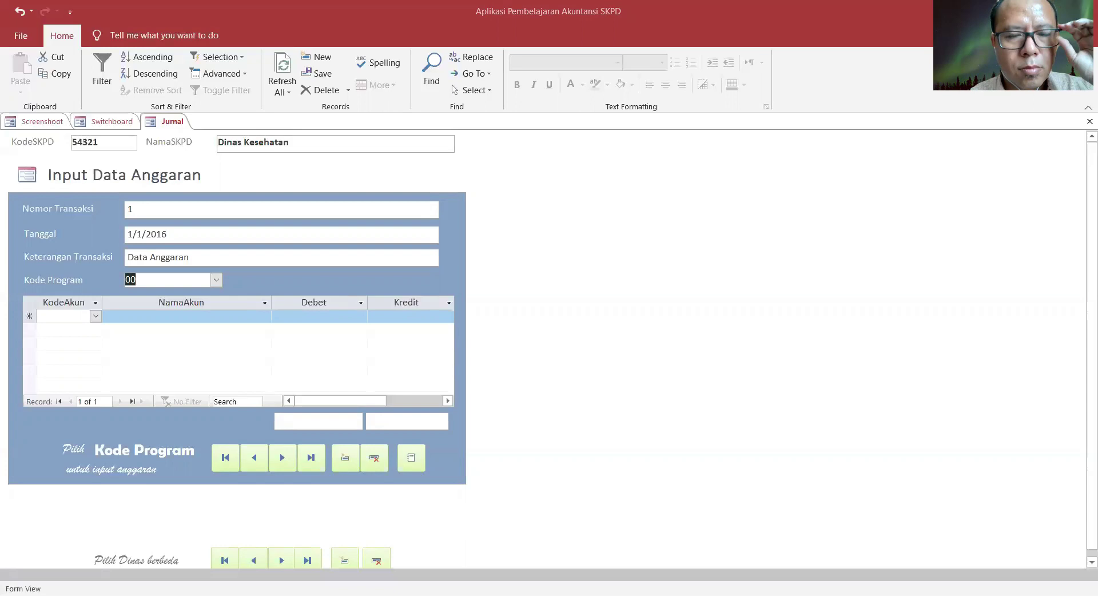
- Add lines 41111 Pajak Parkir and 41112 Pajak Air Tanah with debits Rp25,000,000 and Rp35,000,000
{"action": "left_click", "coordinate": [95, 317]}
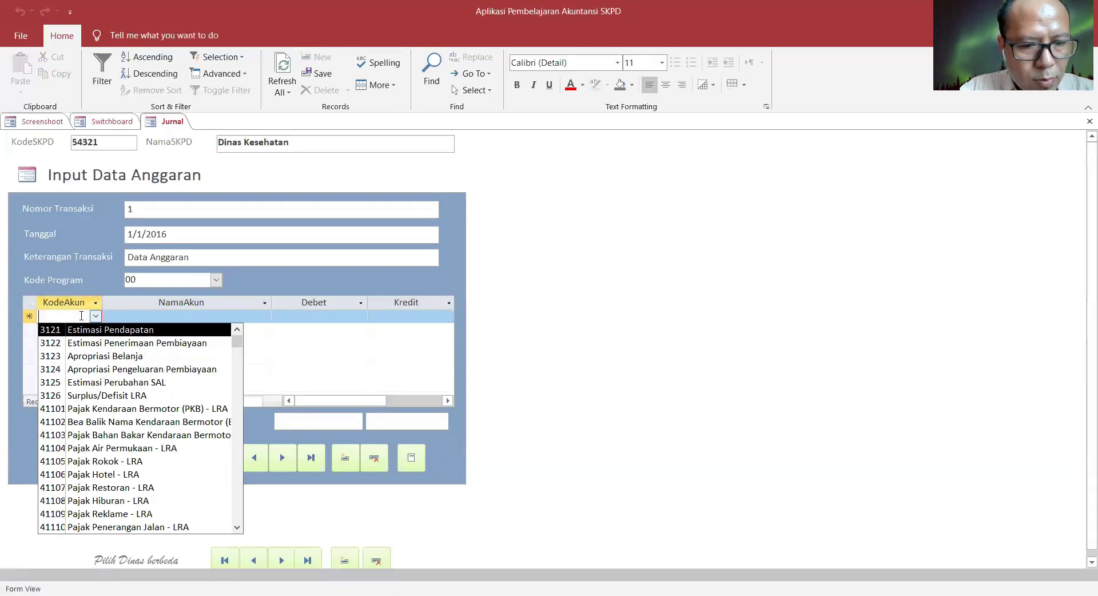
{"action": "type", "text": "4111"}
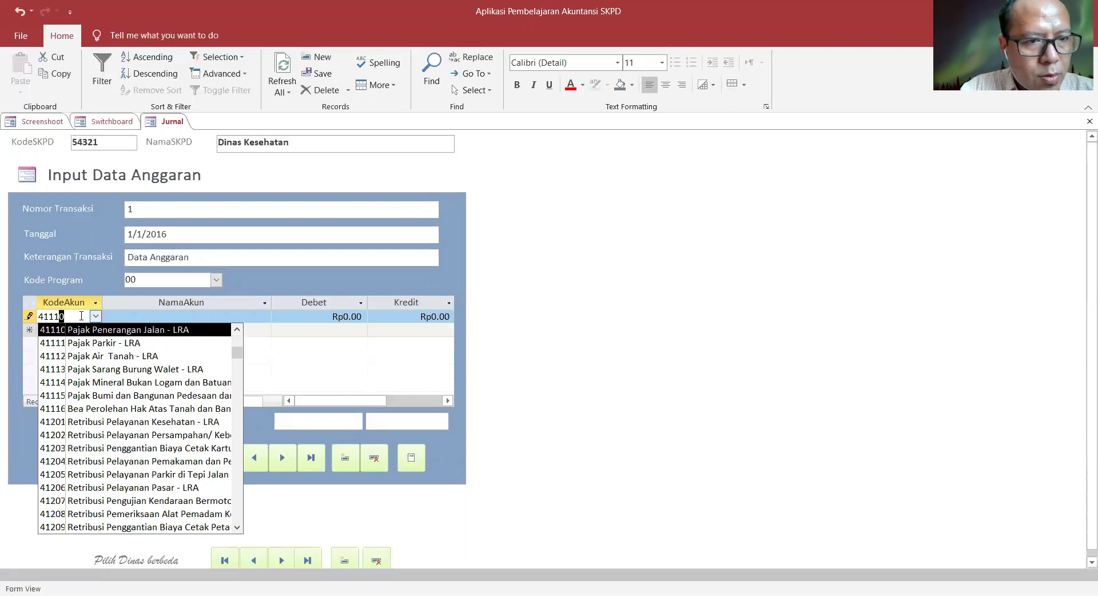
{"action": "type", "text": "1"}
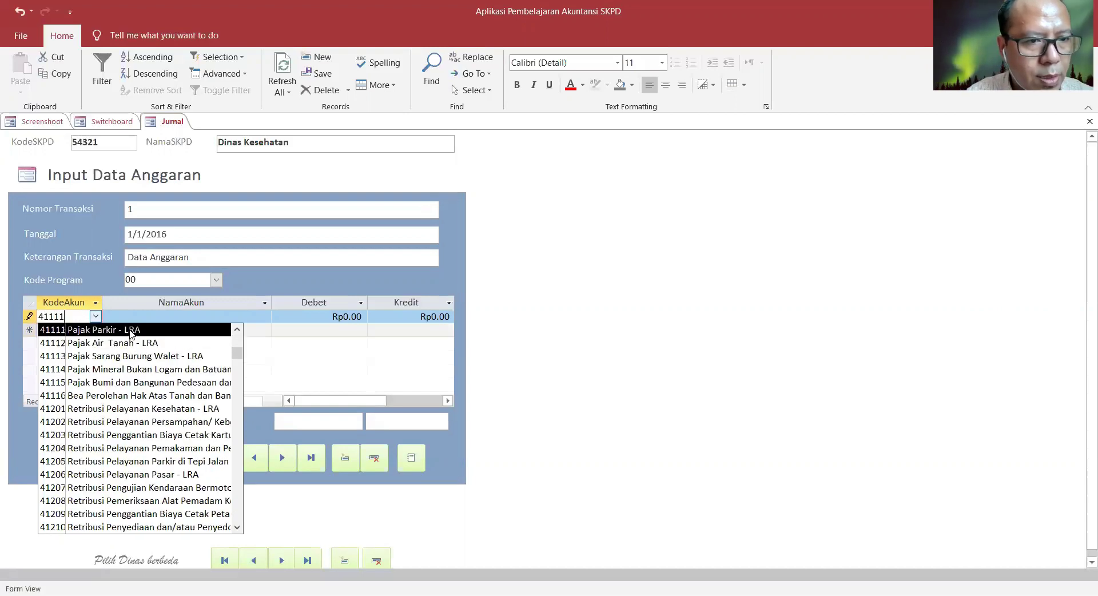
{"action": "left_click", "coordinate": [130, 330]}
{"action": "left_click", "coordinate": [64, 331]}
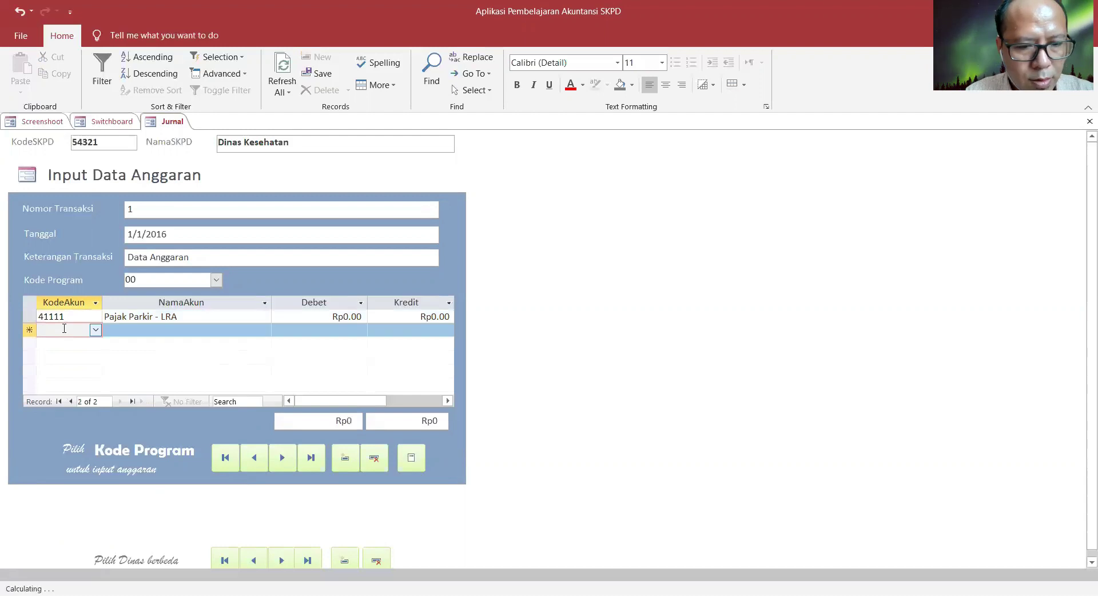
{"action": "type", "text": "4111"}
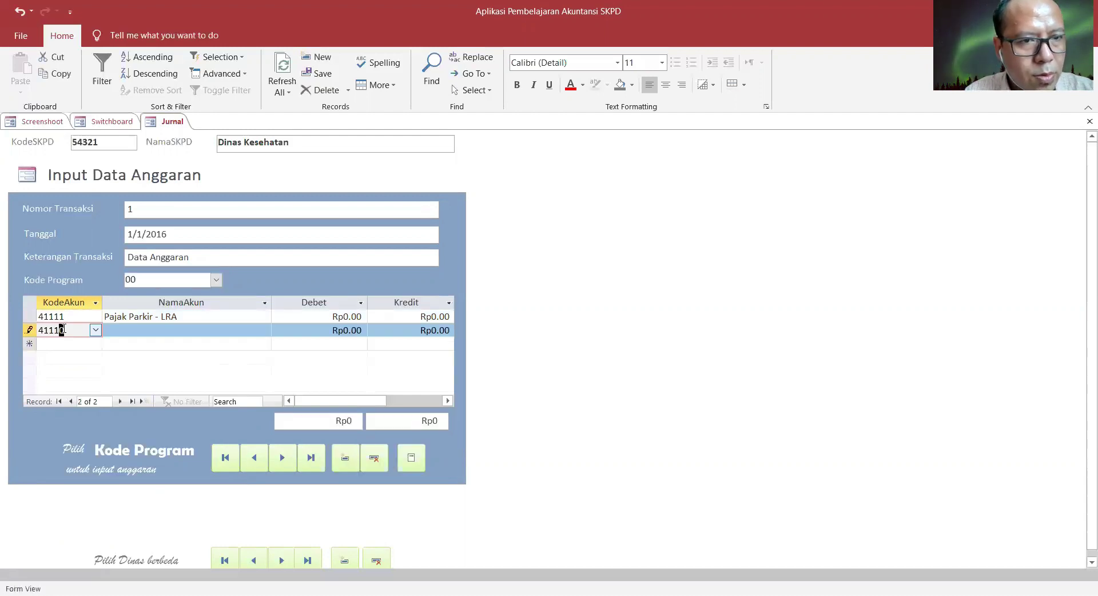
{"action": "type", "text": "2"}
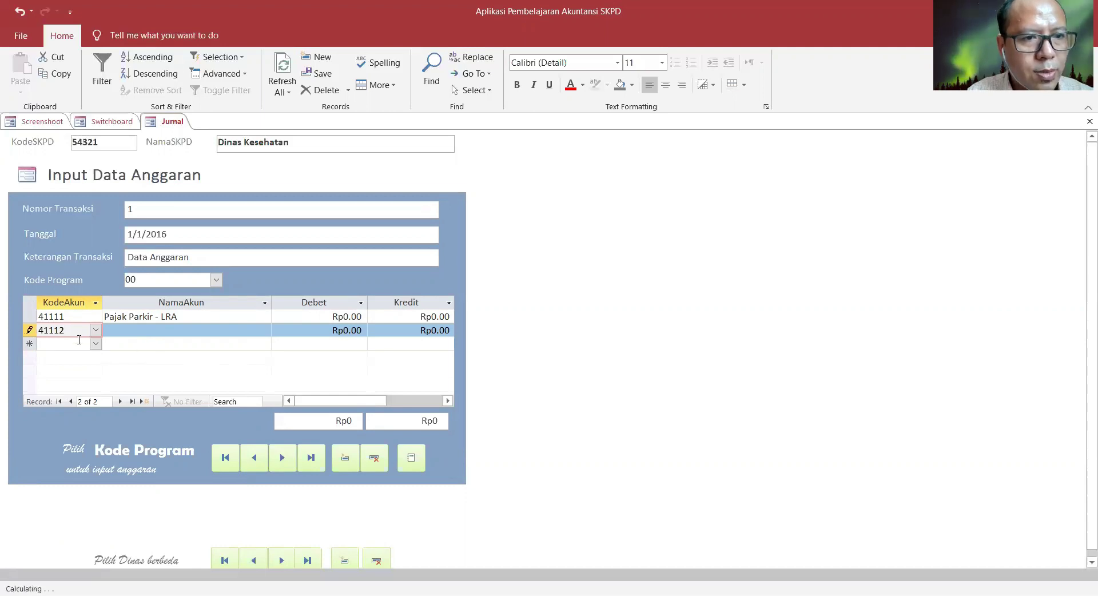
{"action": "right_click", "coordinate": [79, 341]}
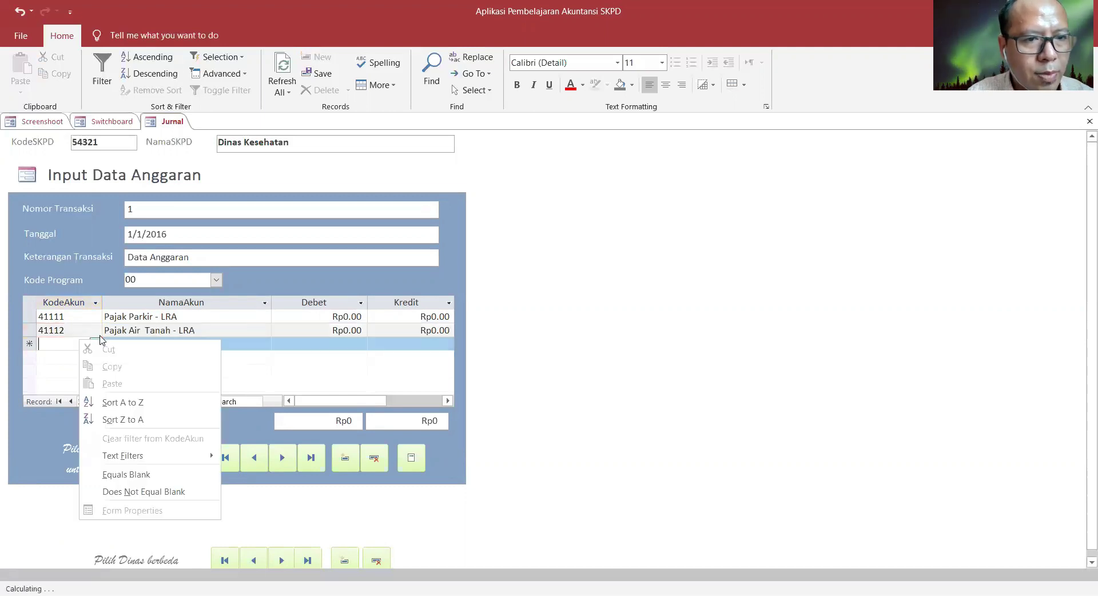
{"action": "left_click", "coordinate": [65, 325]}
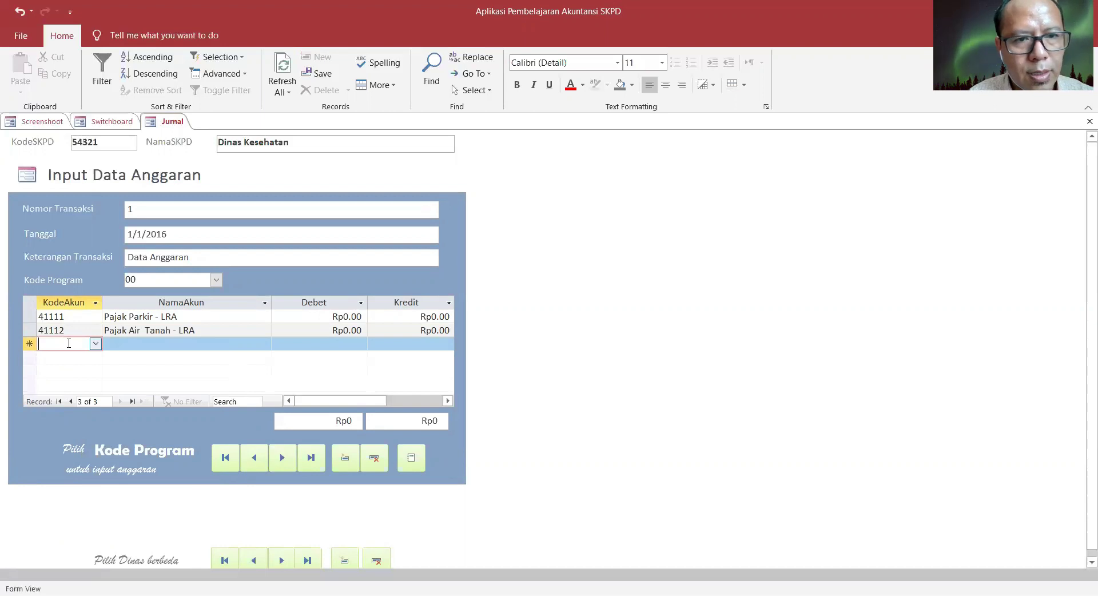
{"action": "left_click", "coordinate": [276, 319]}
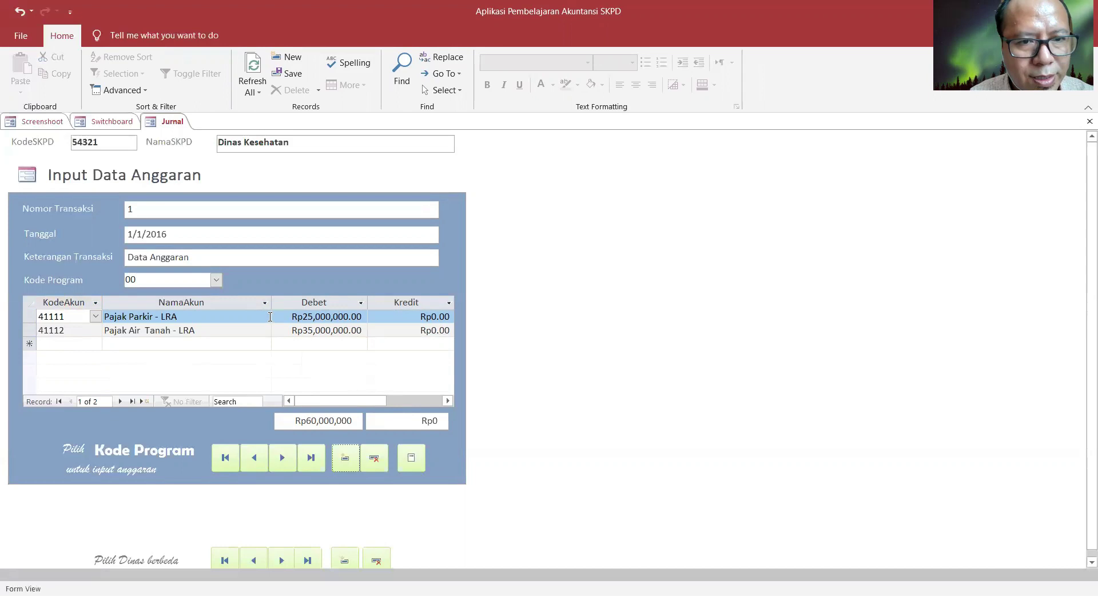
{"action": "left_click", "coordinate": [346, 317]}
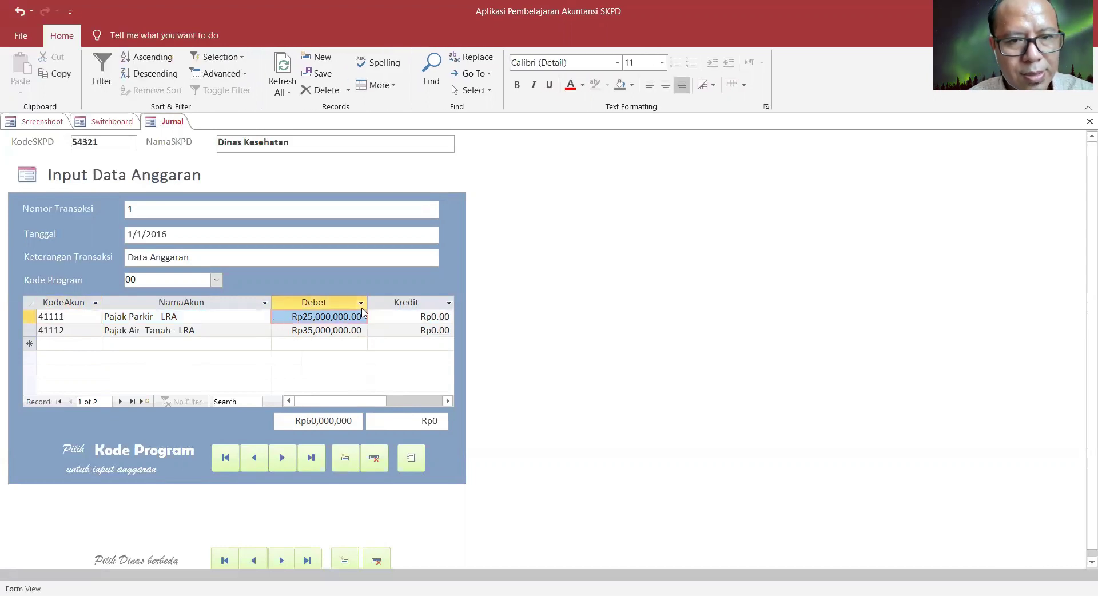
- Enter credits of 25000000 on line 41111 and 35000000 on line 41112
{"action": "key", "text": "Tab"}
{"action": "type", "text": "25000000"}
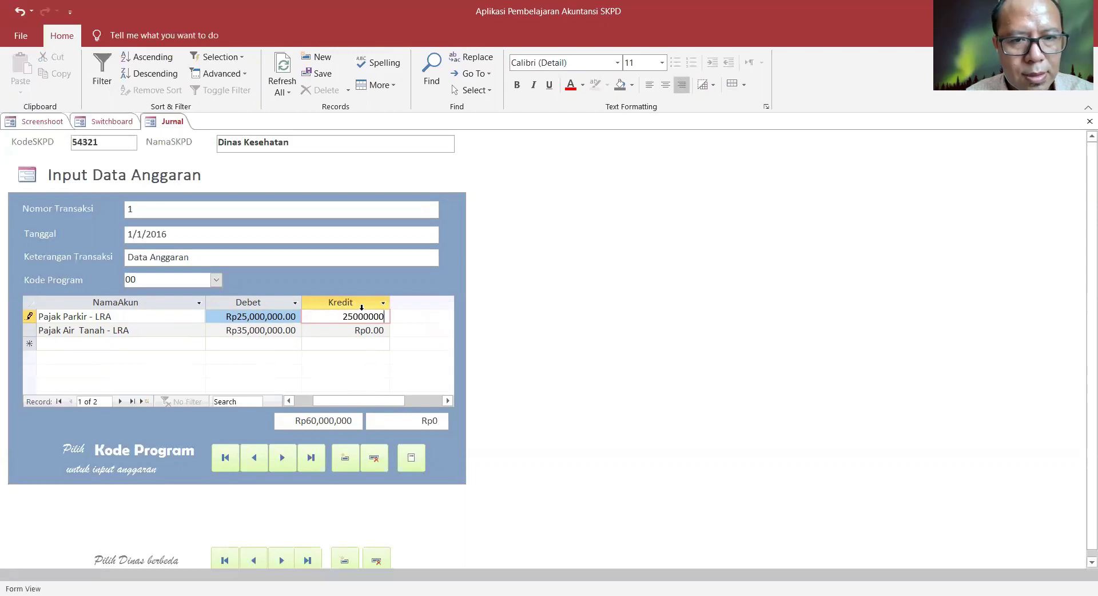
{"action": "key", "text": "Down"}
{"action": "type", "text": "35000000"}
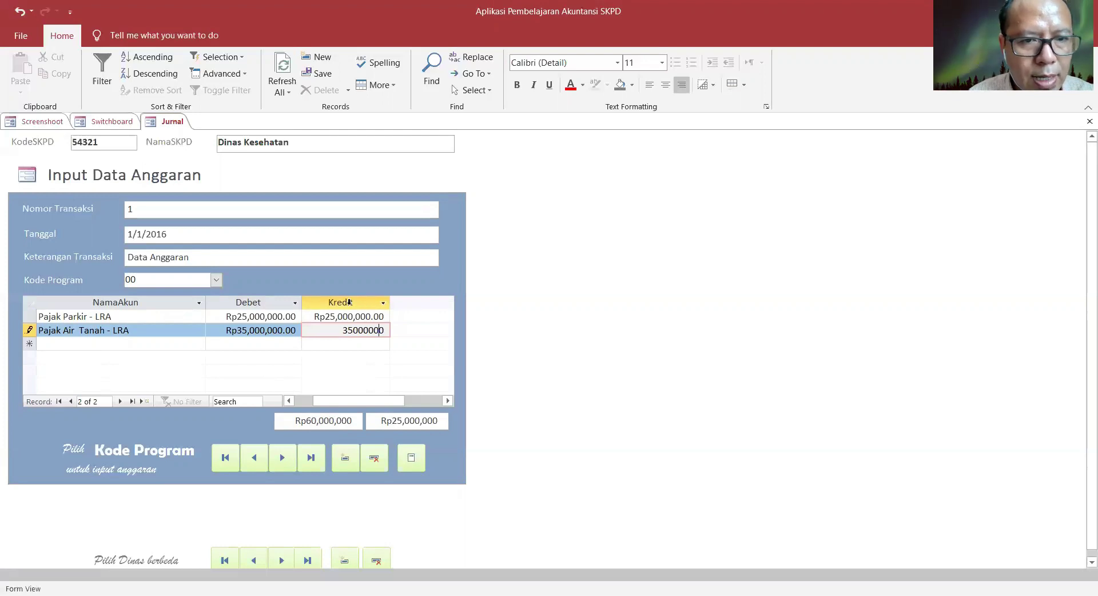
- Set the Debet of both rows to 0, leaving credits totalling Rp60,000,000
{"action": "left_click", "coordinate": [207, 317]}
{"action": "type", "text": "0"}
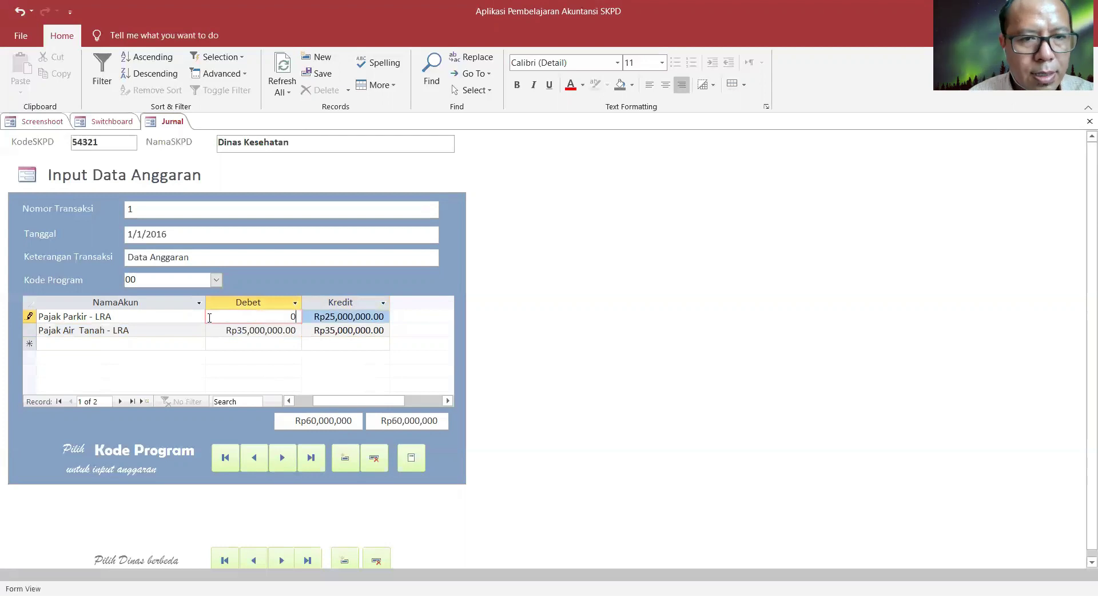
{"action": "key", "text": "Down"}
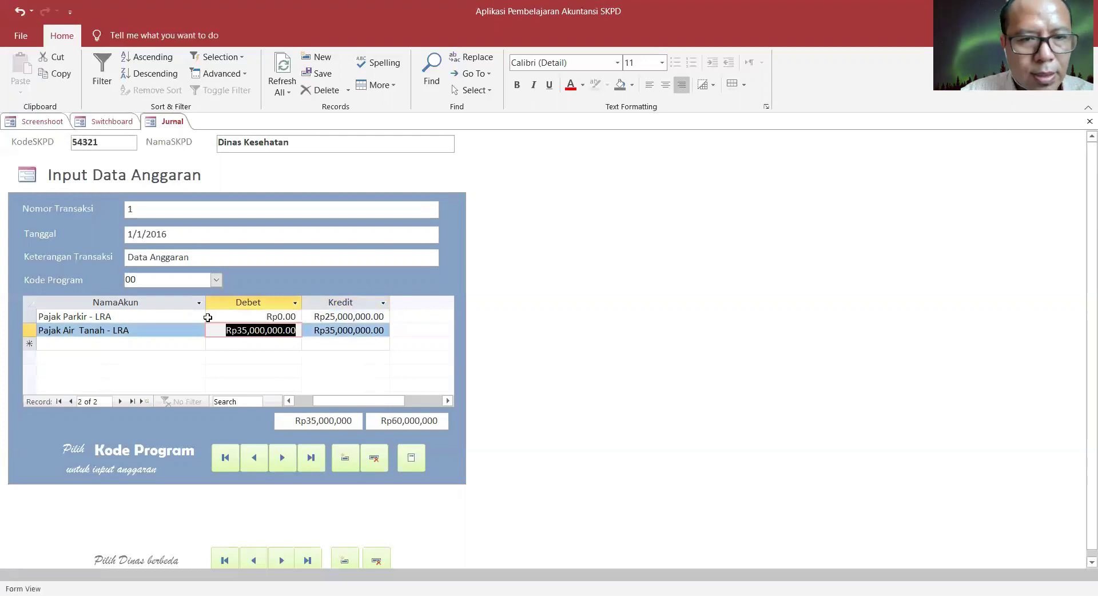
{"action": "type", "text": "0"}
{"action": "key", "text": "Tab"}
{"action": "key", "text": "shift+Tab"}
{"action": "key", "text": "shift+Tab"}
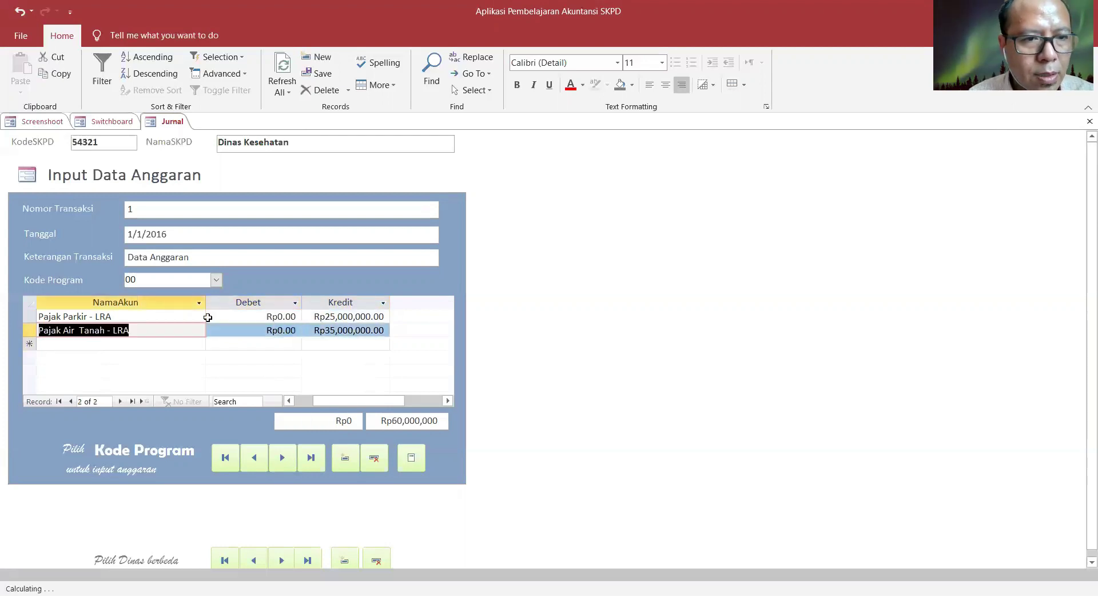
{"action": "key", "text": "shift+Tab"}
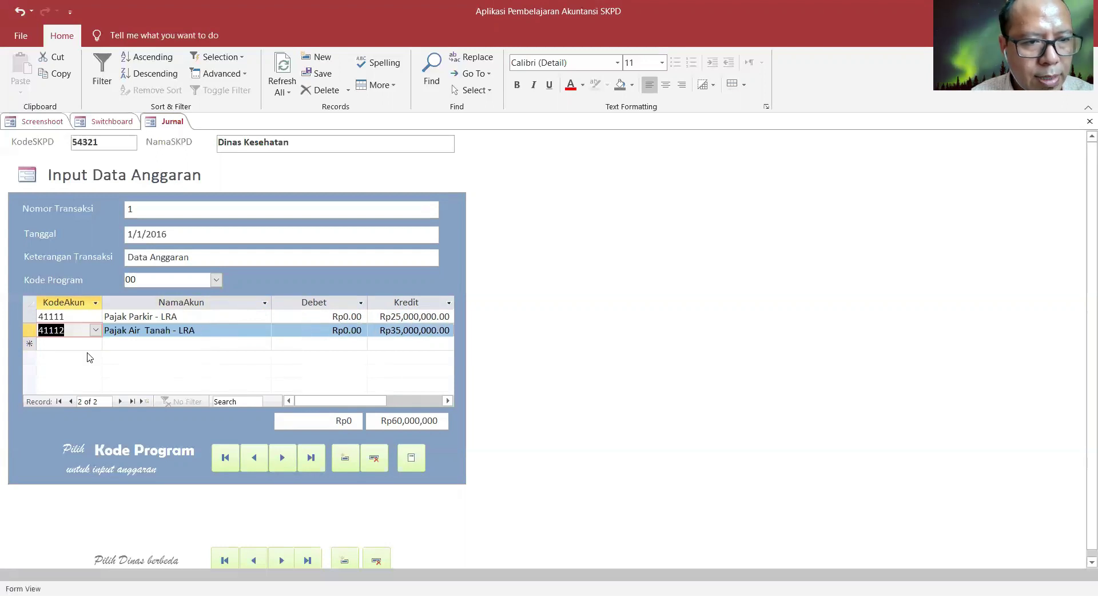
{"action": "left_click", "coordinate": [84, 344]}
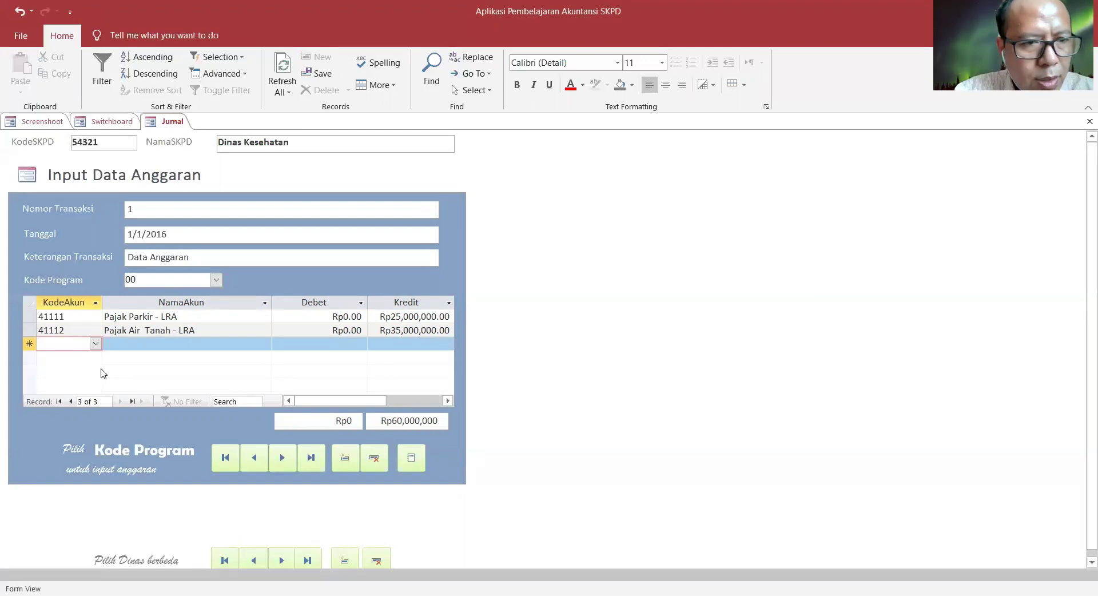
- Add journal lines for accounts 5110101 Belanja Pegawai Gaji and 5110102 Belanja Pegawai Tunjangan Keluarga
{"action": "type", "text": "5110101"}
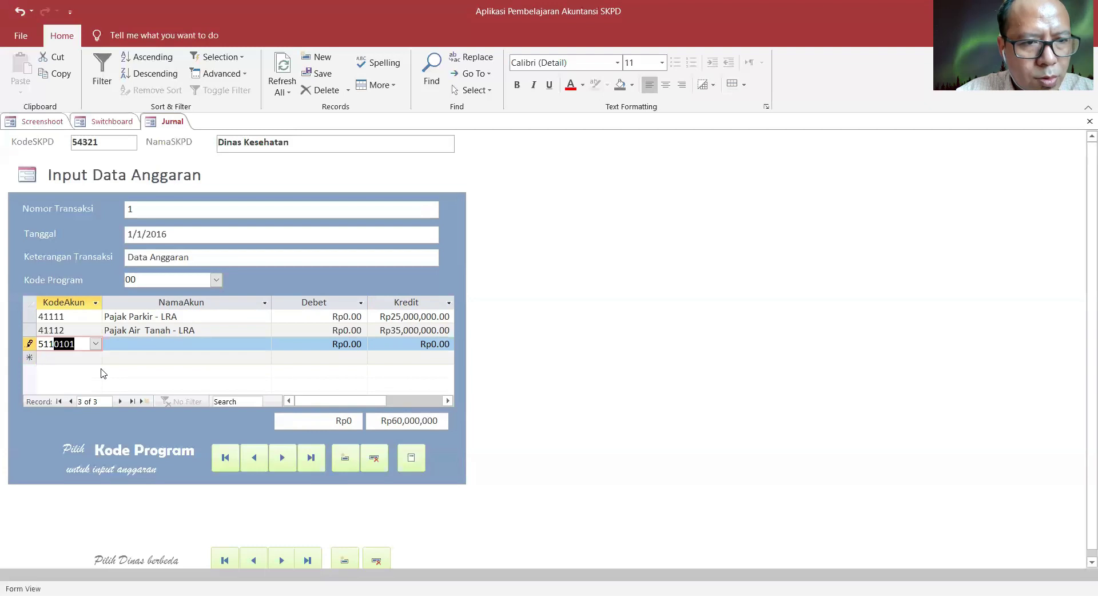
{"action": "key", "text": "Tab"}
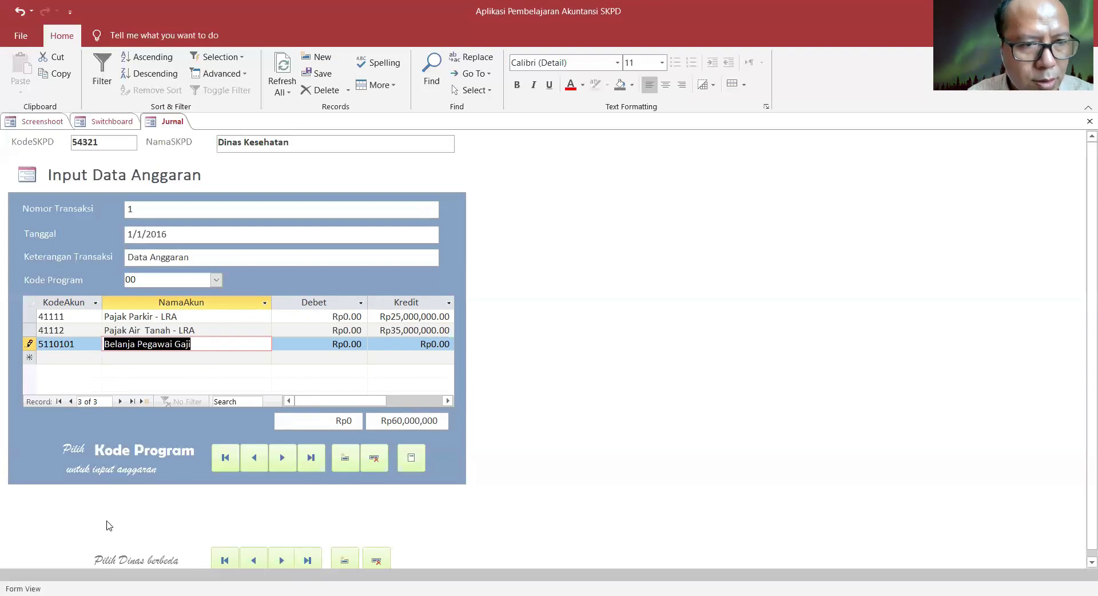
{"action": "left_click", "coordinate": [53, 361]}
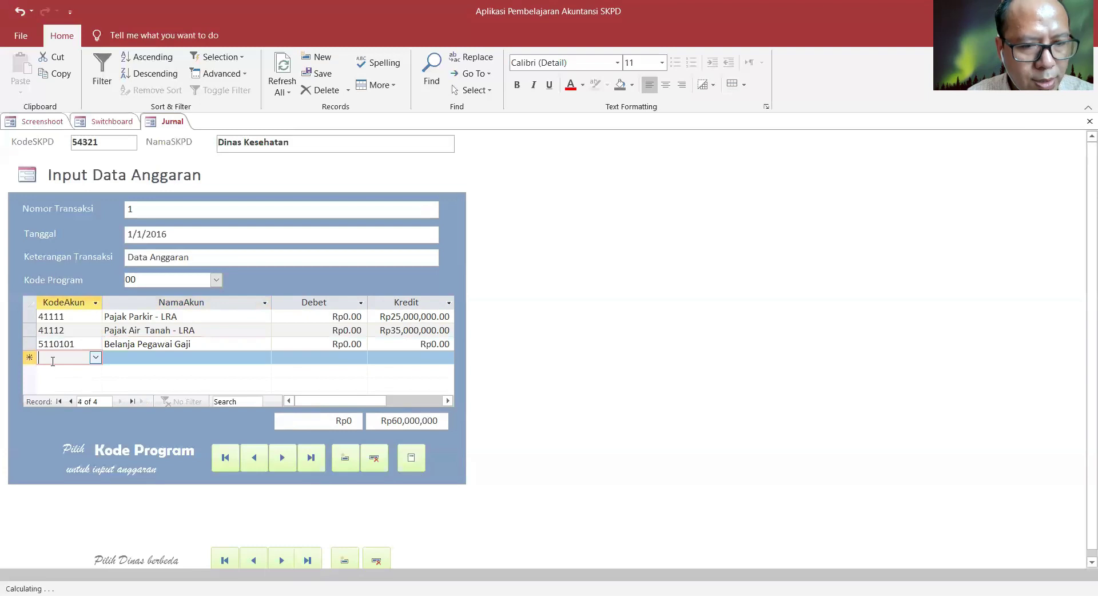
{"action": "type", "text": "5110102"}
{"action": "key", "text": "Tab"}
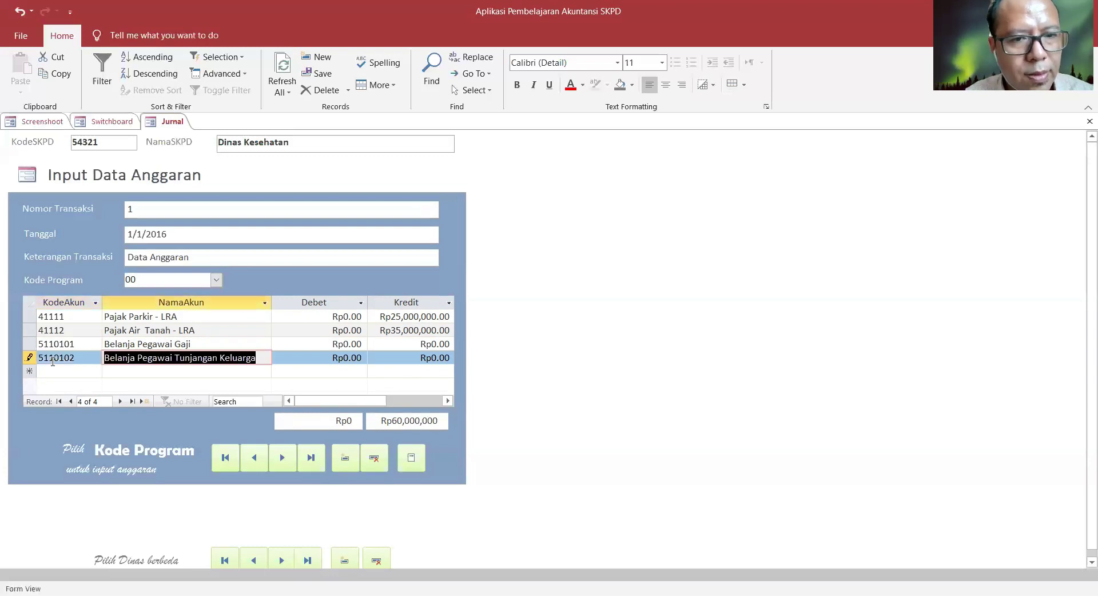
- Check the Gaji debit of Rp2,274,915,040, then move to the Tunjangan Keluarga debit cell
{"action": "left_click", "coordinate": [274, 343]}
{"action": "left_click", "coordinate": [273, 344]}
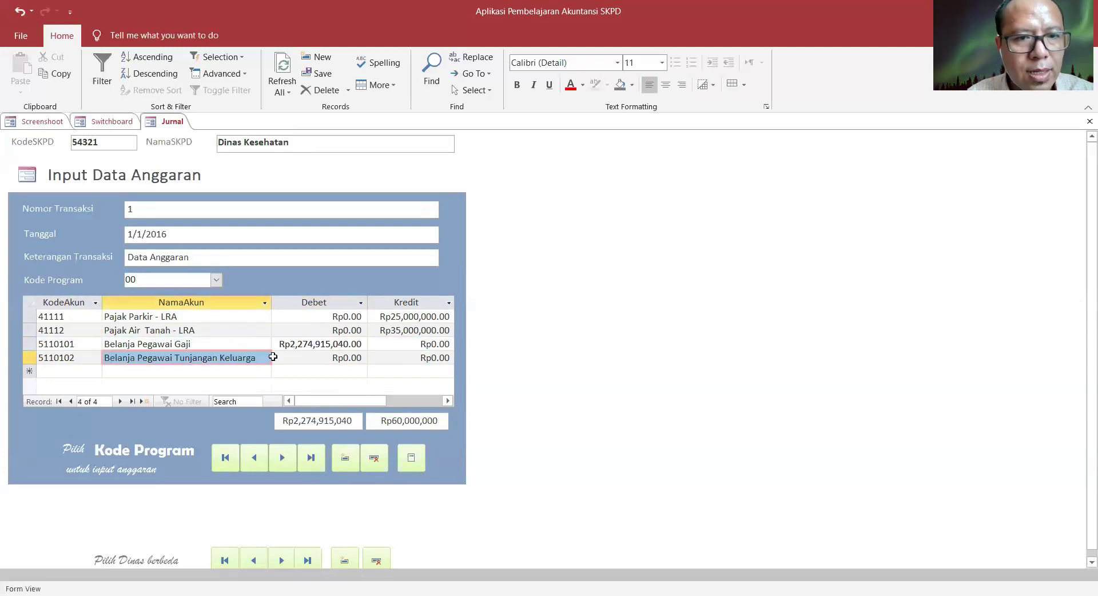
{"action": "left_click", "coordinate": [273, 358]}
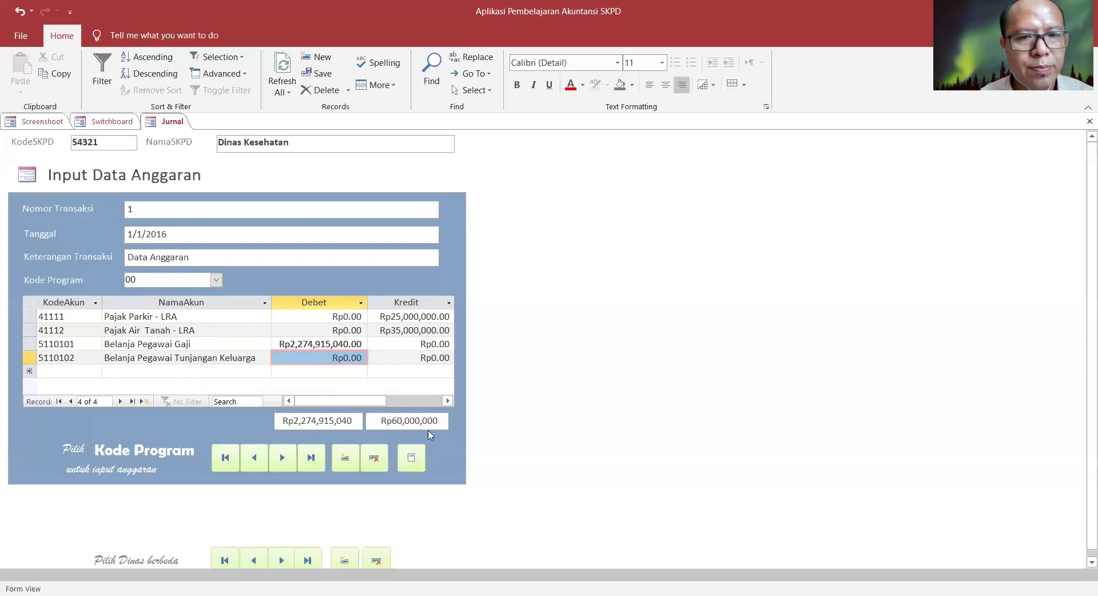